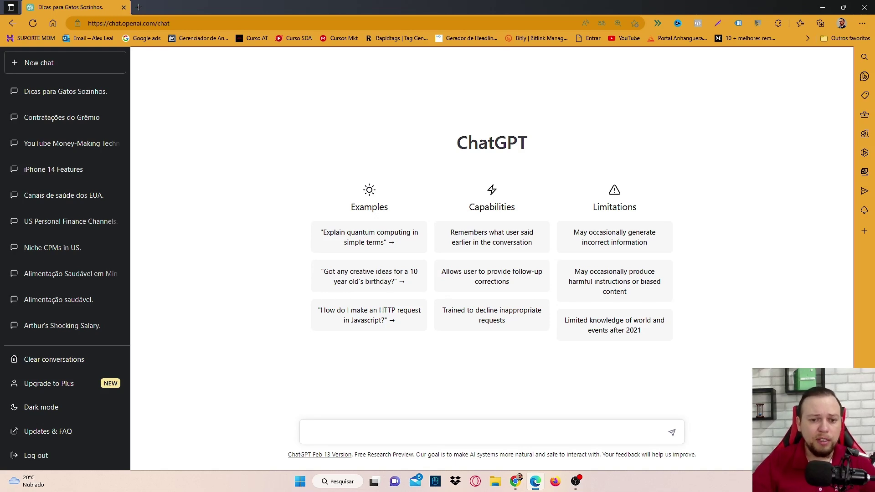
Ask ChatGPT with the prompt "crie um script de um vídeo para o youtube onde seja falado 3 dicas para deixar um gato sozinho em casa".
text(crie um script de um vídeo para o youtube onde seja falado 3 dicas para deixar um gato sozinho em casa)
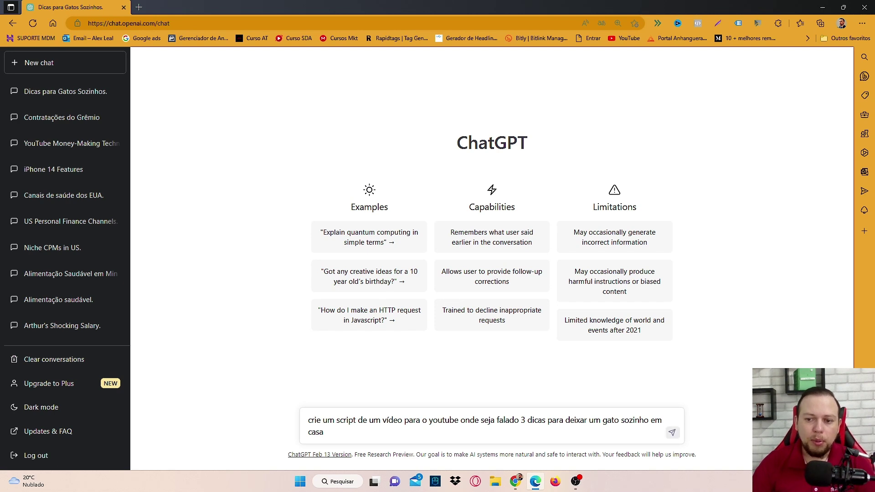
key(Return)
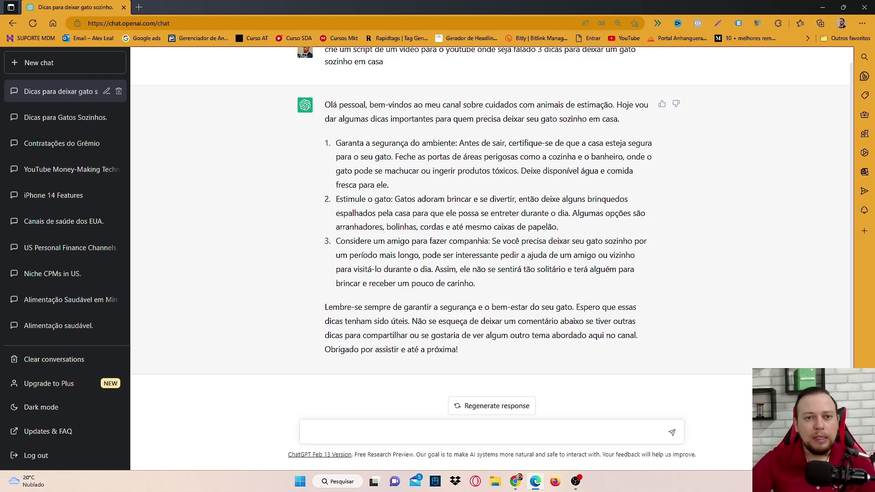
drag(325, 104, 458, 350)
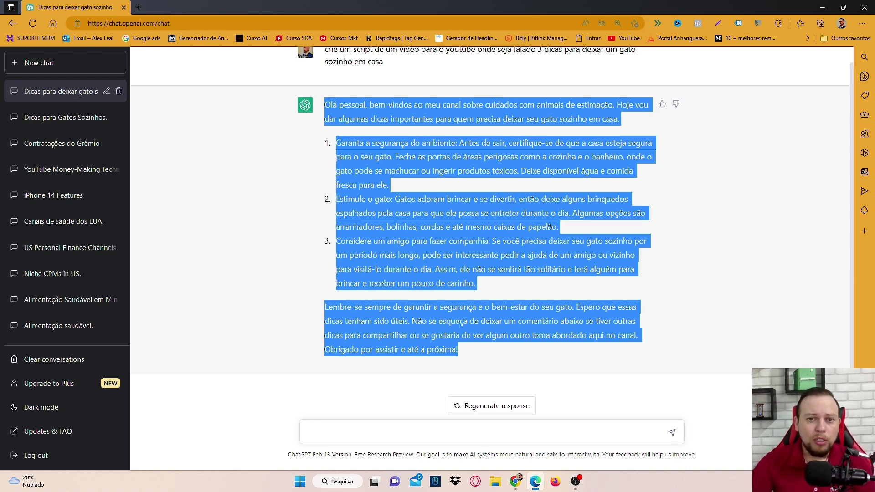
right_click(410, 160)
click(432, 166)
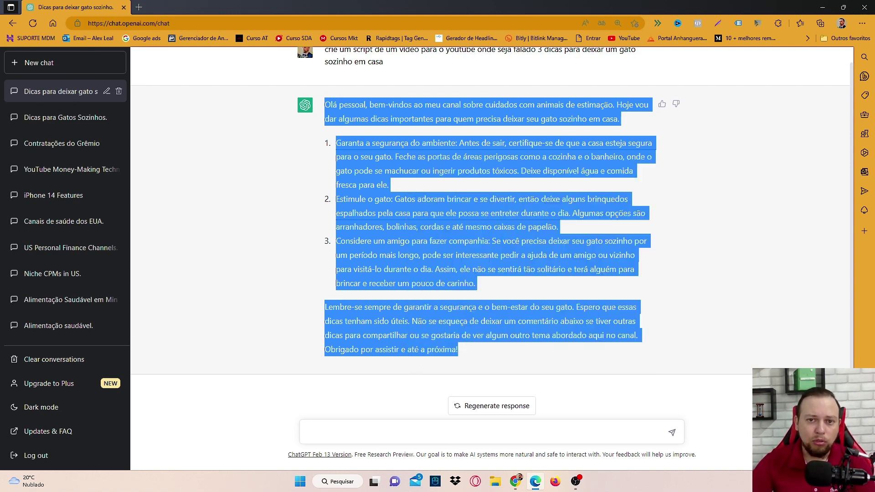
click(433, 166)
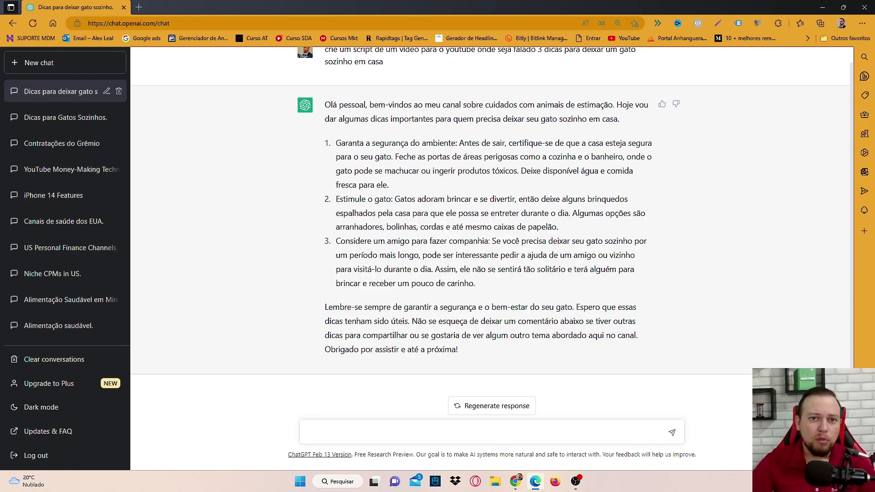
Copy the introduction and the first tip of the generated script, ending at "fresca para ele.".
drag(325, 104, 388, 184)
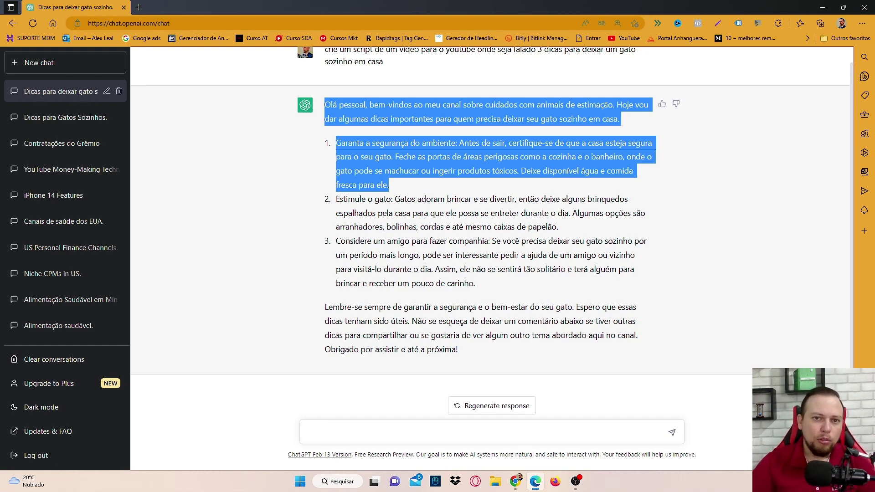
right_click(386, 160)
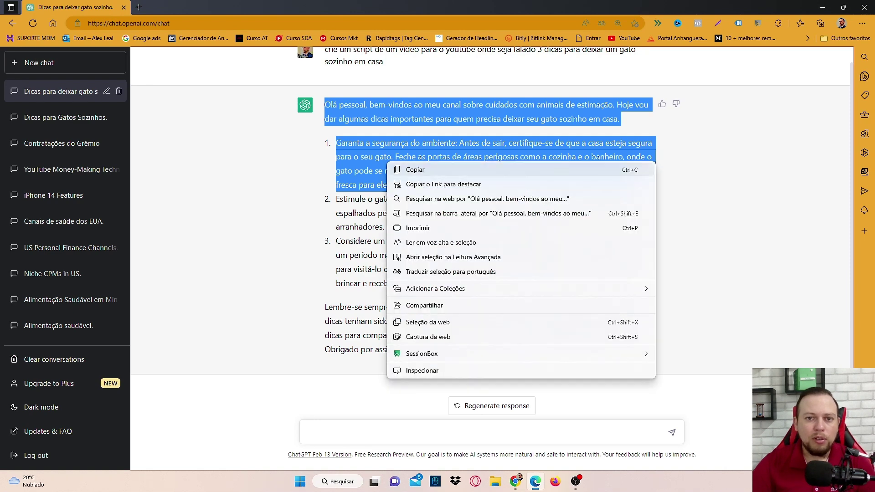
click(414, 170)
Switch to Clipchamp in Chrome, place its tab before the free-photos tab, and create a new video from scratch.
click(515, 481)
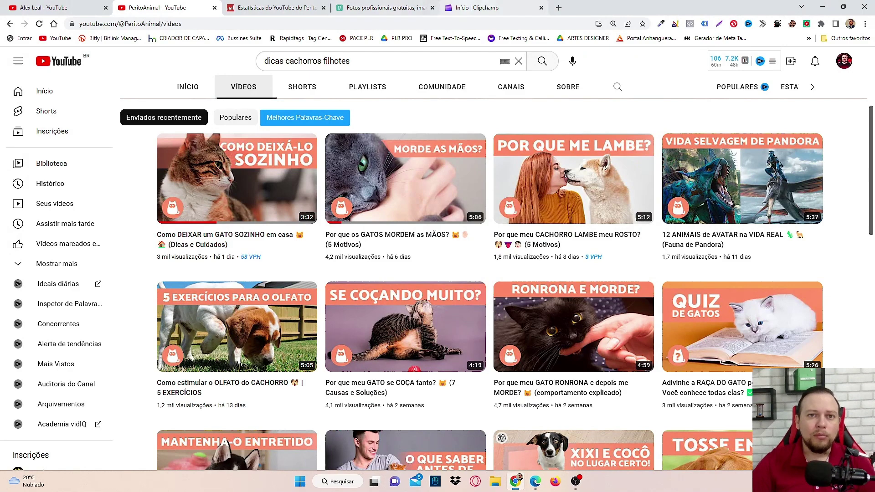
click(476, 8)
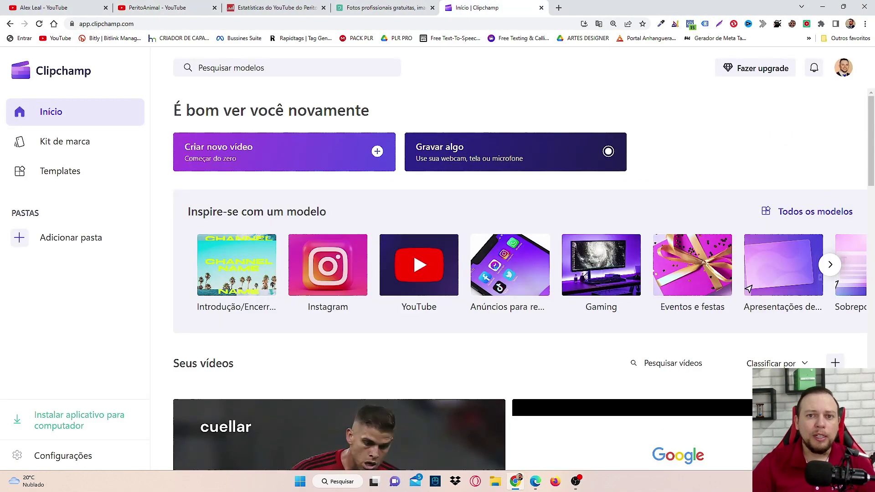
drag(477, 8, 368, 7)
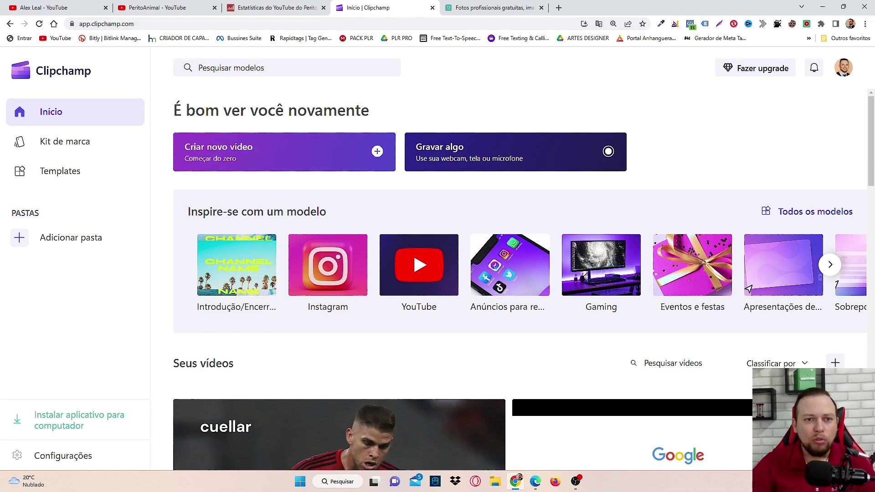
click(283, 152)
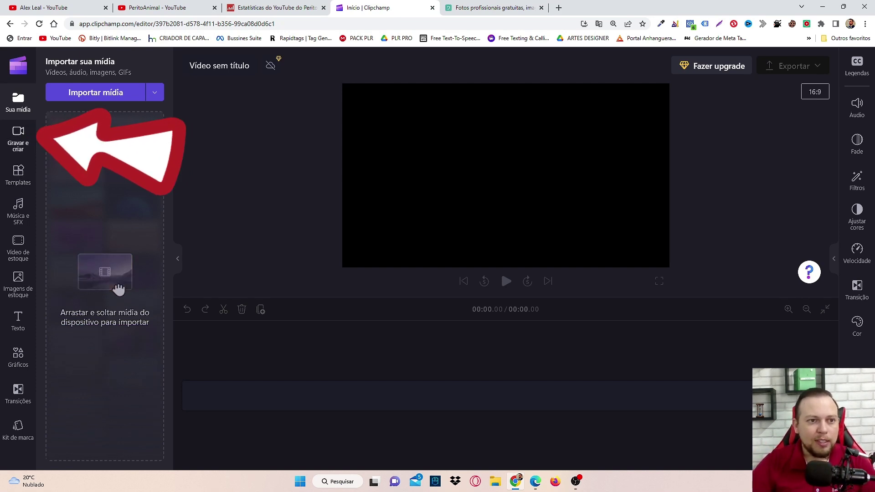
Open the text-to-speech converter and paste the copied script excerpt as its text.
click(18, 139)
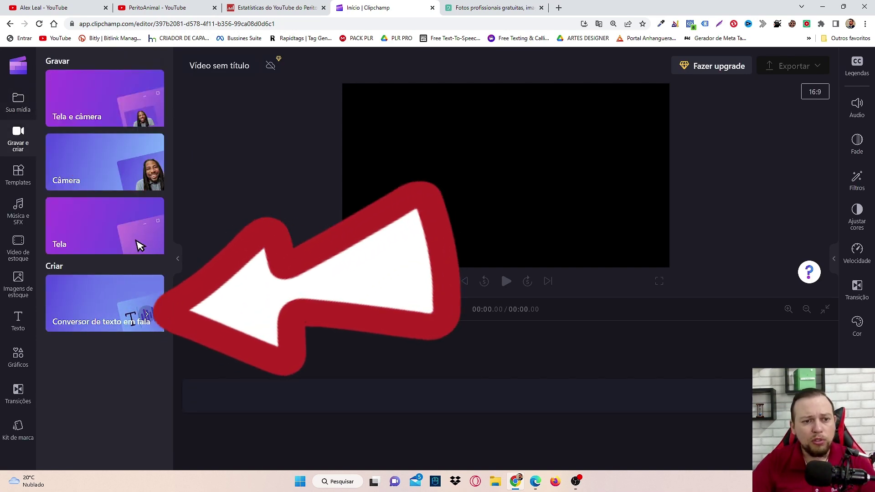
click(109, 303)
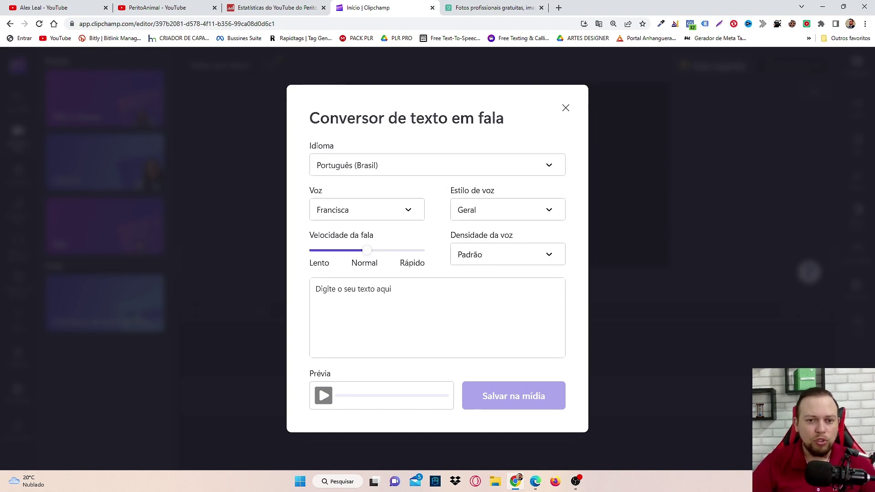
key(ctrl+v)
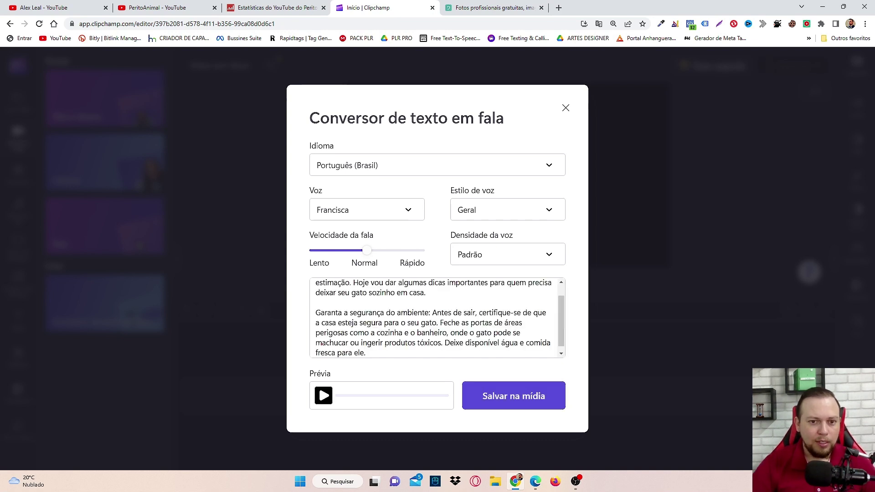
scroll(437, 317, up, 1)
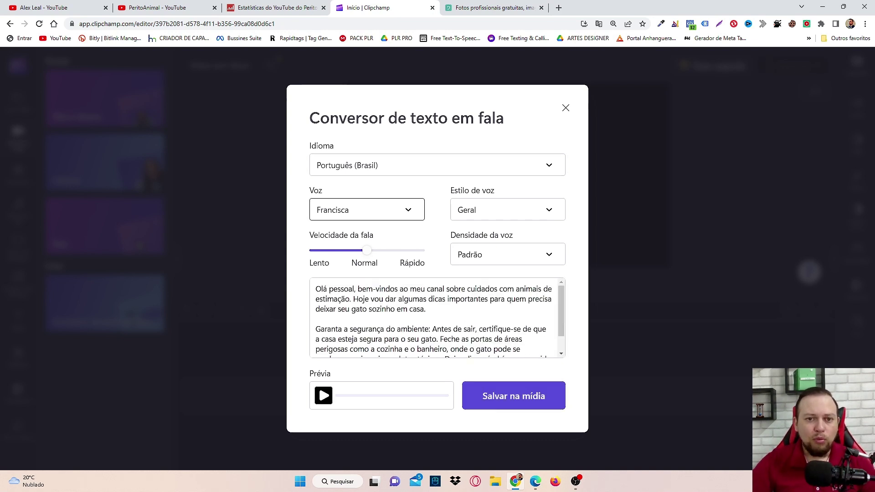
Set the narration voice to Manuela and play part of the speech preview.
click(366, 210)
scroll(363, 325, down, 3)
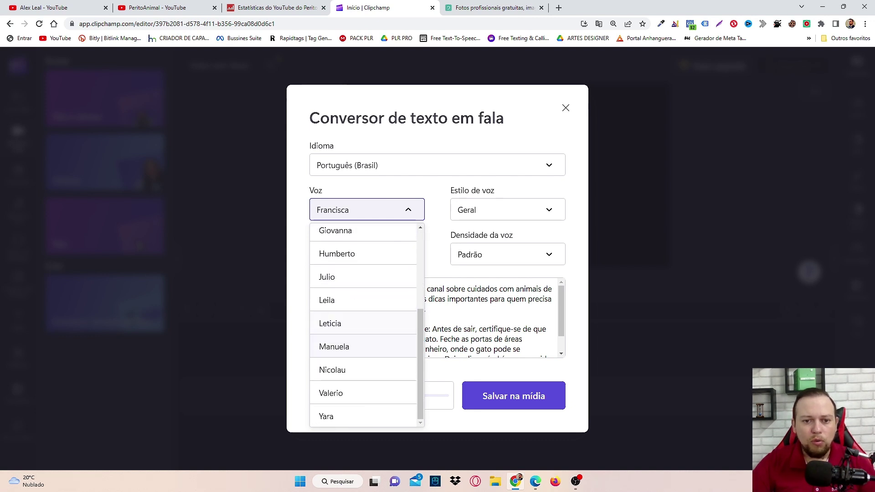
click(334, 346)
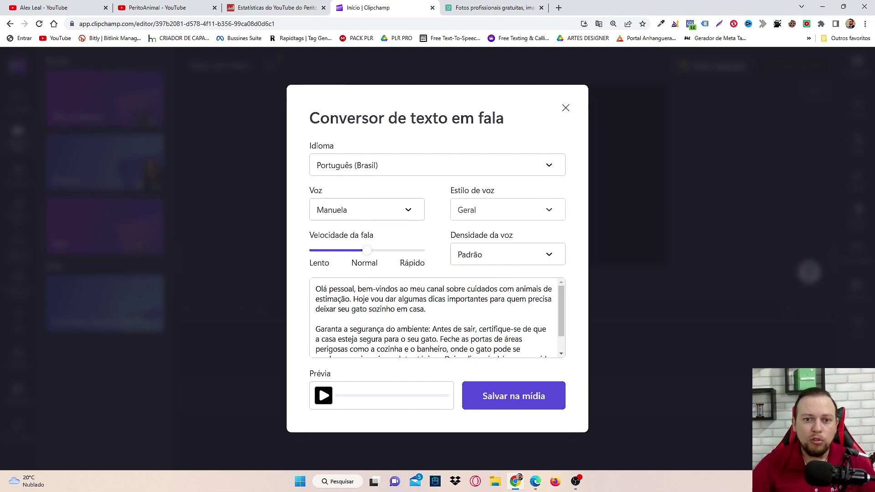
click(323, 396)
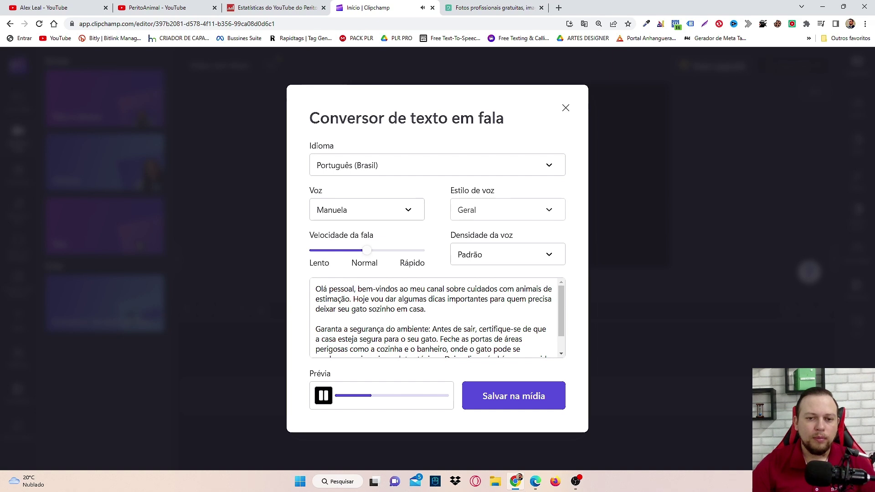
key(space)
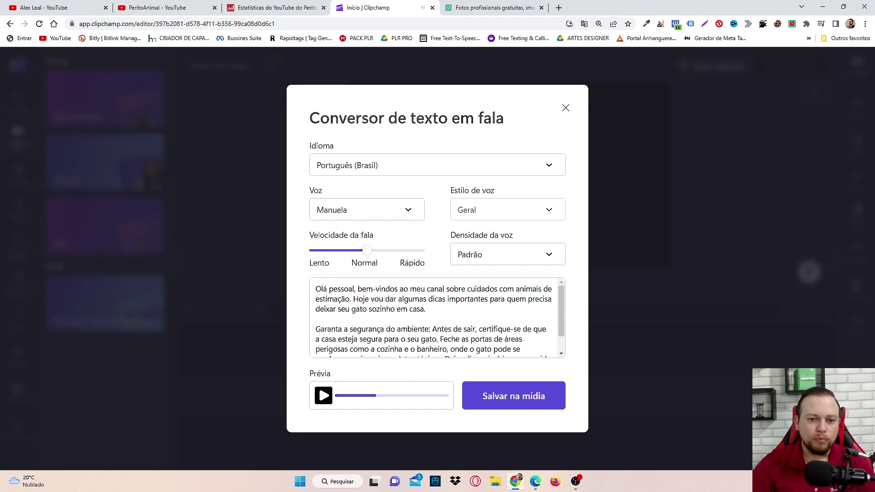
Put "1 - " before "Garanta a segurança do ambiente" in the narration text and save the speech to the project media.
text(1 +)
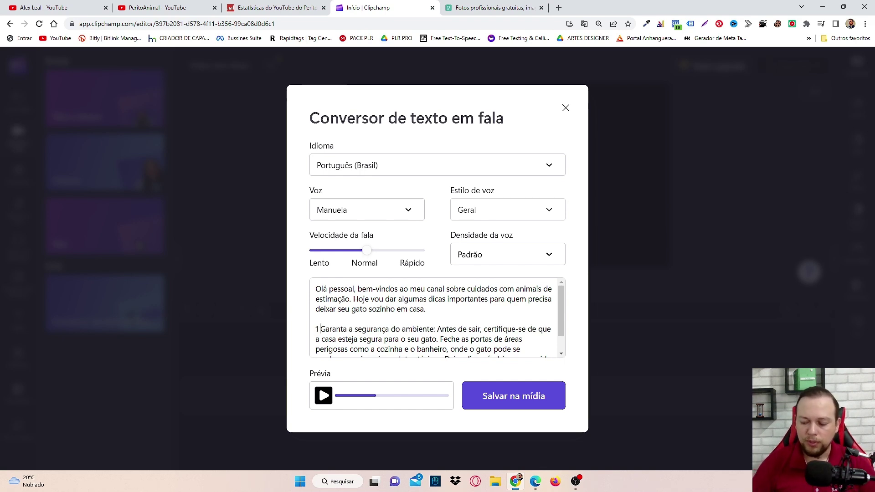
key(BackSpace)
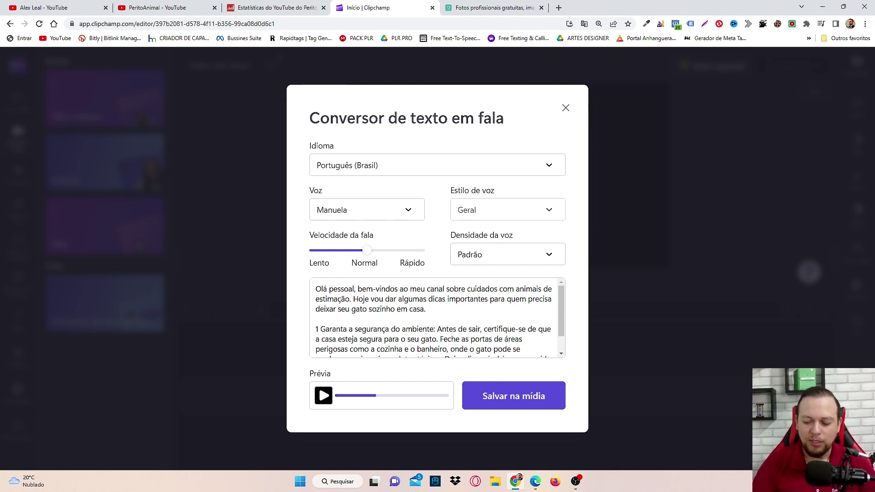
text(+)
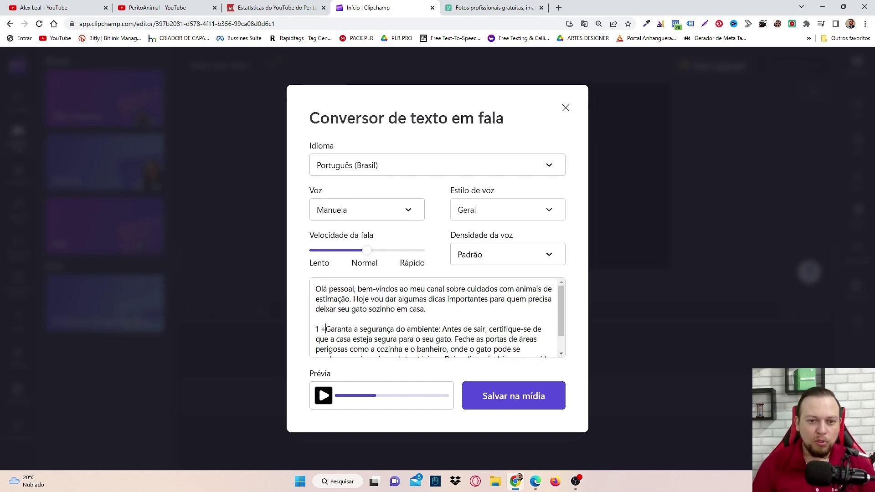
key(BackSpace)
text(-)
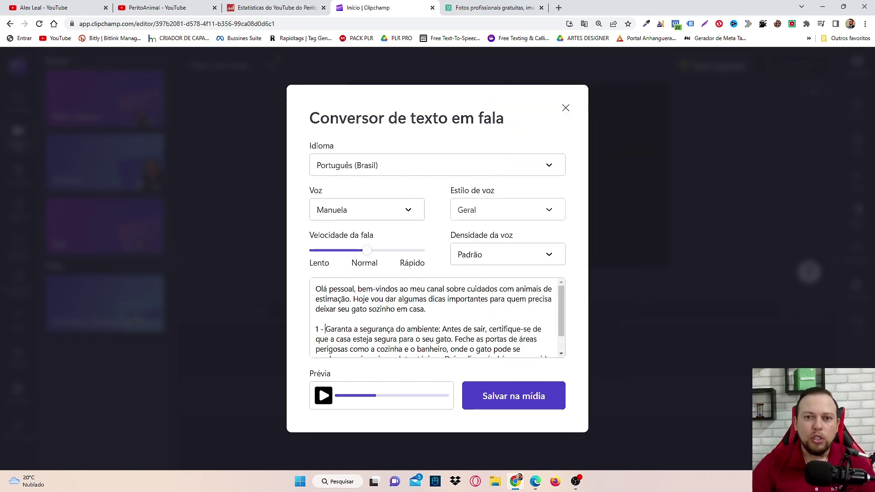
click(513, 396)
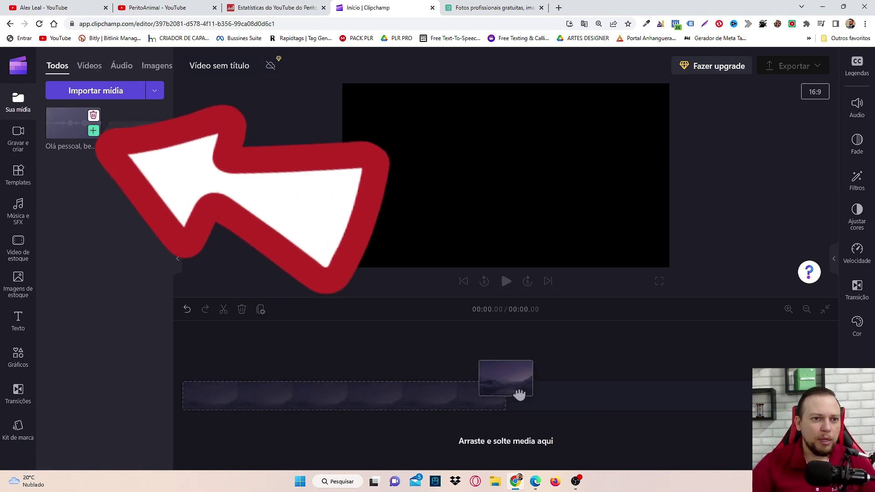
Place the narration clip at the start of the timeline and delete it from there.
drag(73, 123, 219, 403)
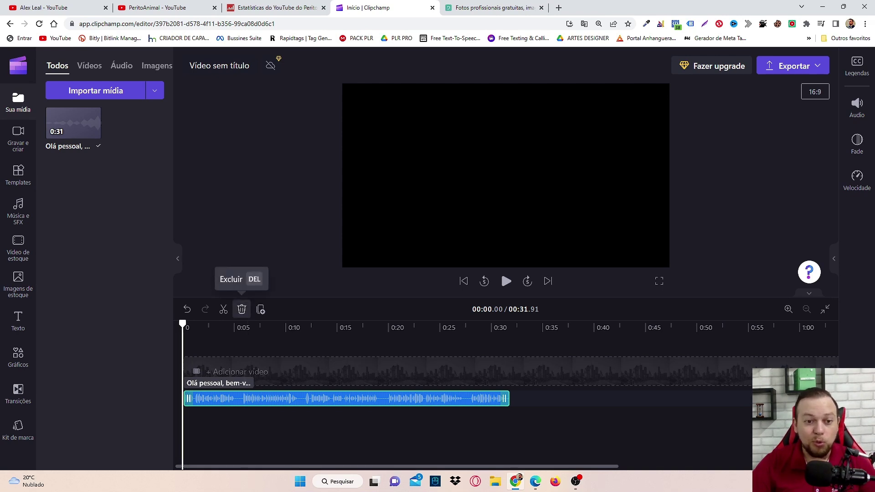
click(242, 309)
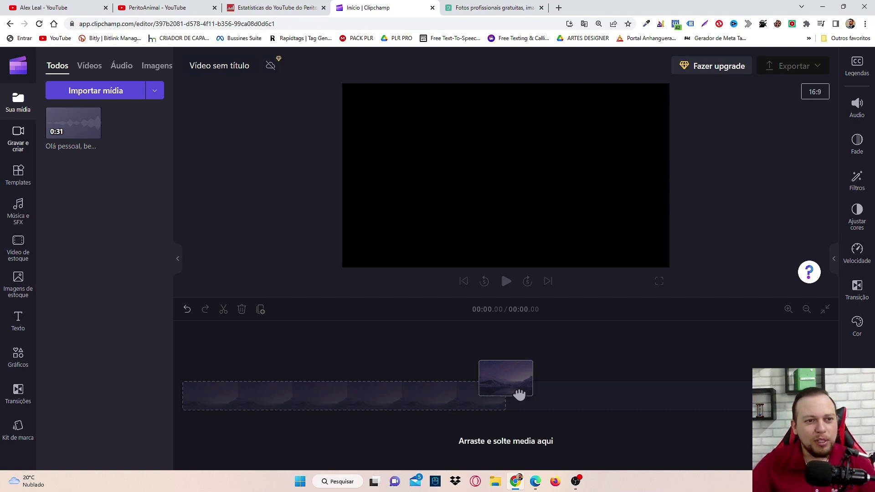
click(18, 138)
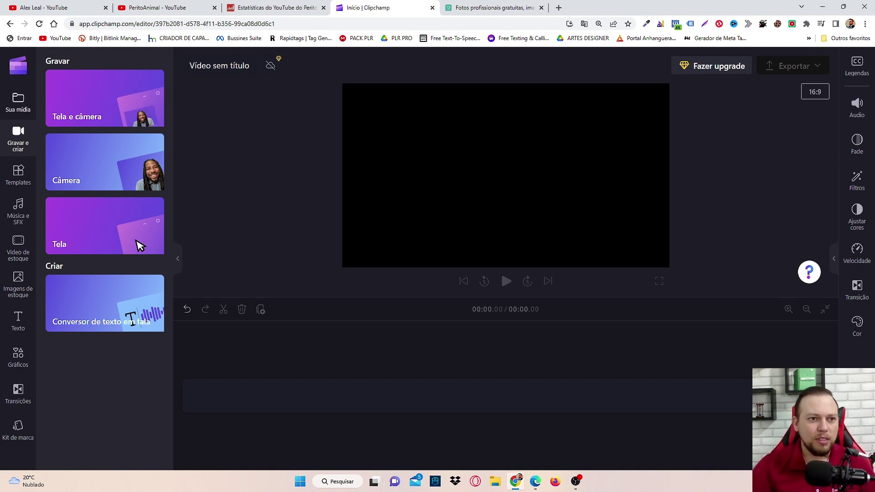
drag(73, 123, 520, 394)
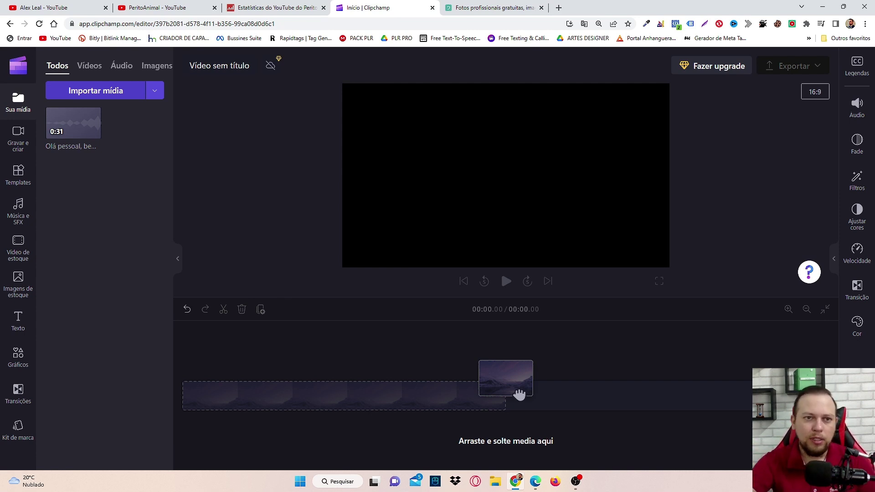
drag(520, 395, 519, 394)
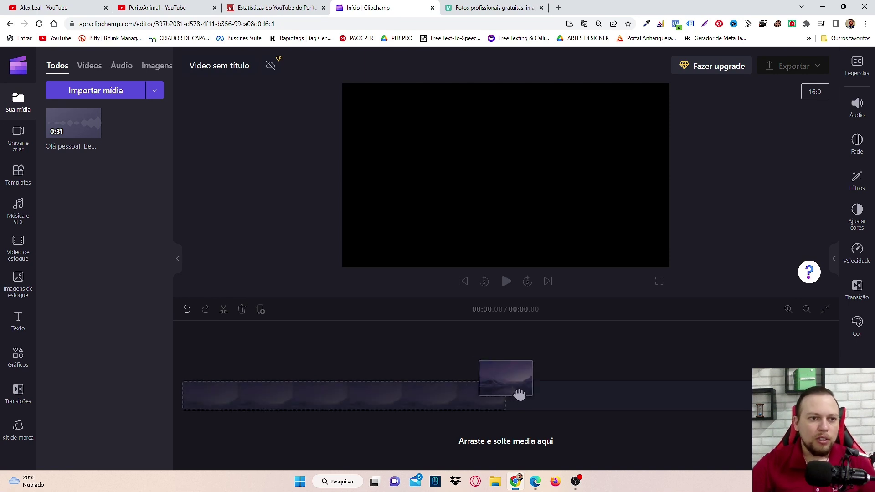
drag(519, 394, 520, 394)
Set up a screen-only recording and share the "PeritoAnimal - YouTube" browser tab as its source.
click(18, 139)
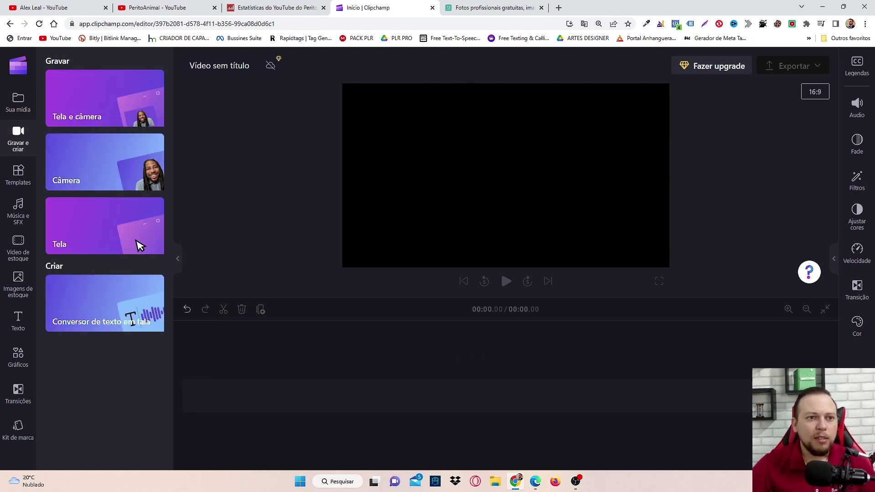
mouse_move(140, 246)
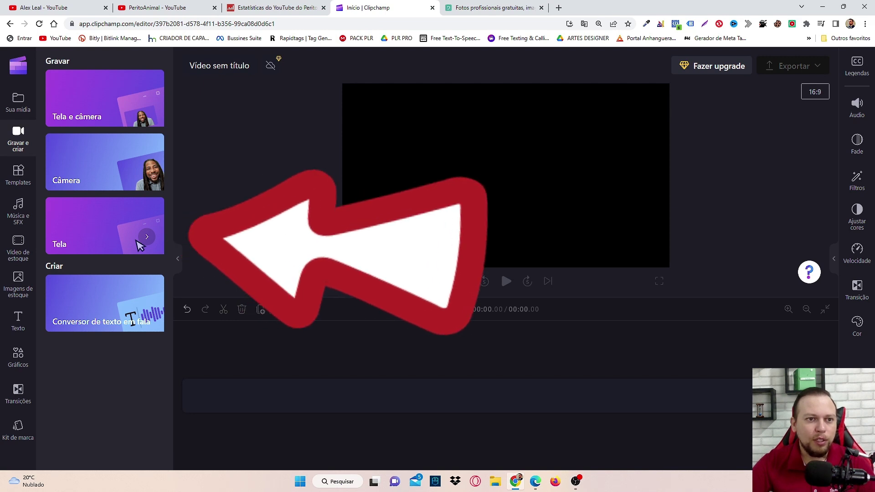
click(140, 246)
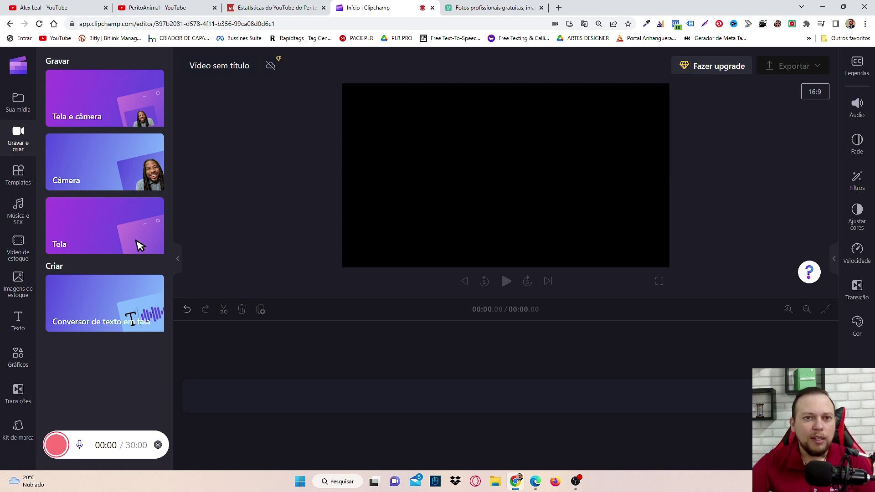
click(140, 247)
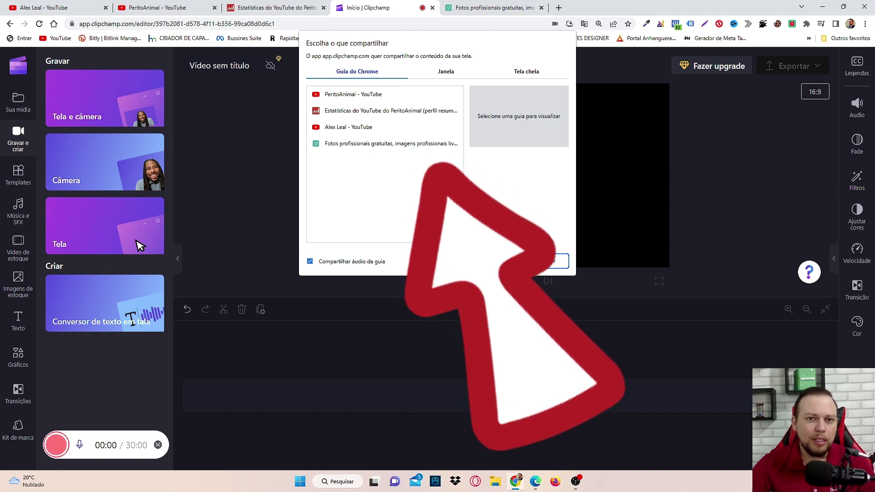
key(Down)
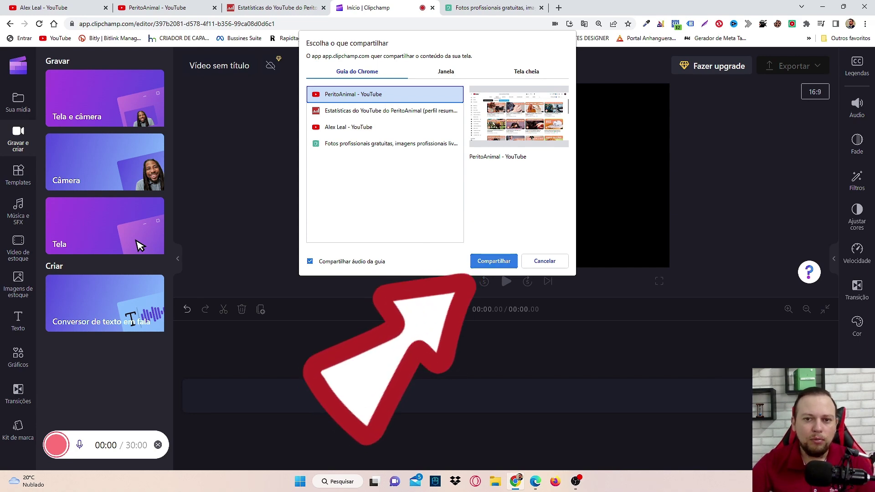
click(493, 260)
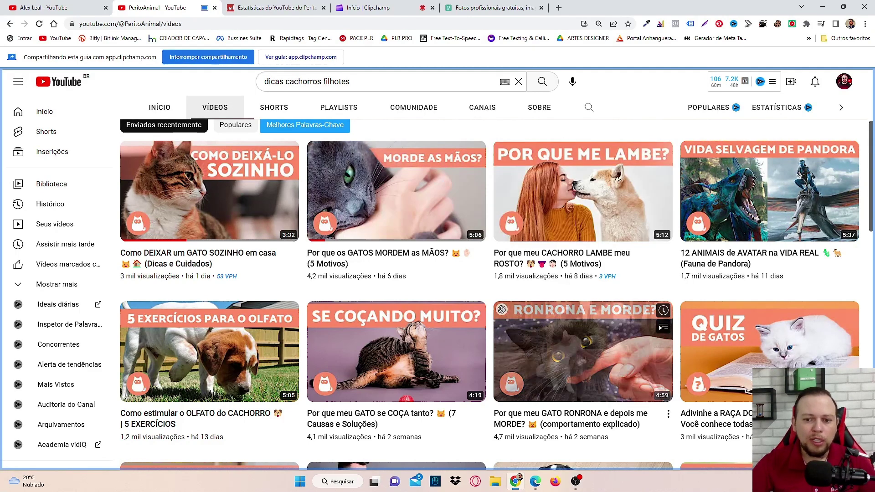
Switch to the ChatGPT script in Edge during the recording, return to Clipchamp in Chrome, and save the finished recording for editing.
click(535, 481)
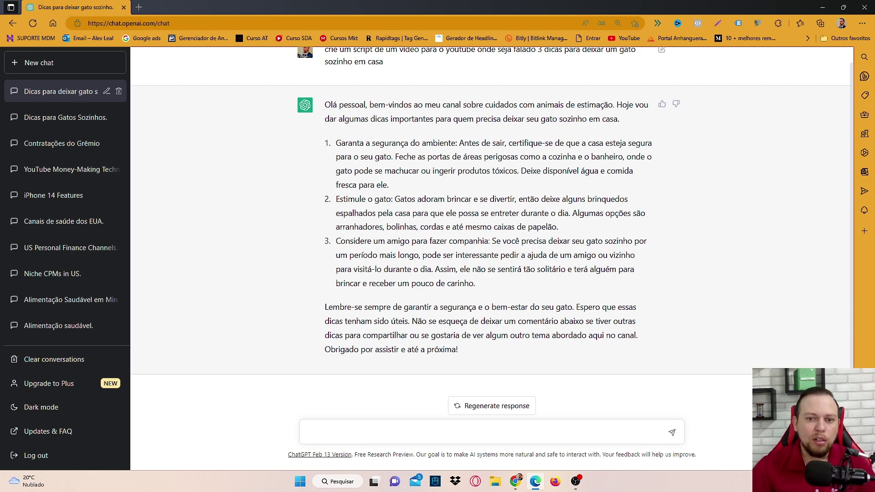
mouse_move(516, 481)
click(515, 435)
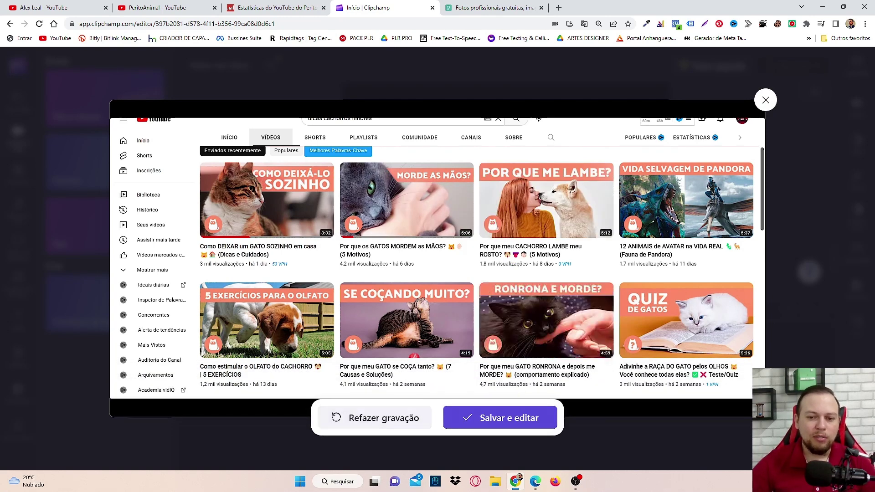
click(500, 417)
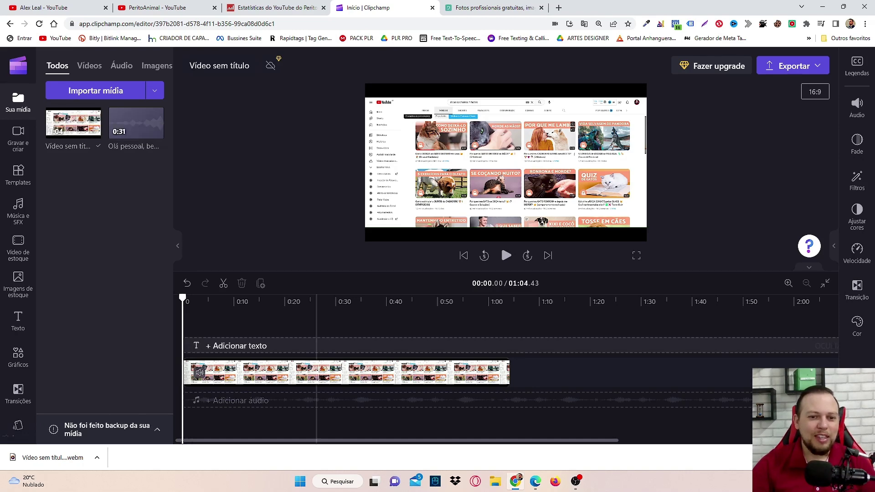
Detach the audio from the screen recording clip on the timeline.
click(346, 372)
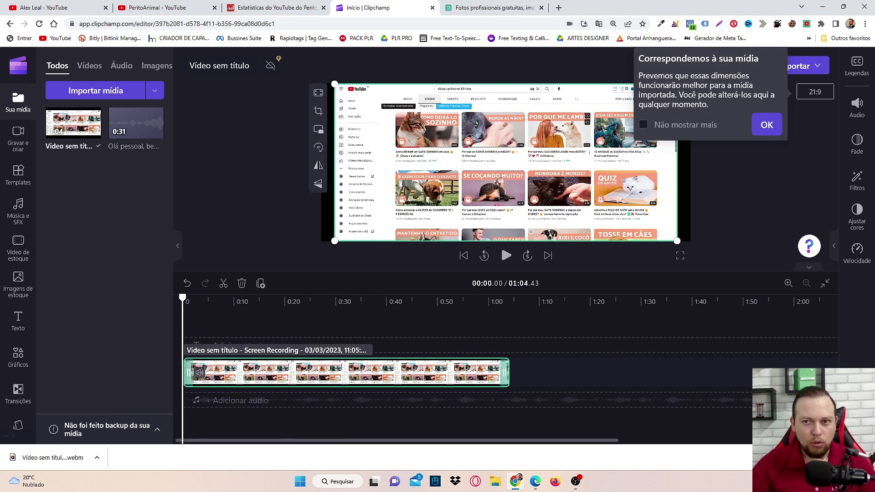
right_click(460, 371)
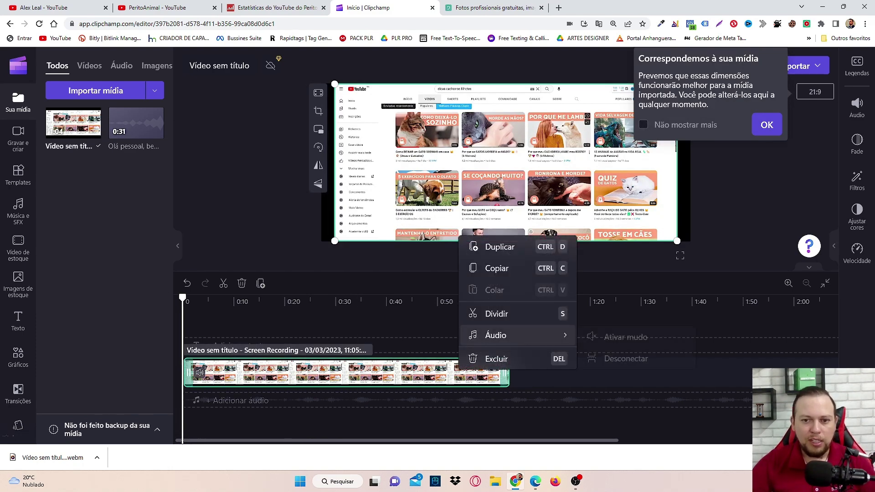
mouse_move(524, 336)
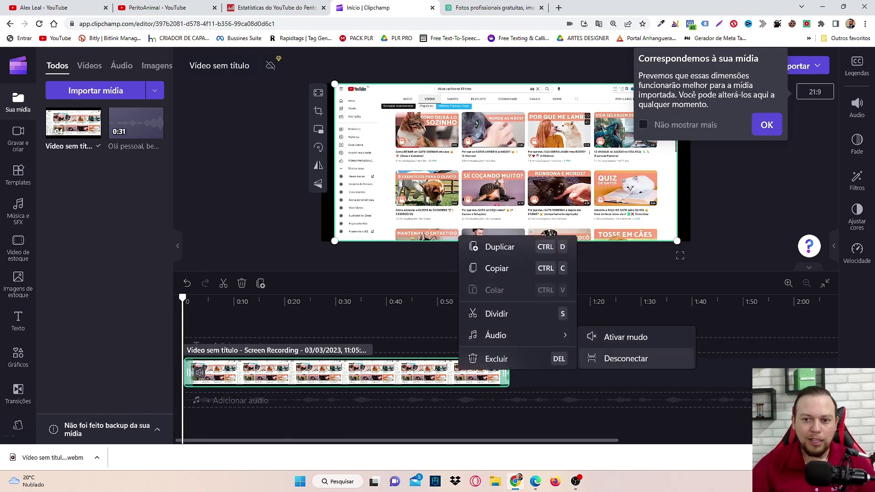
click(626, 358)
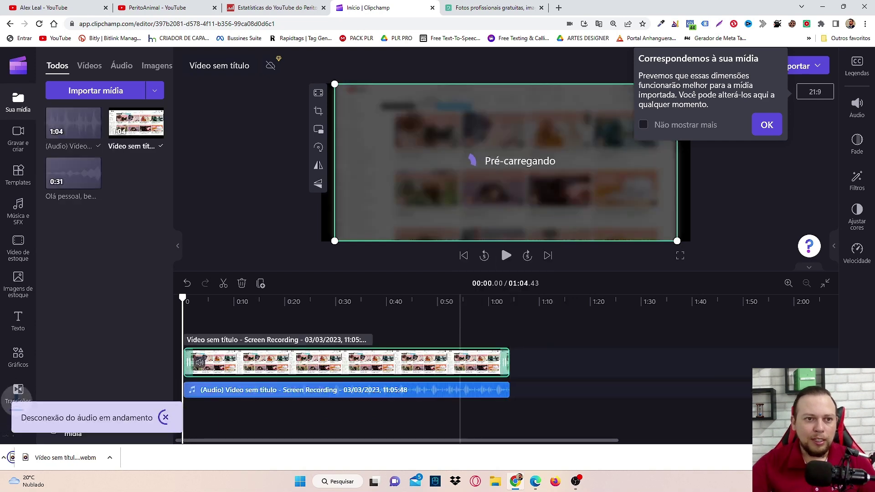
click(626, 359)
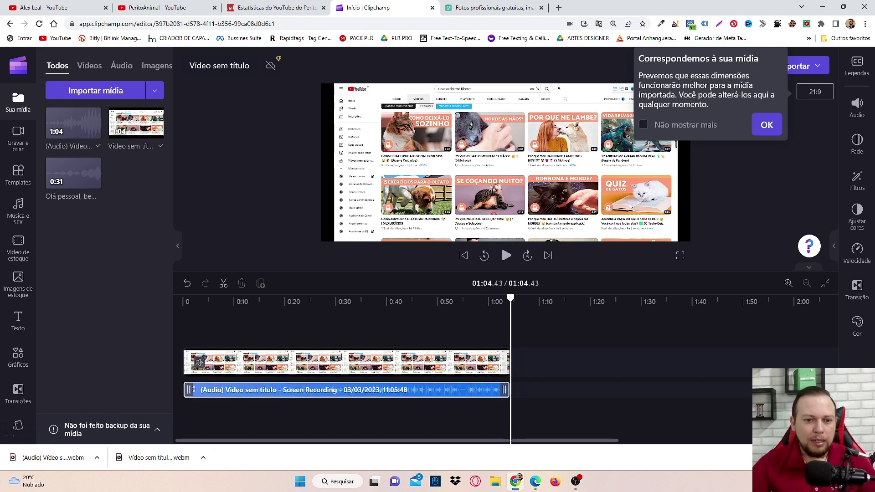
Delete the screen recording's video clip from the timeline, keeping only its detached audio.
click(346, 390)
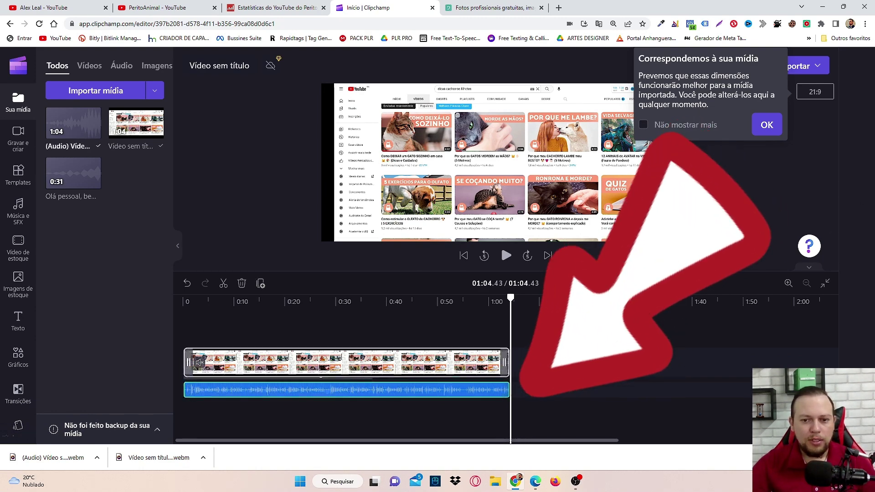
click(346, 362)
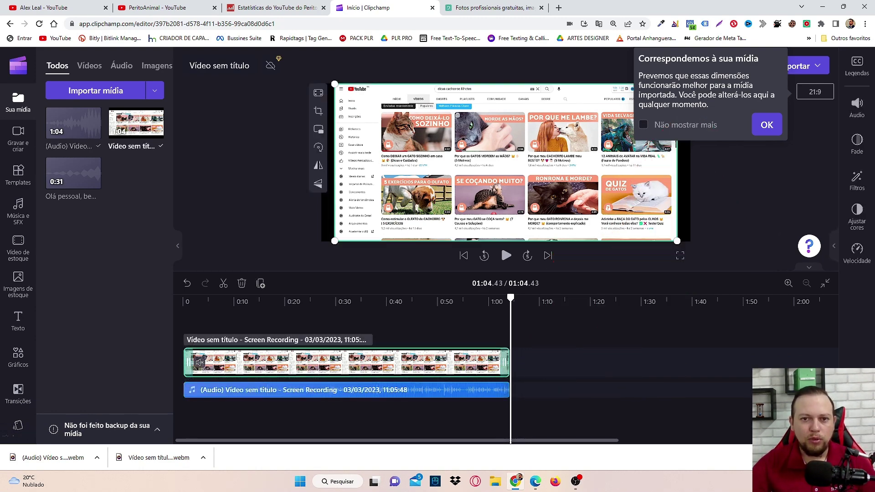
right_click(435, 362)
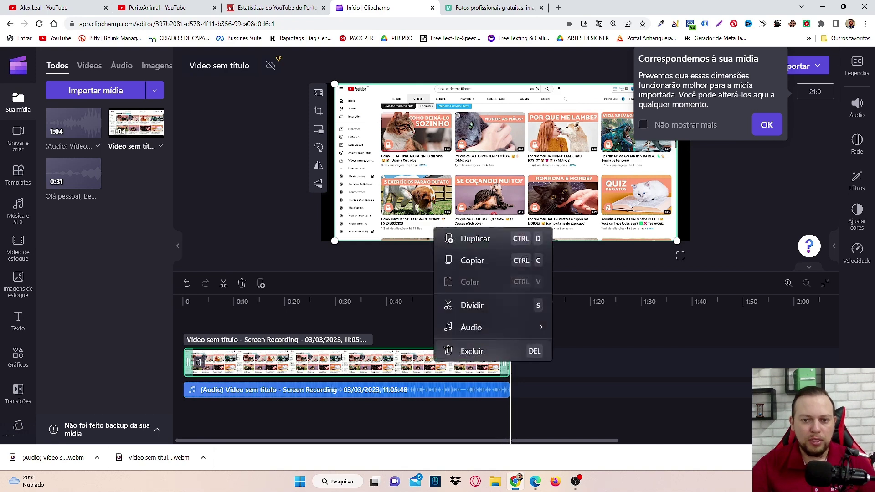
key(Delete)
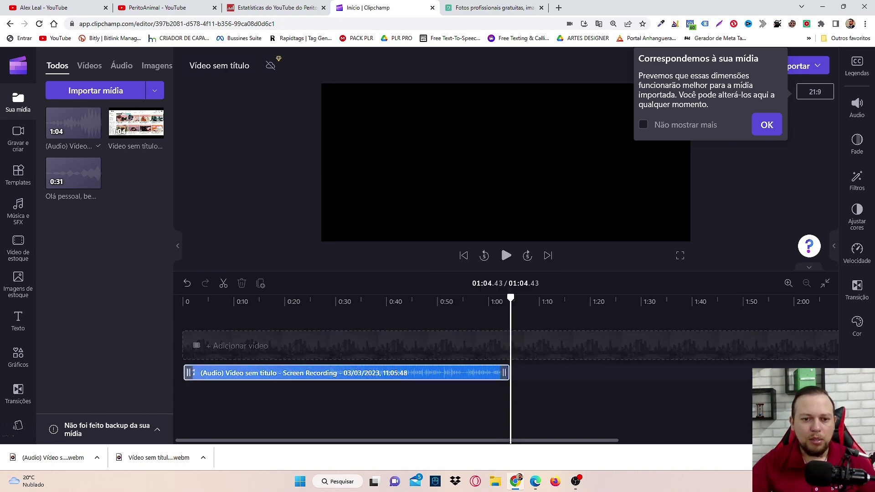
Play the detached audio from about 0:17, dismiss the dimensions notice, and trim about 28.6 seconds off the clip's start.
drag(510, 298, 268, 299)
click(307, 373)
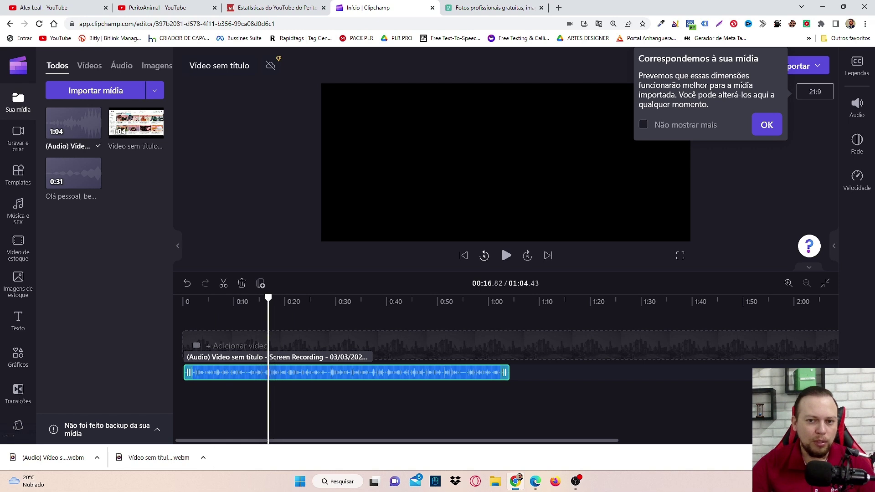
key(space)
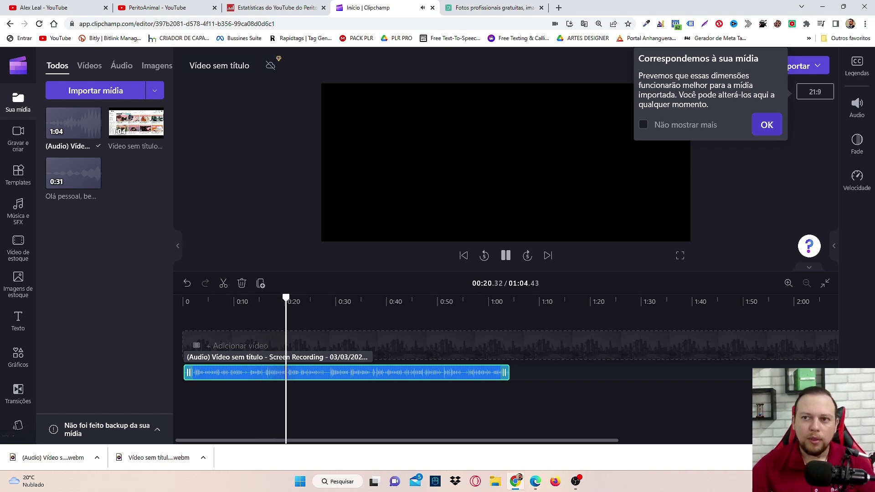
click(766, 125)
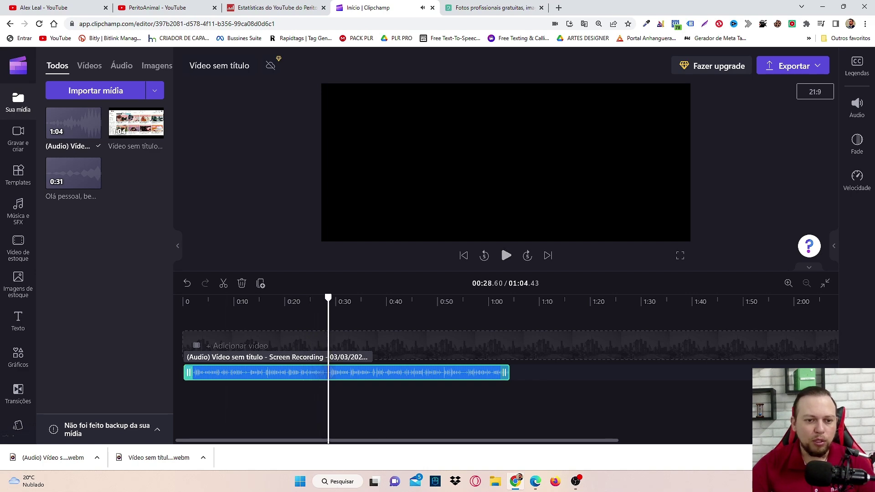
drag(188, 372, 329, 372)
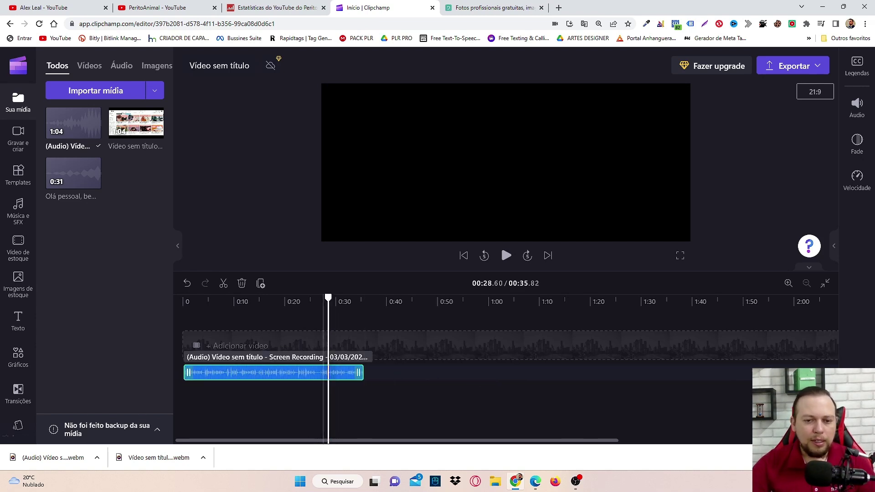
Play the audio from about 0:20, trim its end back to about 0:27, and set the project's aspect ratio to 16:9.
drag(328, 298, 286, 298)
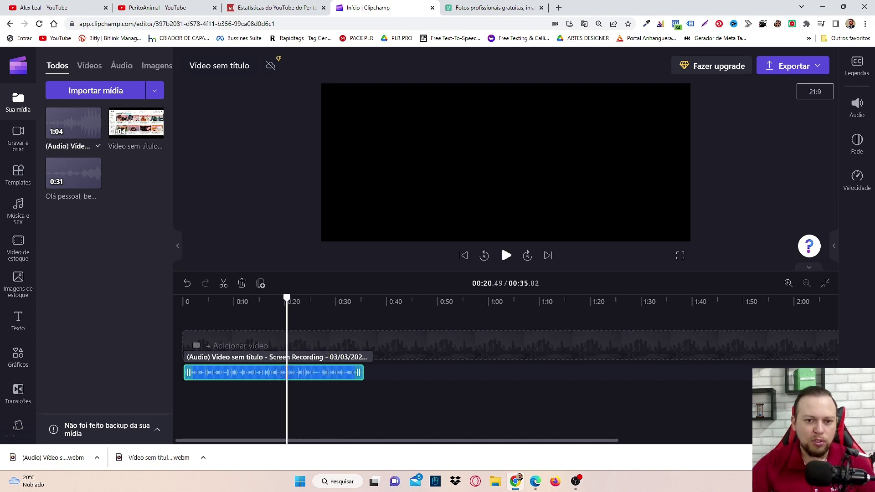
key(space)
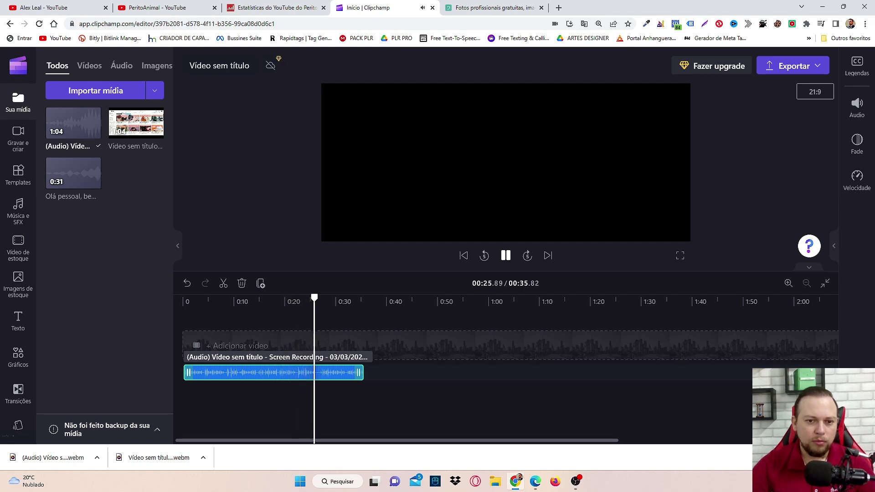
drag(359, 372, 339, 373)
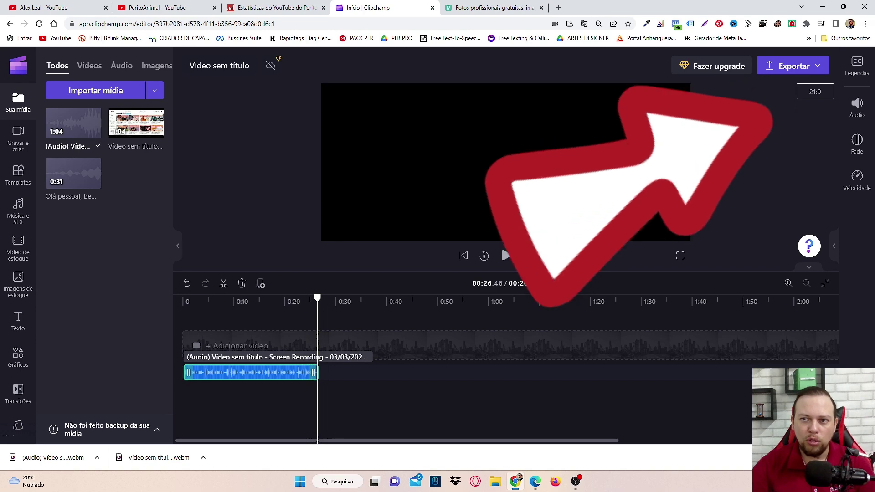
click(815, 91)
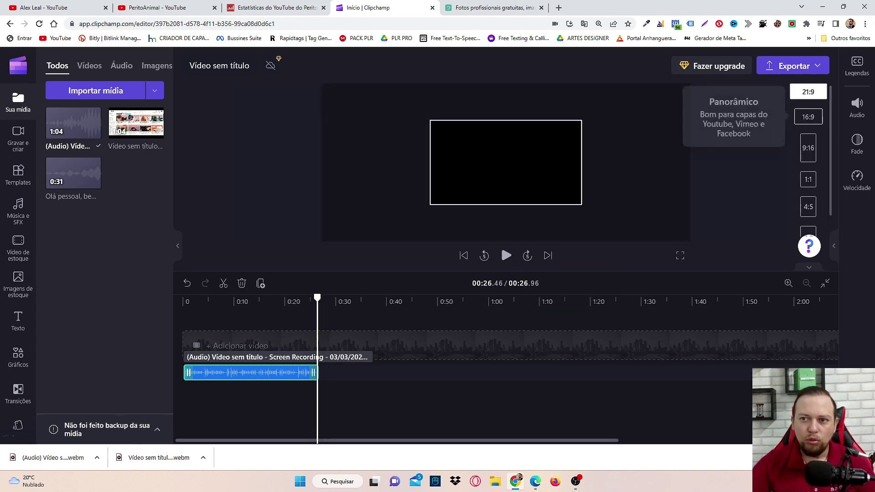
click(808, 116)
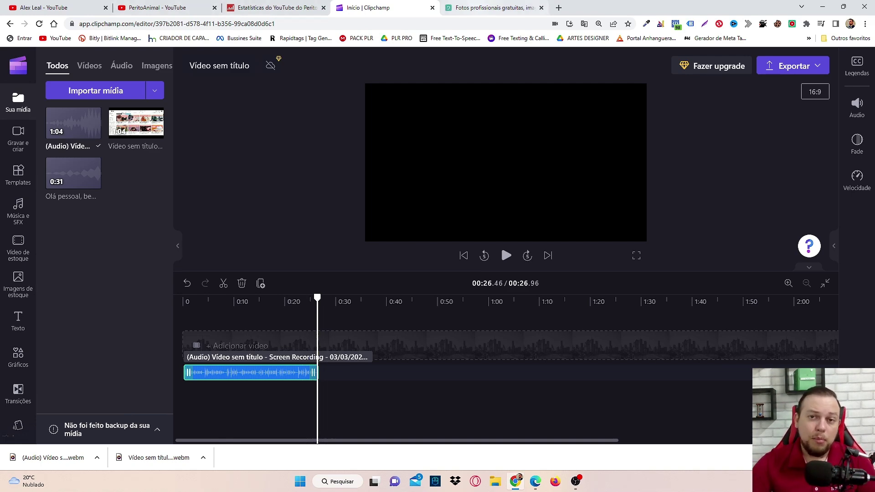
Switch to Pexels and search its free videos for "cats".
key(ctrl+Tab)
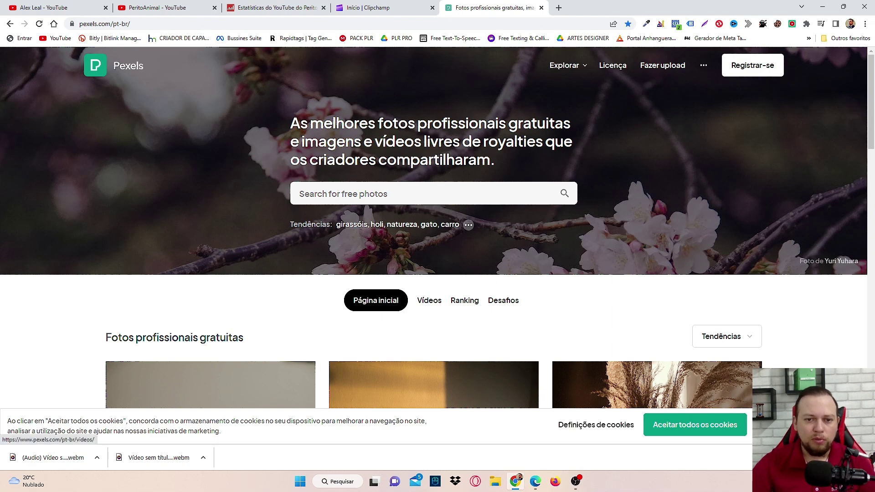
click(429, 300)
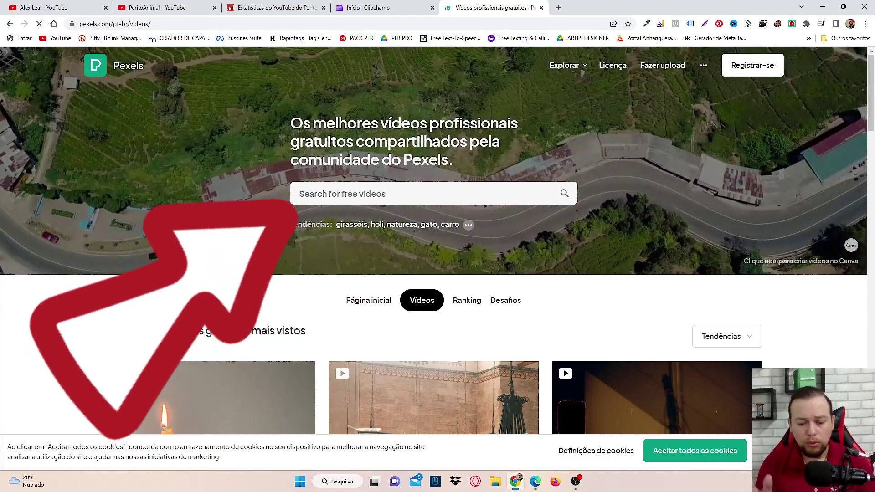
text(cays)
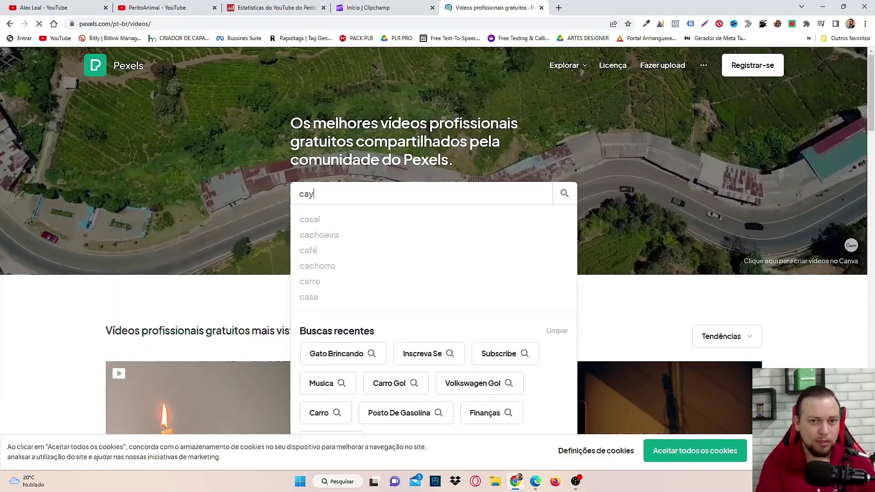
key(BackSpace)
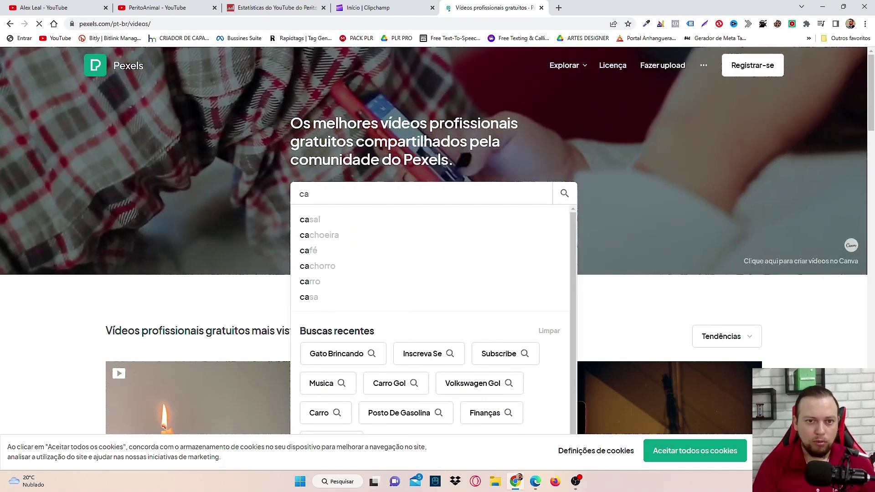
text(ts)
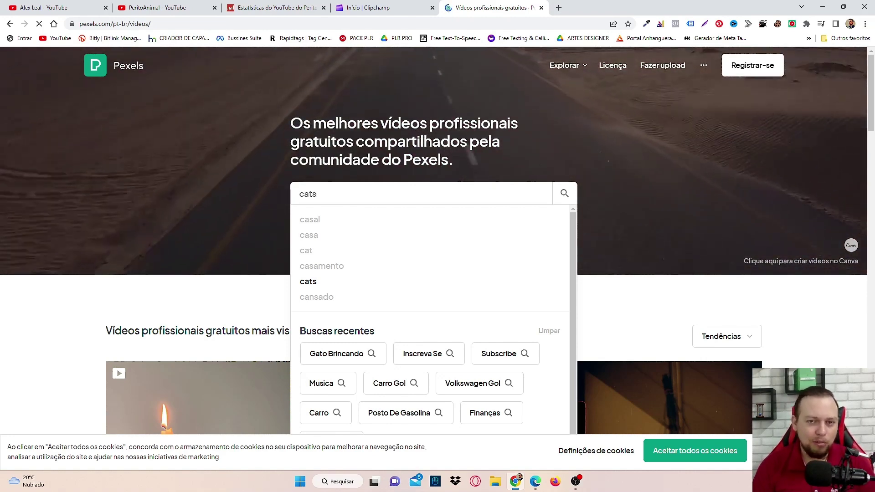
key(Return)
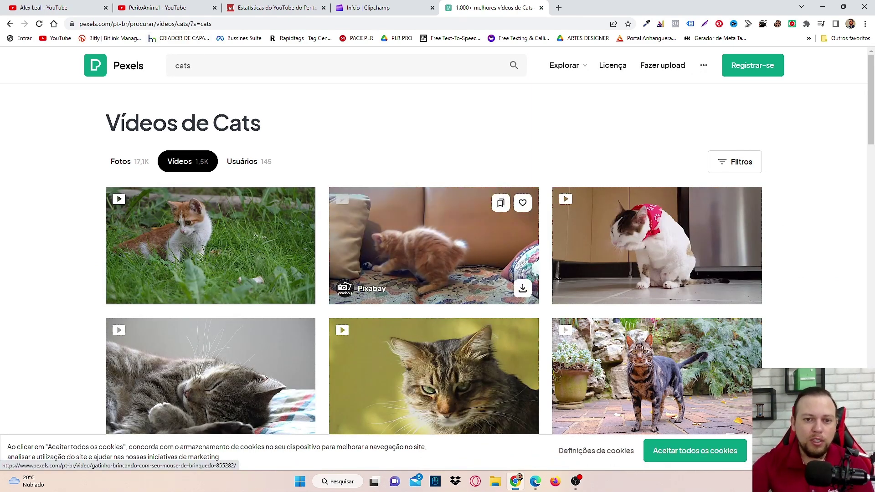
Find and open the video of the grey cat wrapped in colored string lights among the cat results.
scroll(356, 287, down, 2)
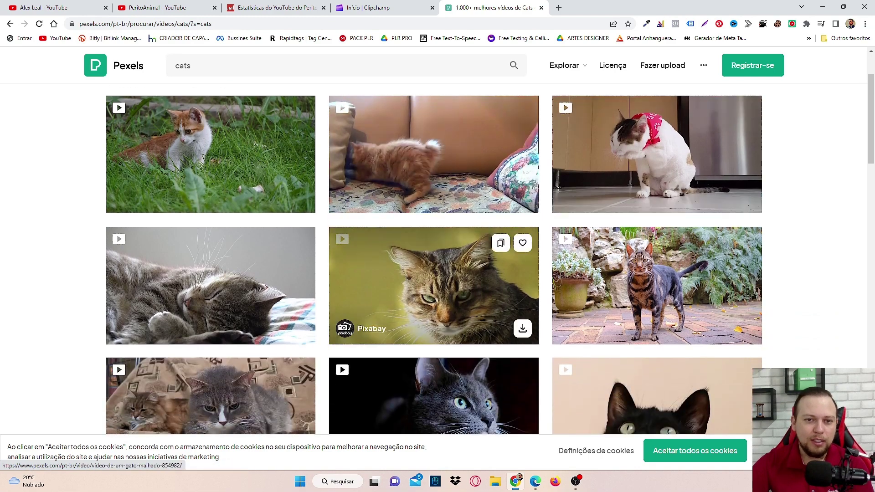
scroll(432, 283, down, 4)
scroll(209, 292, down, 7)
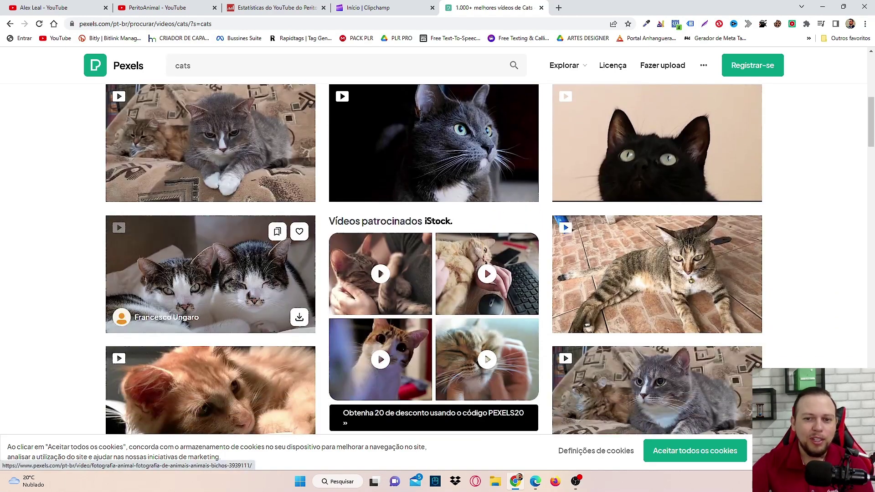
scroll(209, 283, down, 2)
scroll(210, 283, up, 3)
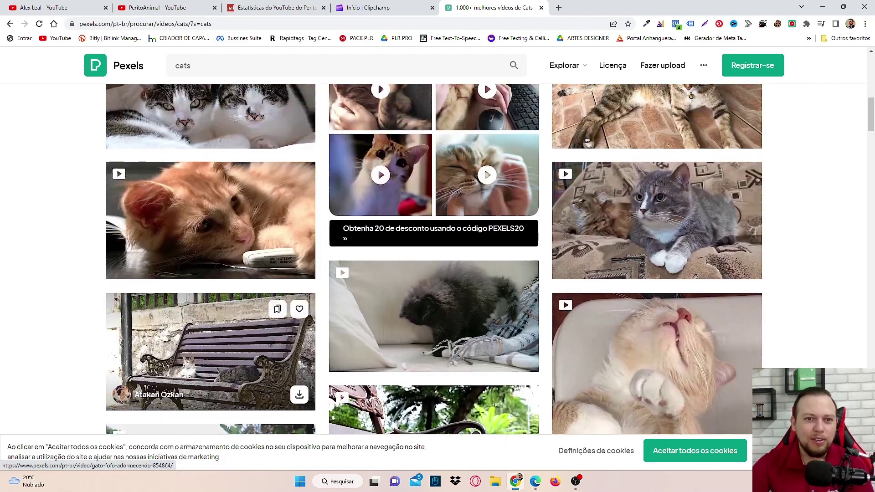
scroll(210, 255, down, 2)
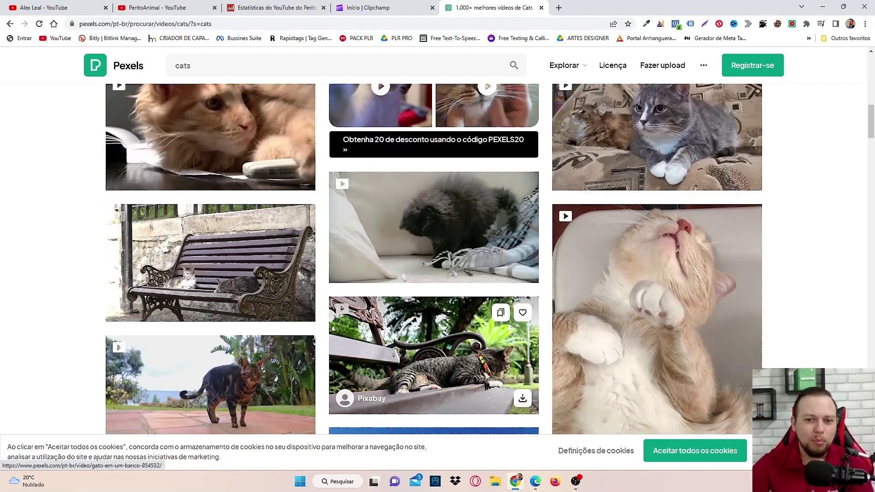
scroll(209, 273, down, 3)
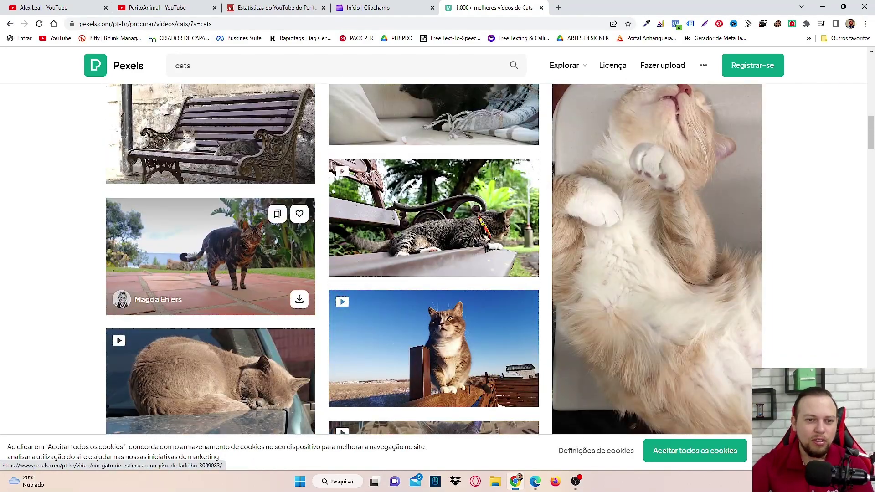
scroll(433, 182, down, 4)
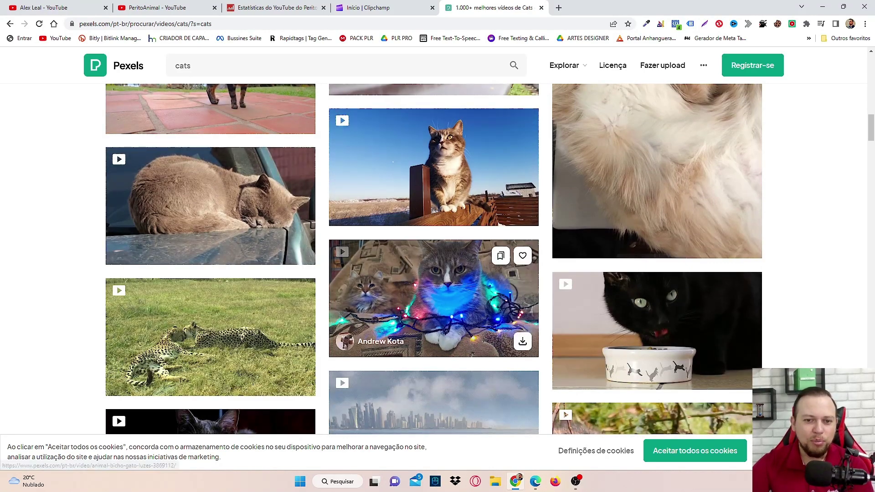
click(433, 292)
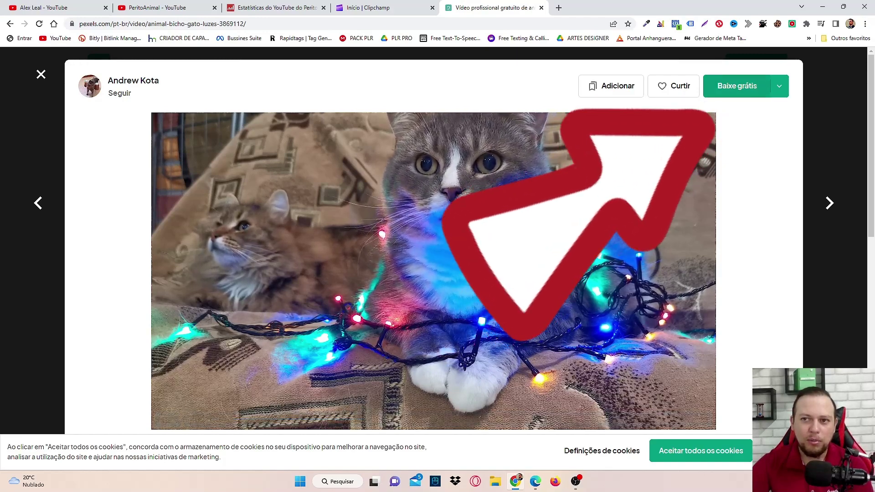
Download the string-lights cat video in HD 1280×720.
click(779, 86)
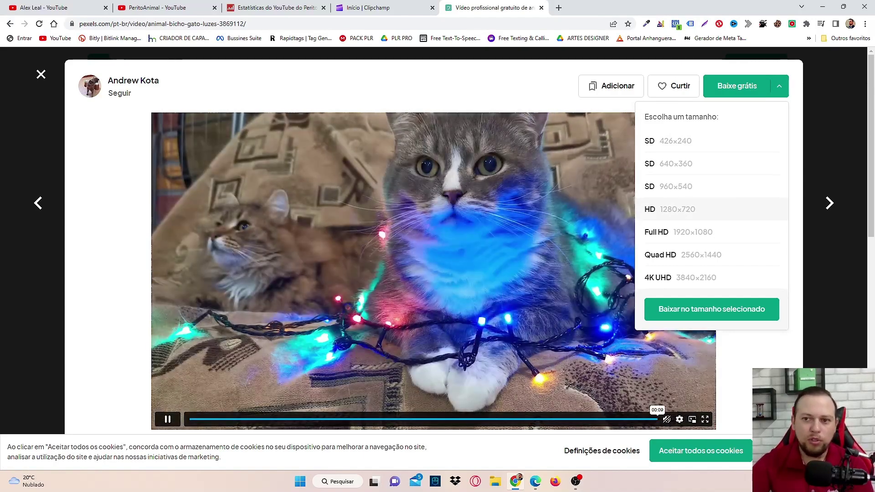
click(678, 209)
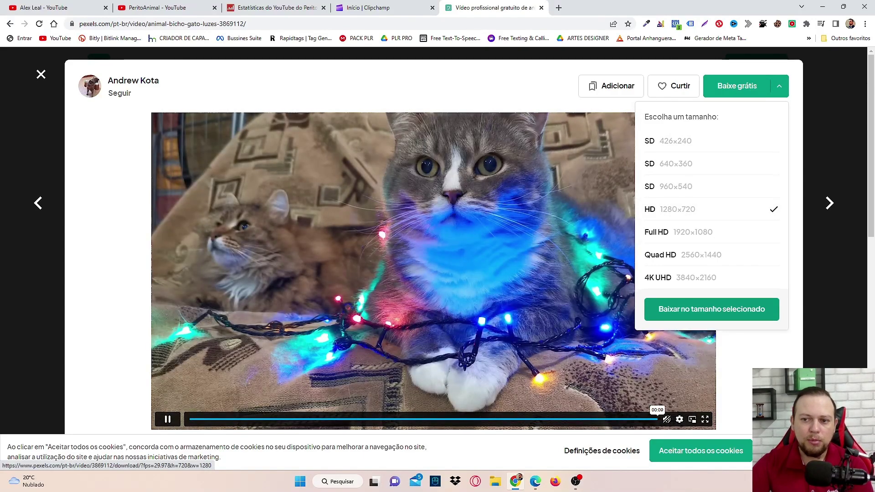
click(712, 309)
click(711, 308)
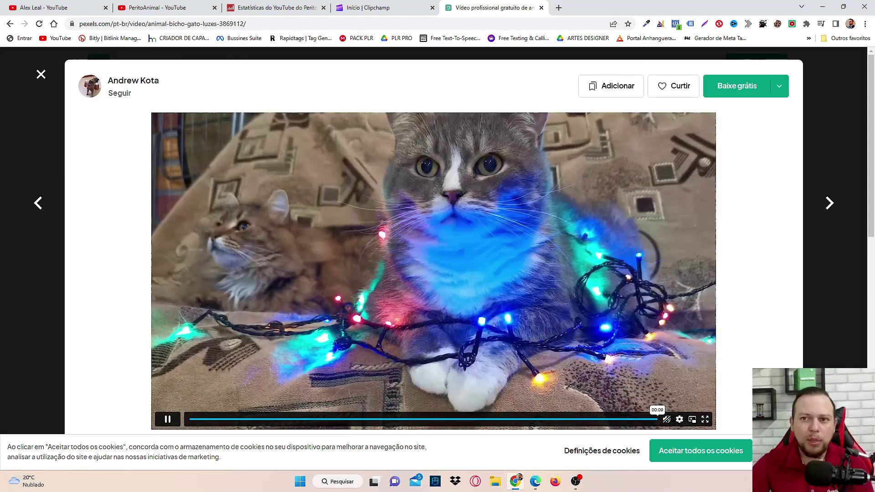
Examine the related videos beneath the downloaded clip for more usable cat footage.
scroll(707, 313, down, 8)
scroll(162, 228, down, 2)
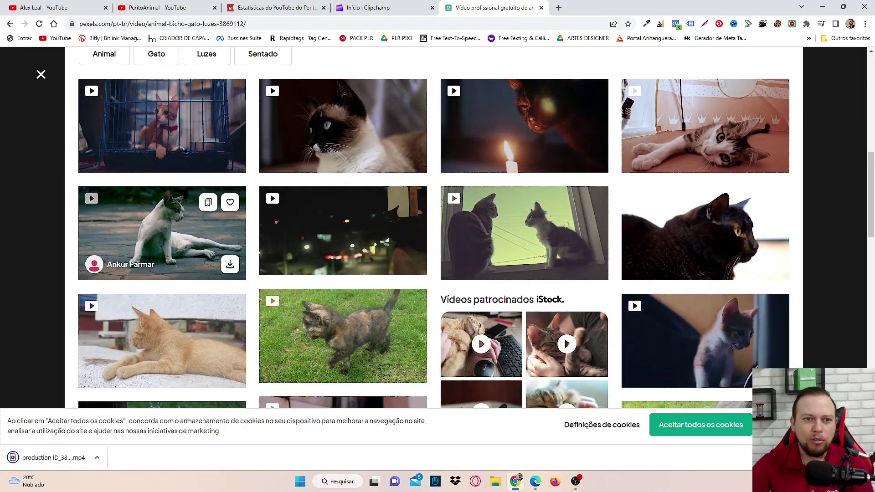
scroll(524, 191, down, 1)
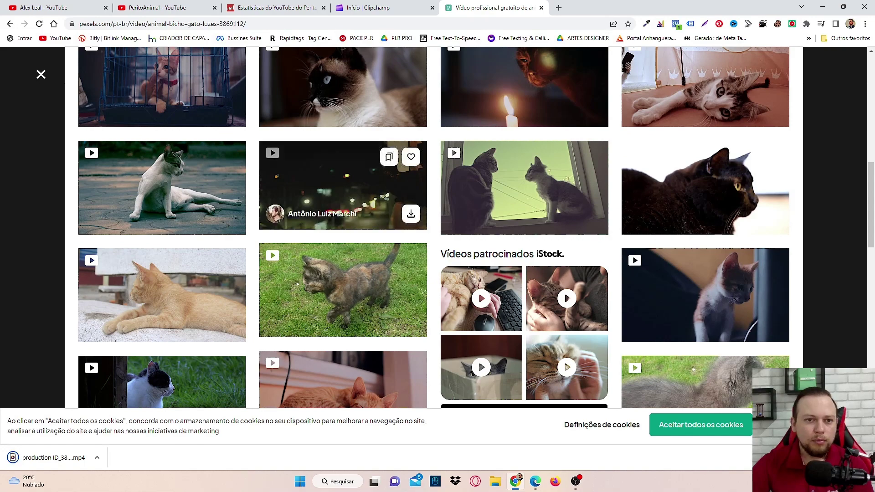
scroll(342, 192, down, 3)
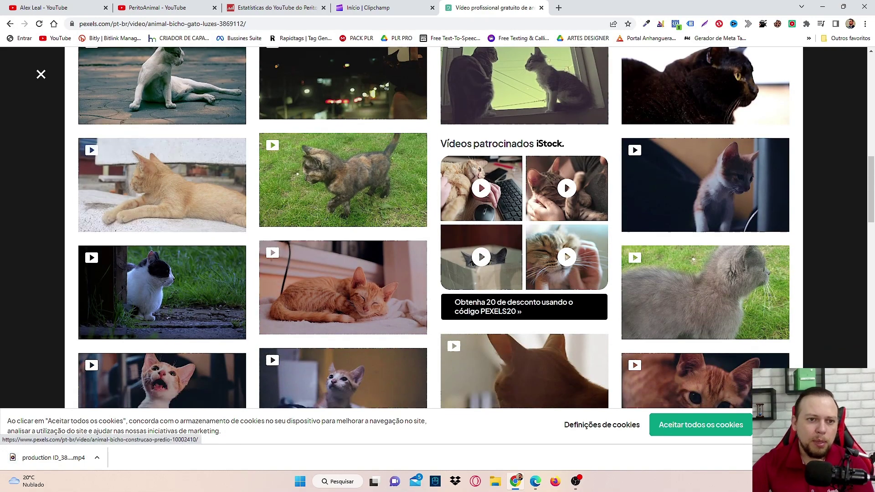
scroll(341, 192, down, 3)
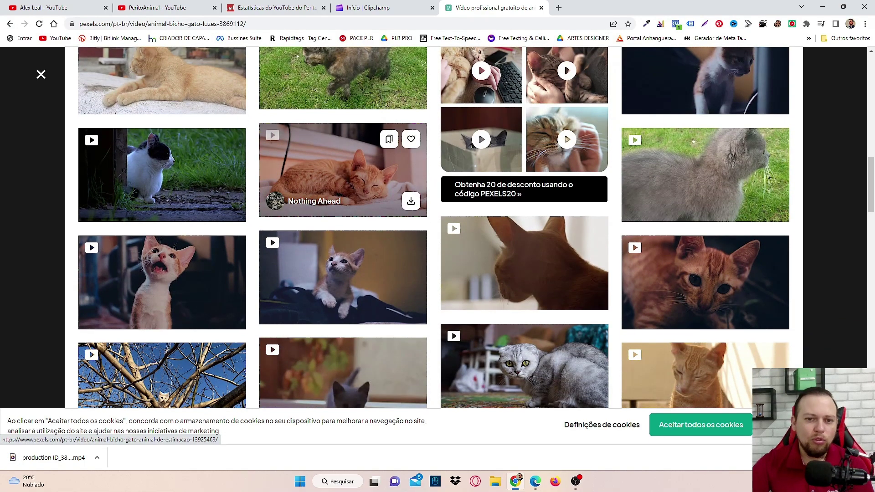
scroll(342, 192, down, 5)
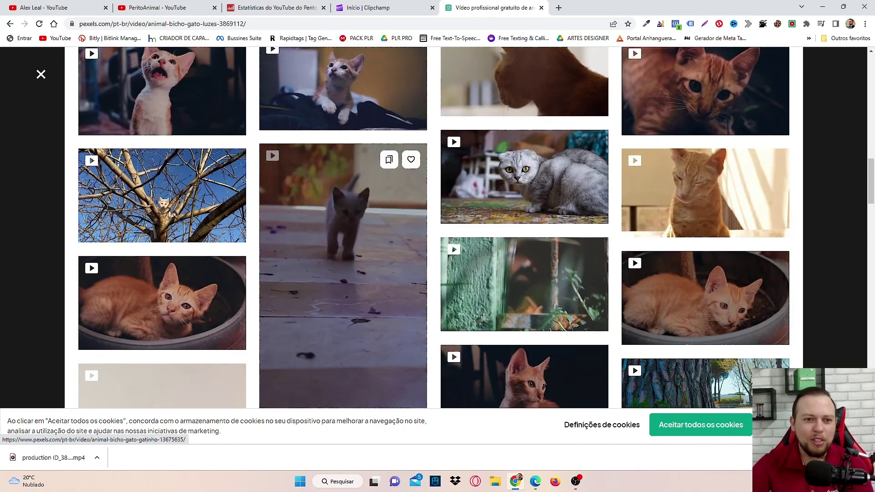
scroll(341, 196, down, 7)
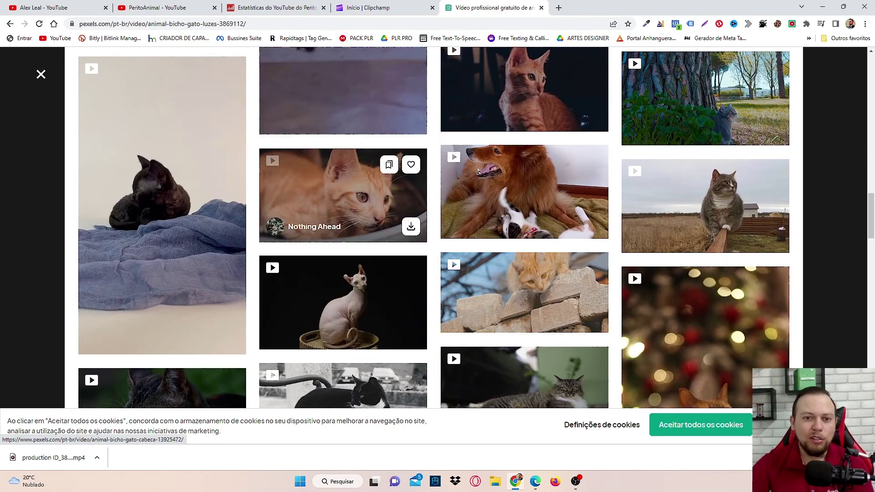
scroll(501, 219, down, 7)
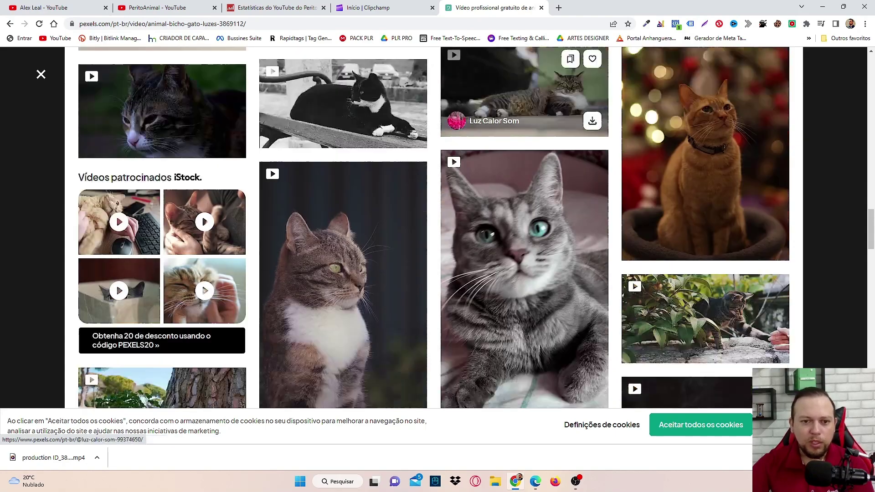
scroll(501, 219, down, 6)
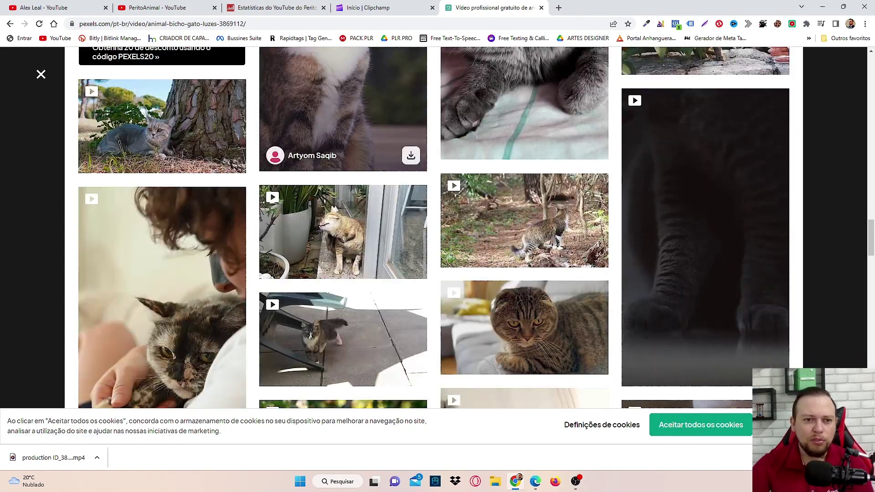
scroll(501, 205, down, 3)
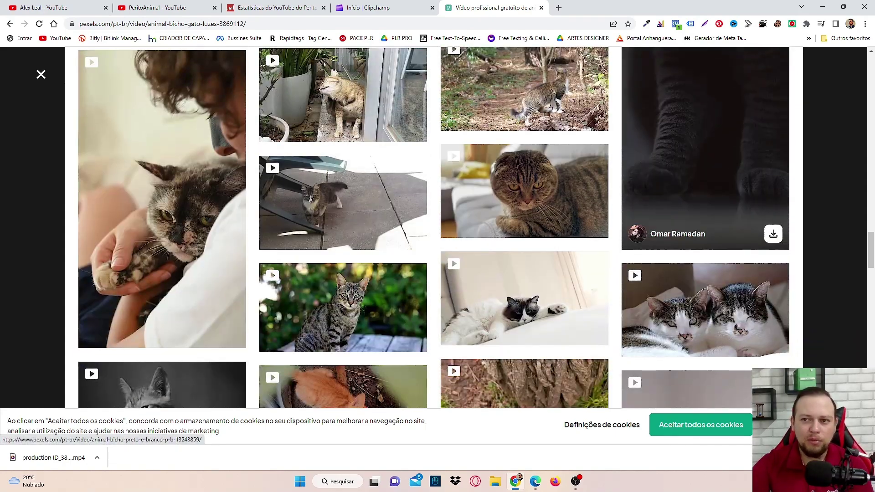
scroll(706, 209, up, 14)
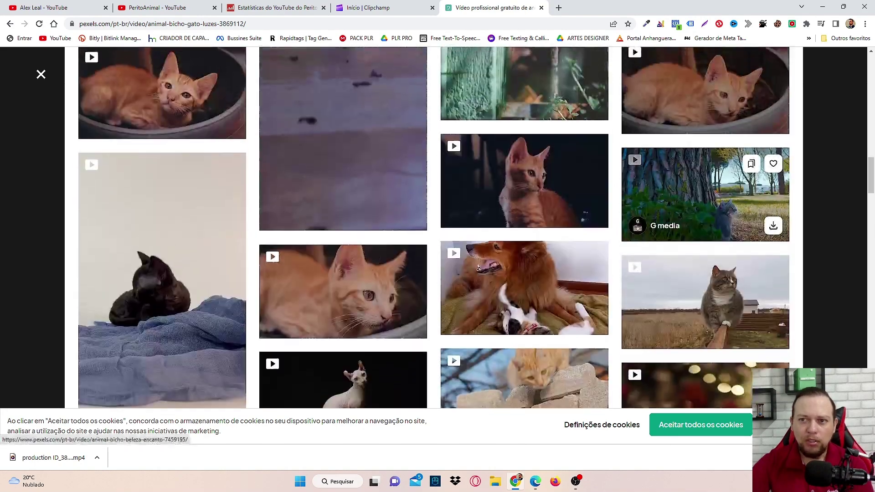
scroll(707, 210, up, 15)
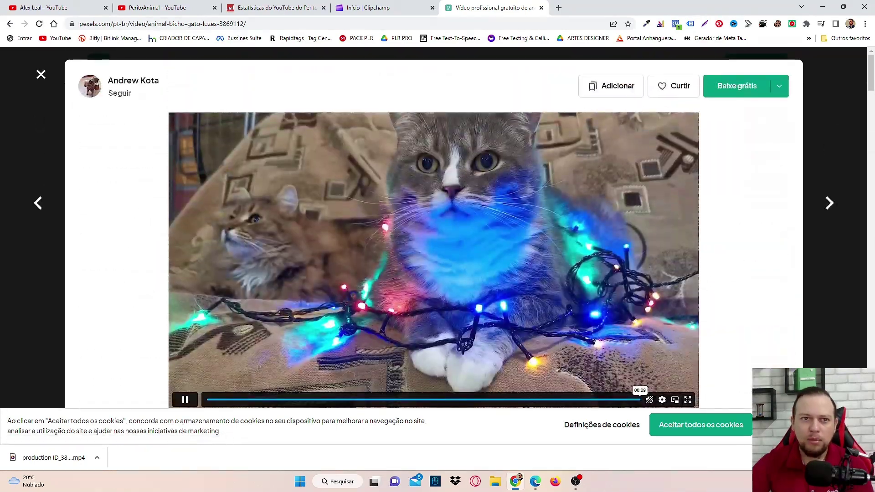
Return to the cat results, download the video of the orange kitten playing on a sofa in HD 1280×720, and close its page.
scroll(433, 246, up, 15)
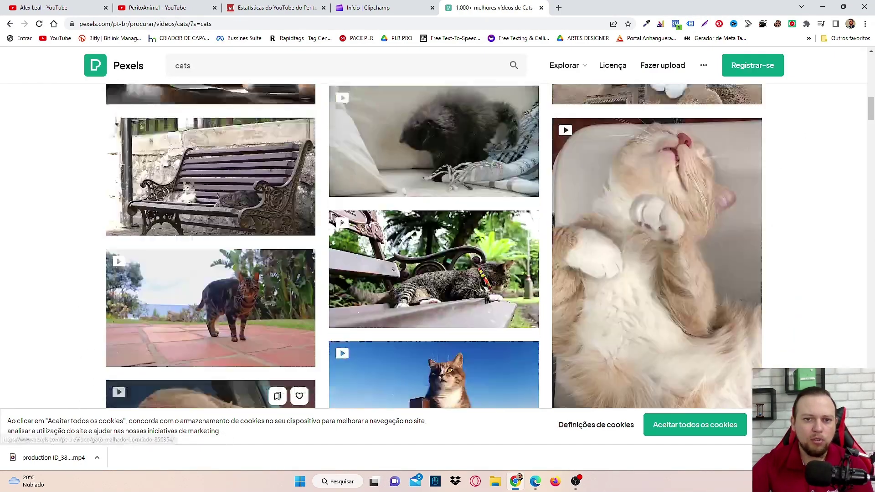
scroll(210, 325, up, 3)
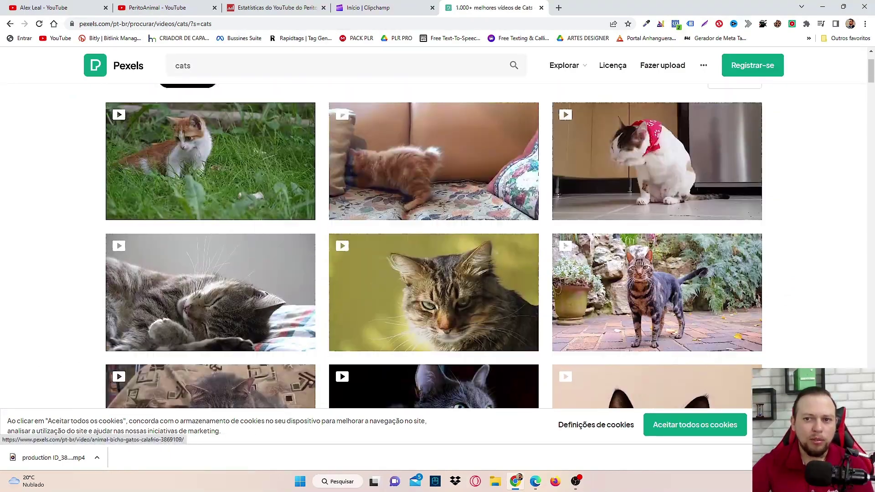
click(433, 201)
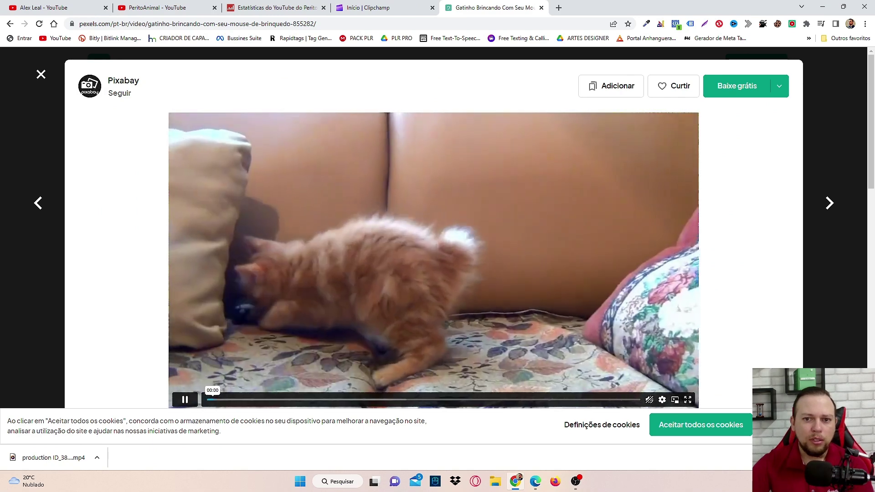
scroll(433, 205, down, 2)
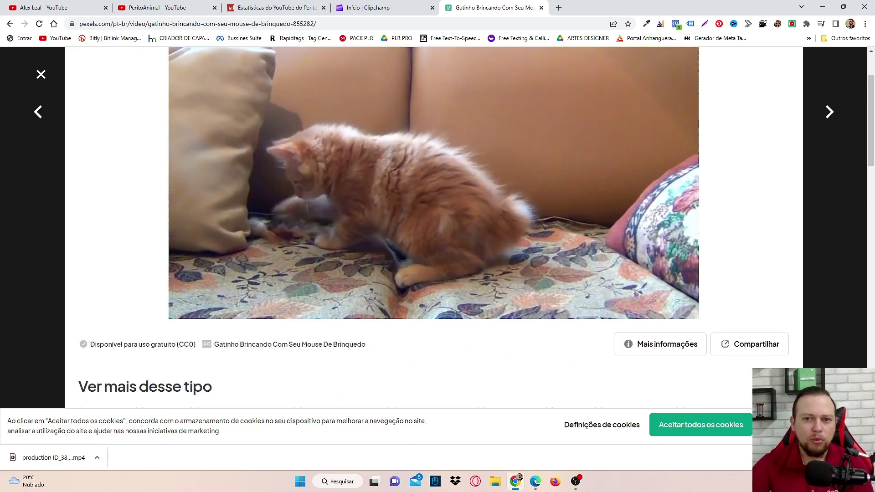
scroll(248, 309, up, 2)
click(780, 86)
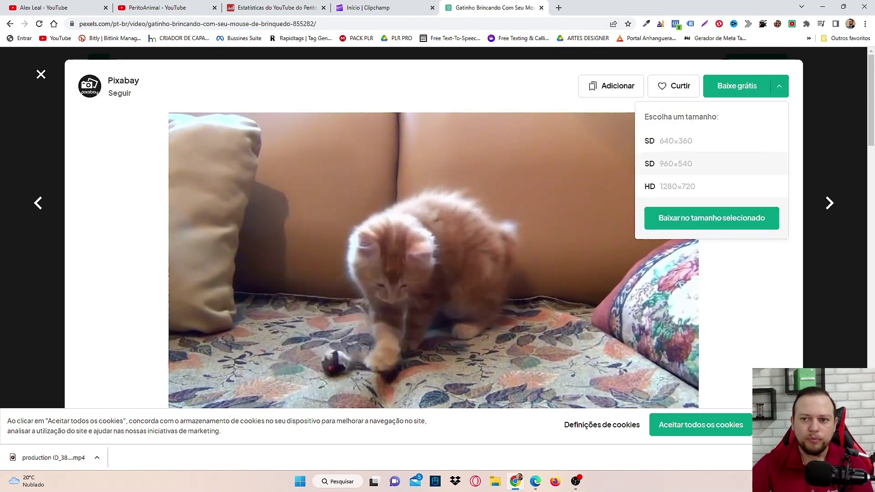
click(711, 218)
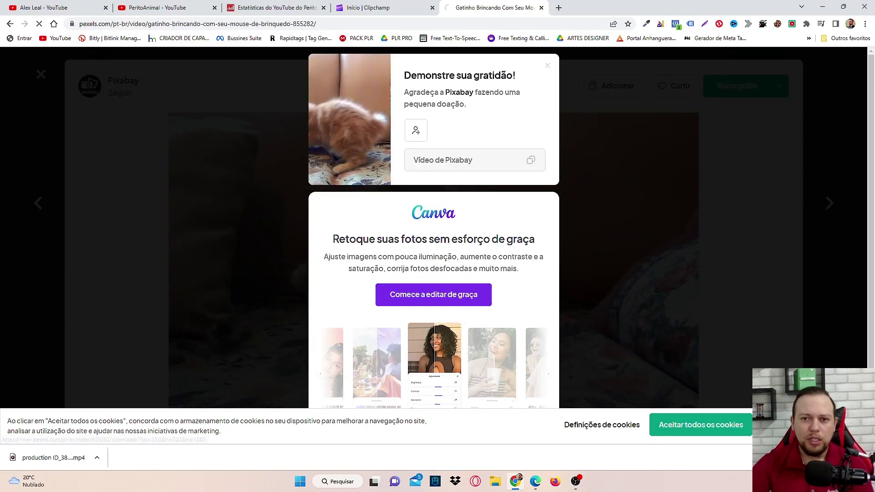
key(Escape)
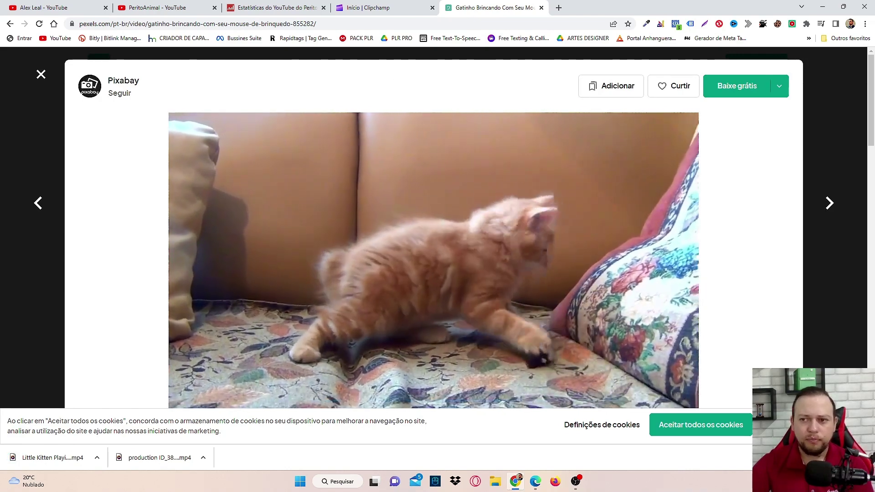
key(Escape)
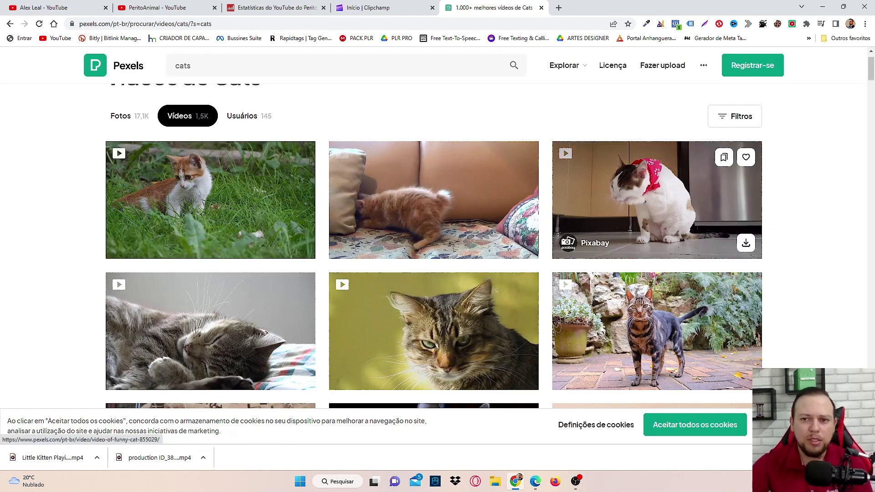
Find and open the video of the dark grey cat with a white chest resting on a carpet among the cat results.
scroll(434, 246, down, 7)
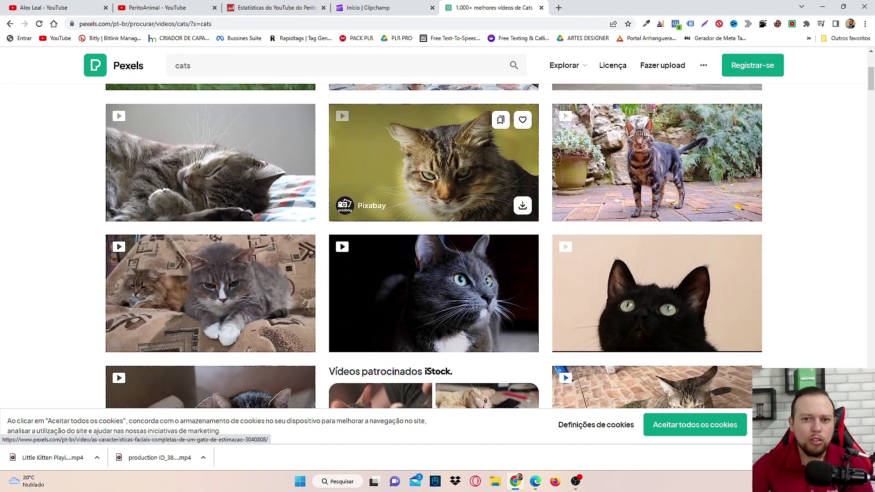
scroll(434, 246, down, 4)
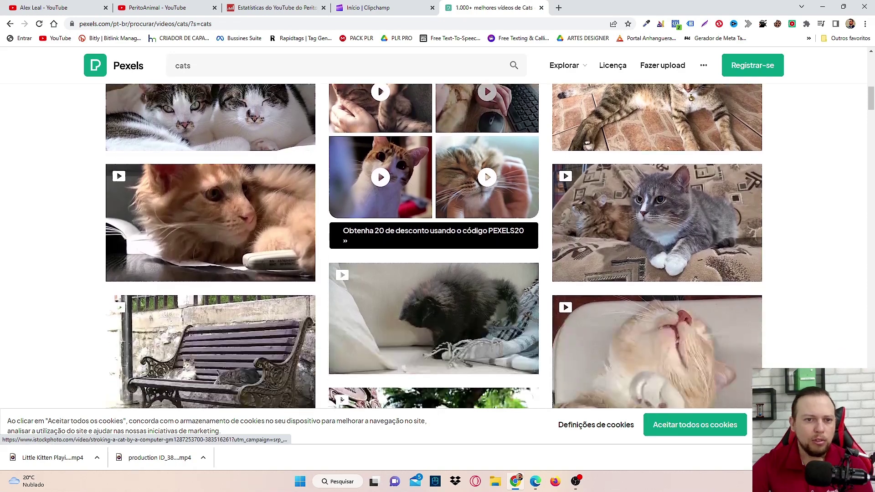
scroll(434, 246, down, 3)
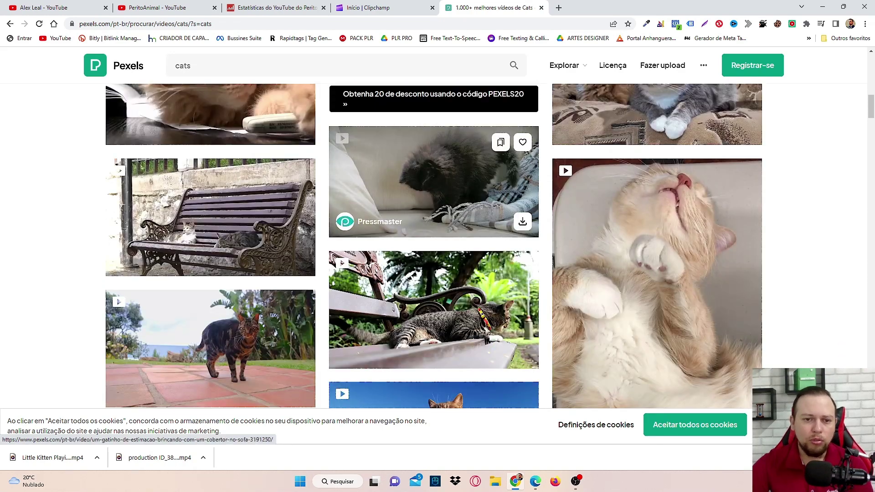
scroll(433, 182, down, 4)
mouse_move(383, 175)
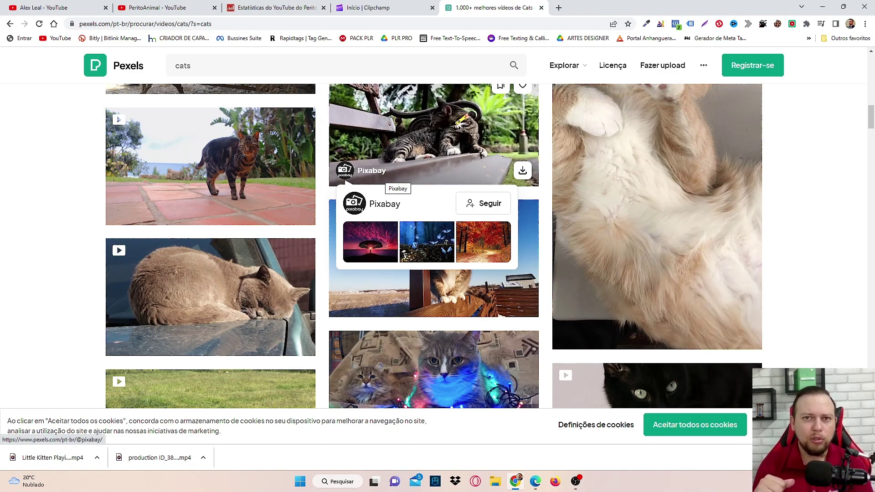
scroll(205, 246, down, 4)
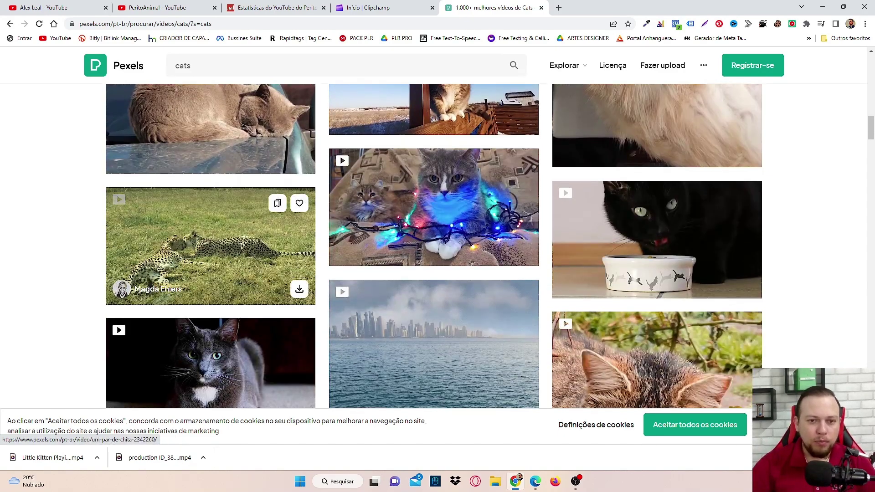
scroll(205, 198, down, 5)
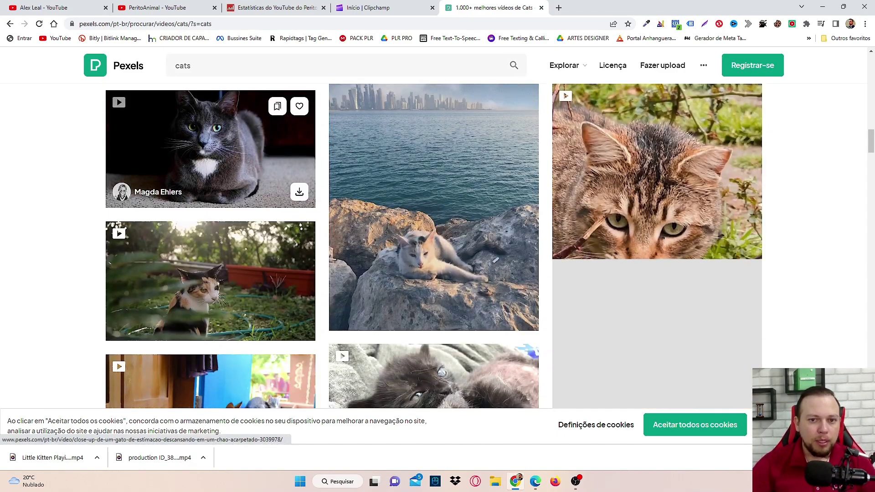
click(205, 164)
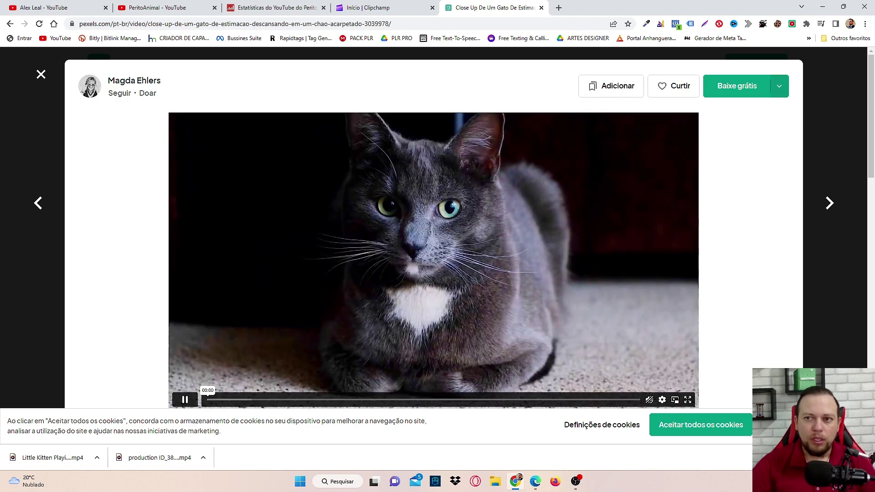
Download the video of the grey cat resting on the carpet in HD 1280×720.
click(779, 85)
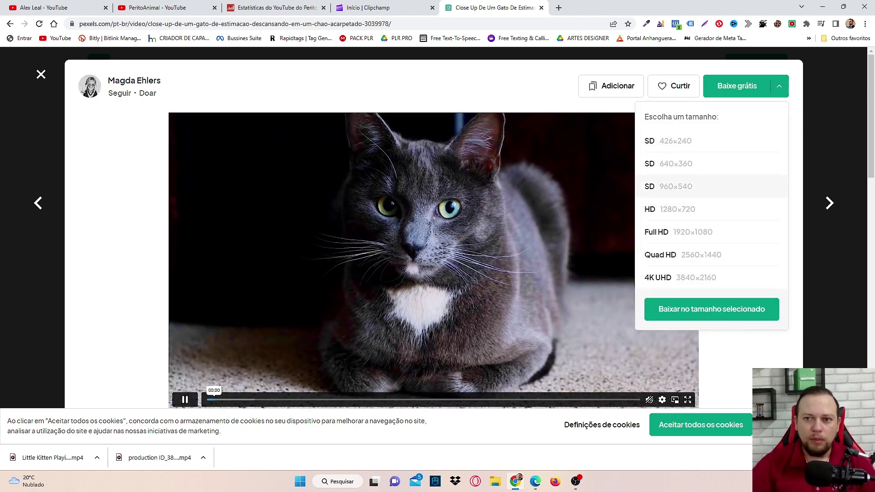
click(670, 209)
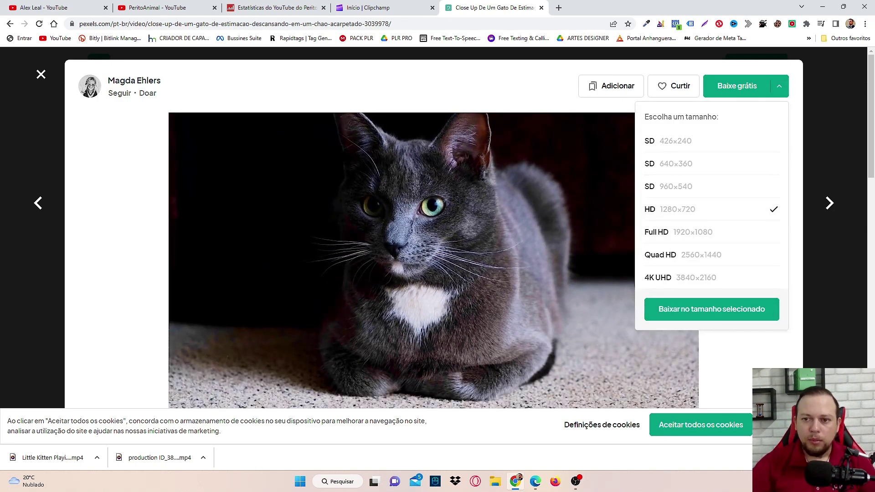
click(711, 309)
click(681, 291)
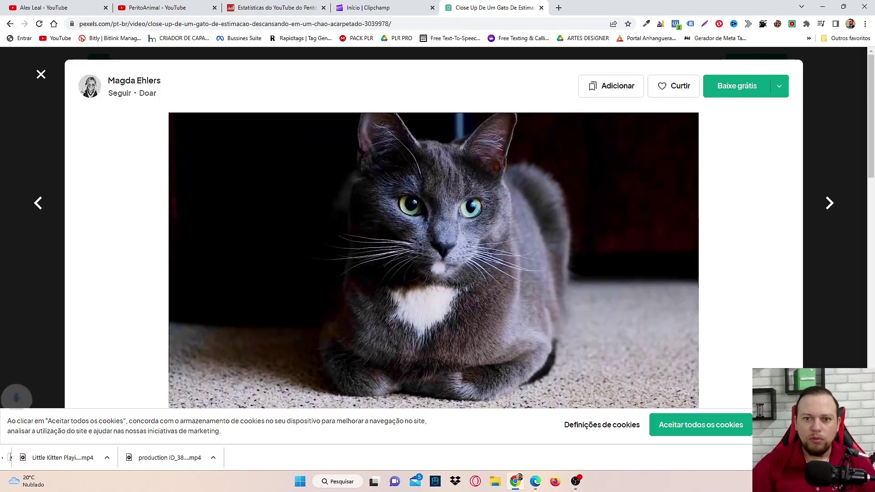
scroll(410, 215, down, 7)
scroll(437, 228, down, 4)
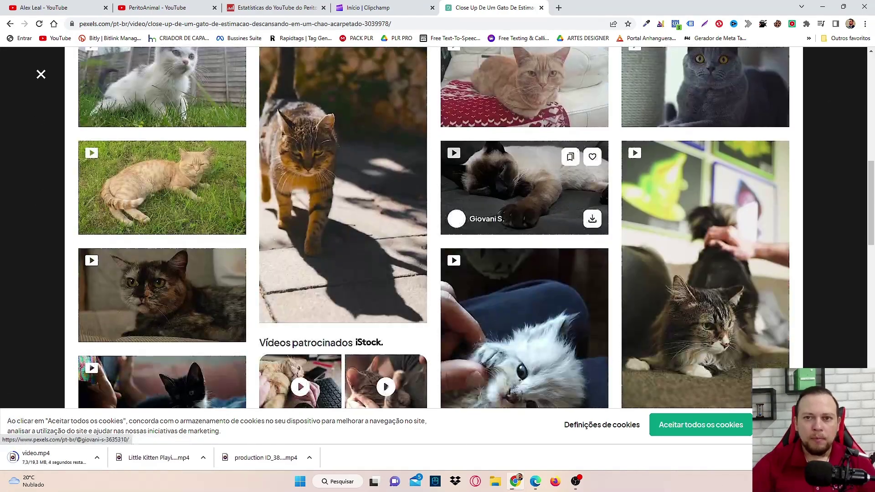
click(524, 82)
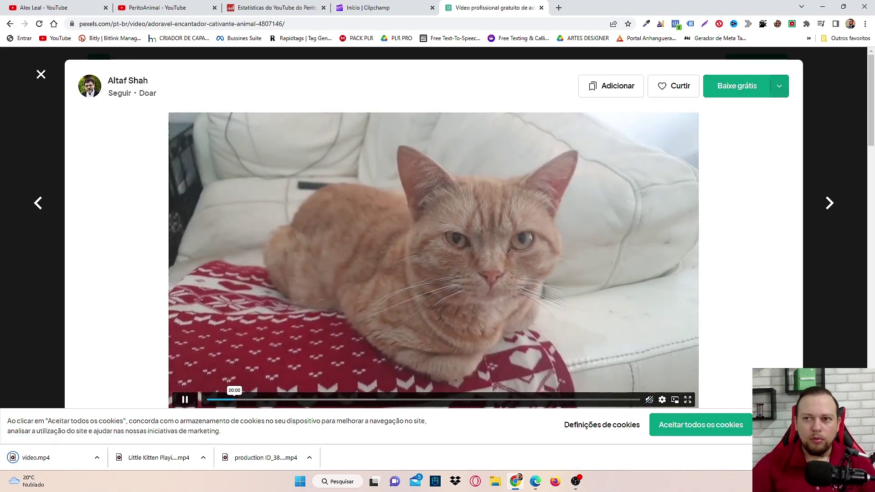
click(779, 86)
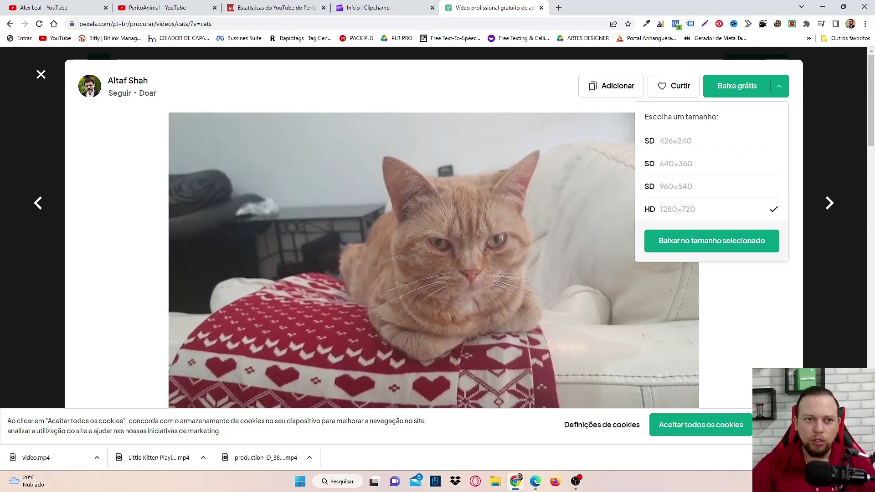
key(Escape)
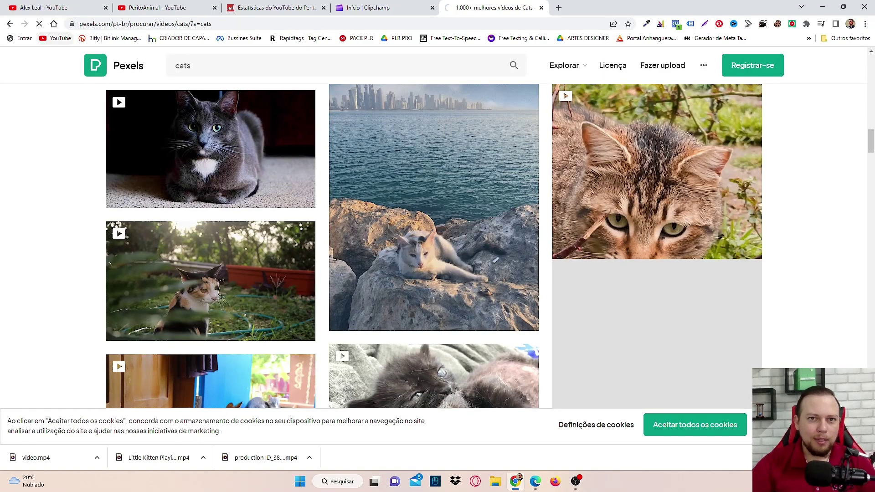
Download the video of the grey-and-white cat lying beside a brown cat on a patterned sofa in HD 1280×720, and close its page.
scroll(438, 265, down, 10)
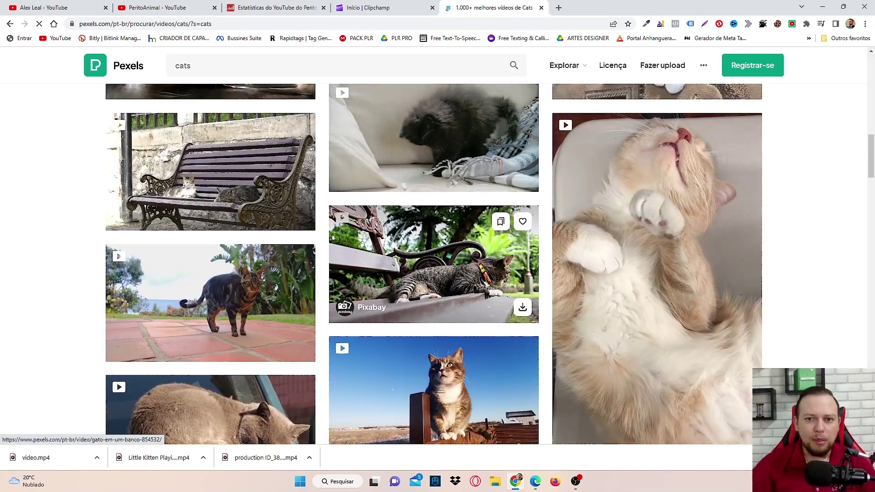
scroll(433, 264, up, 5)
click(656, 273)
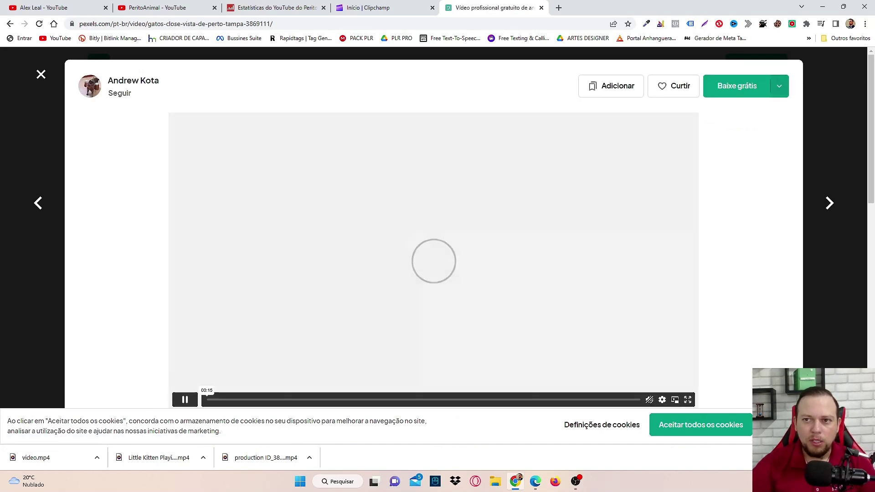
click(779, 86)
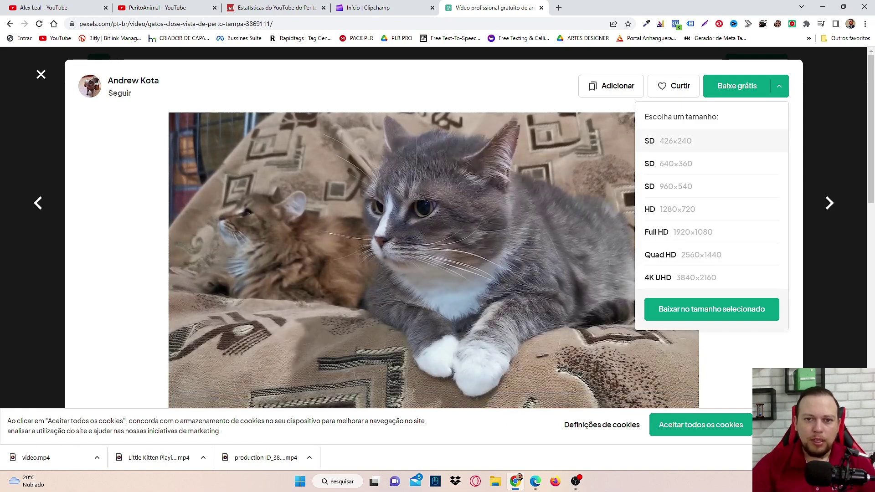
click(670, 209)
click(712, 309)
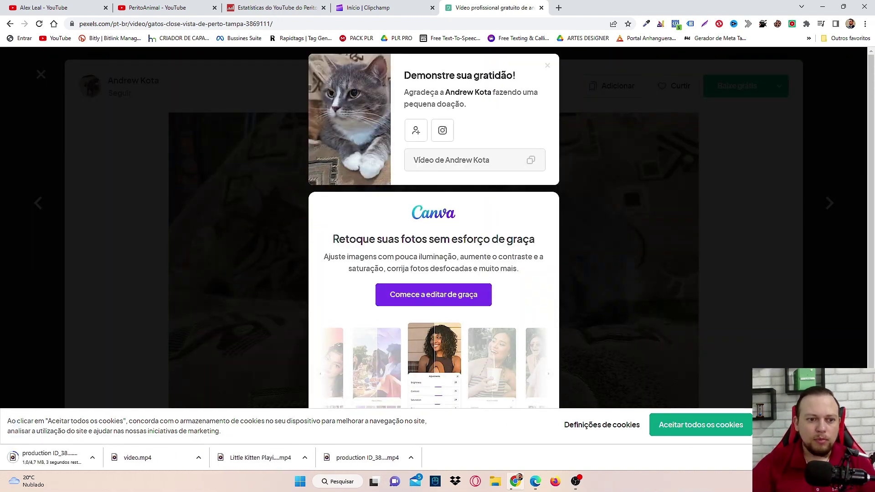
key(Escape)
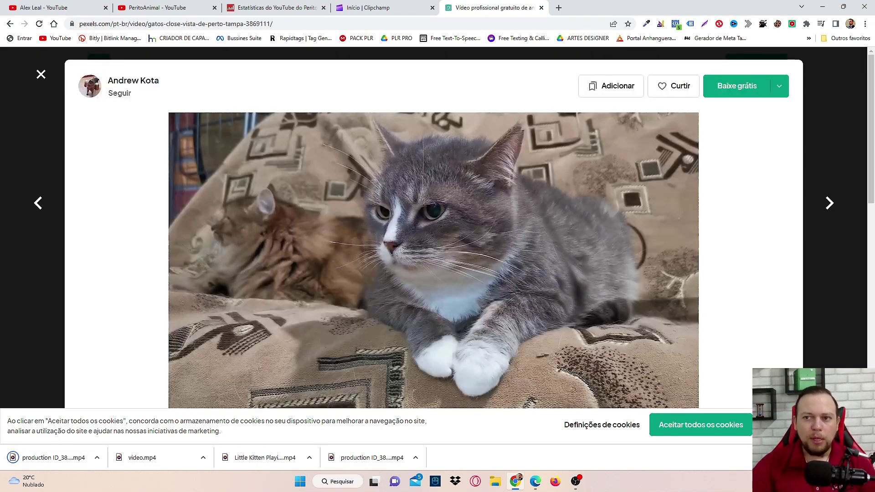
key(Escape)
Download the video of the black kitten playing with a blanket on a sofa in HD 1366×720, and close its page.
scroll(121, 171, down, 4)
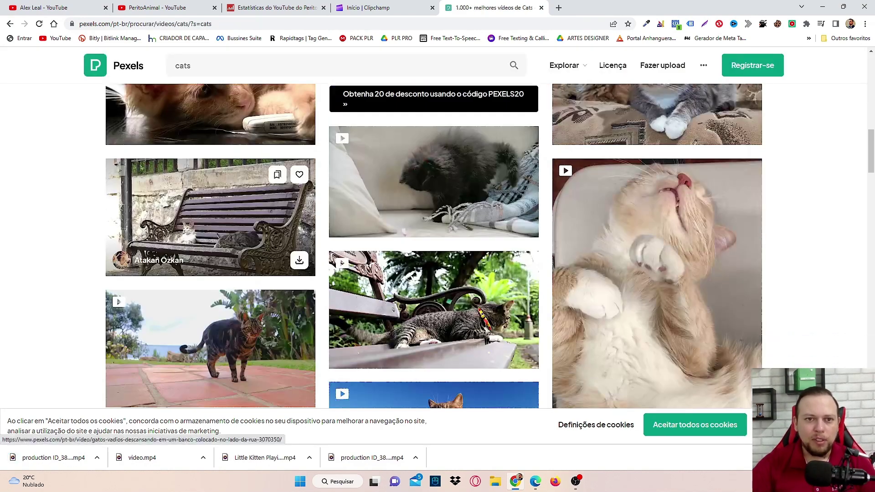
scroll(120, 170, up, 2)
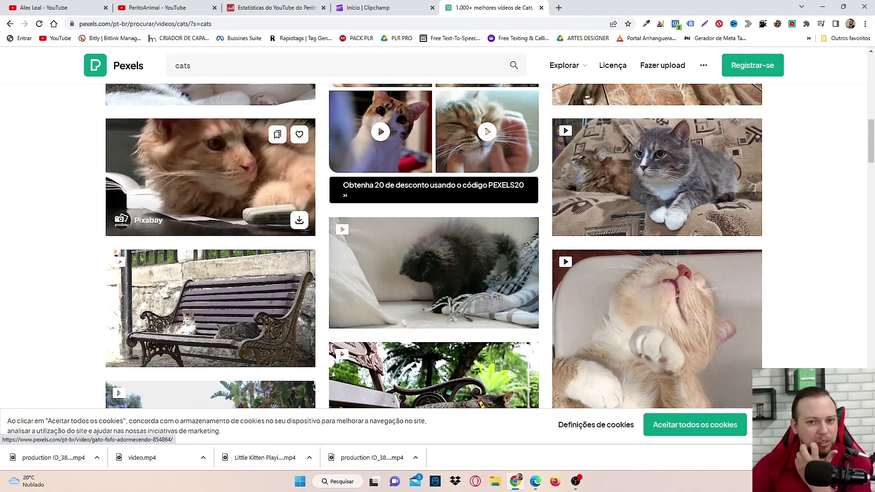
scroll(432, 182, down, 2)
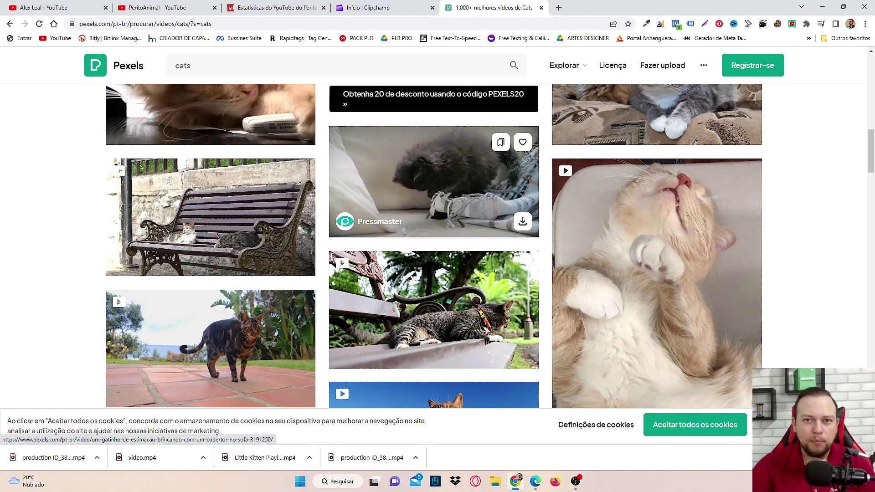
click(433, 182)
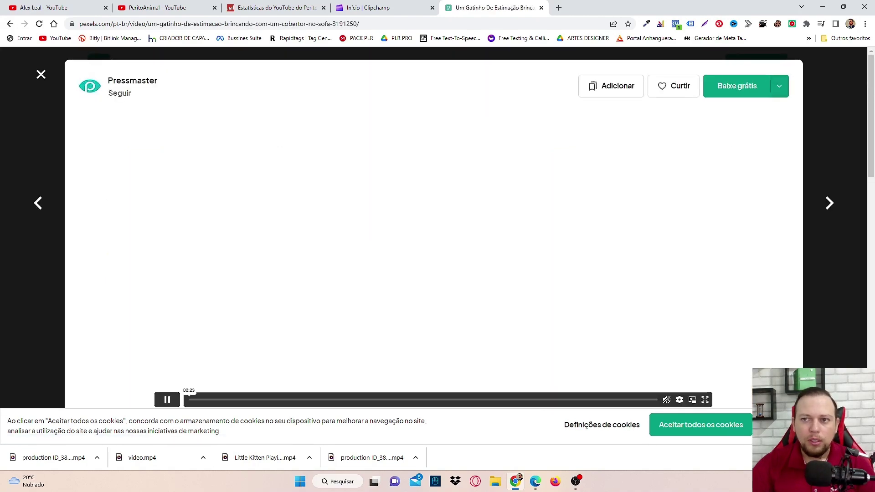
click(779, 85)
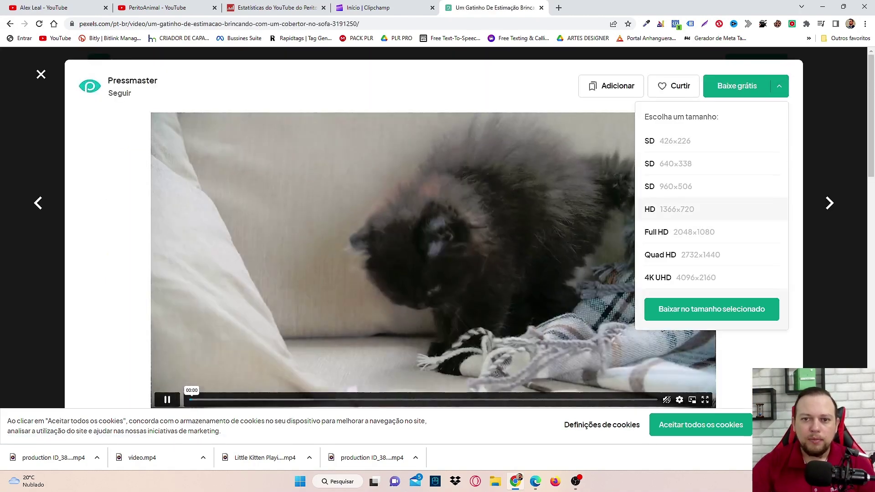
click(676, 210)
click(712, 309)
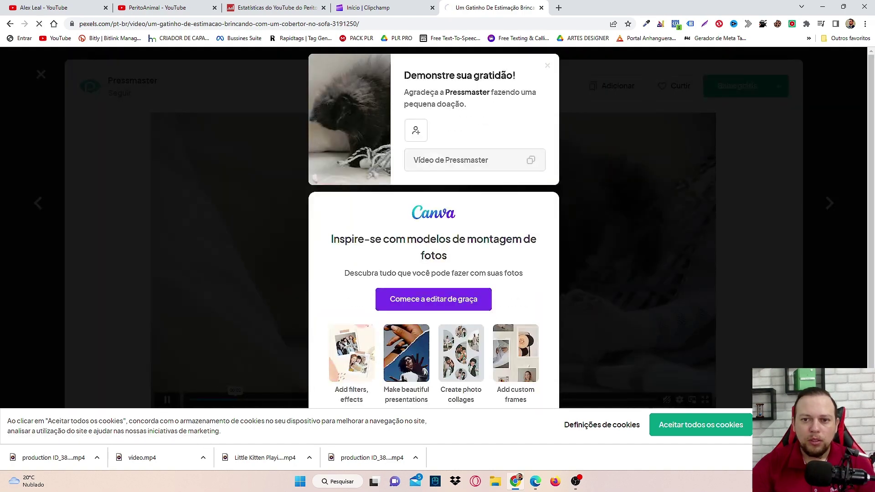
key(Escape)
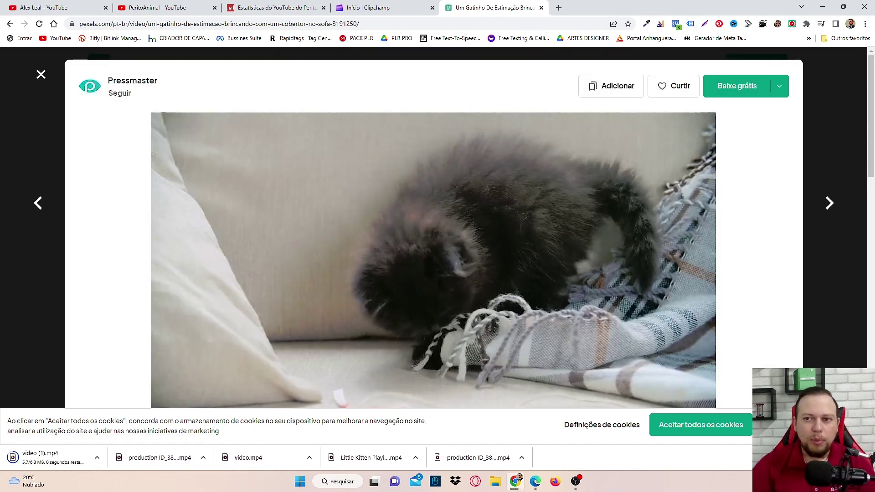
key(Escape)
Find the video of the black-and-white cat eating from a bowl farther down the cat results and download it in HD 1280×720.
scroll(136, 152, down, 10)
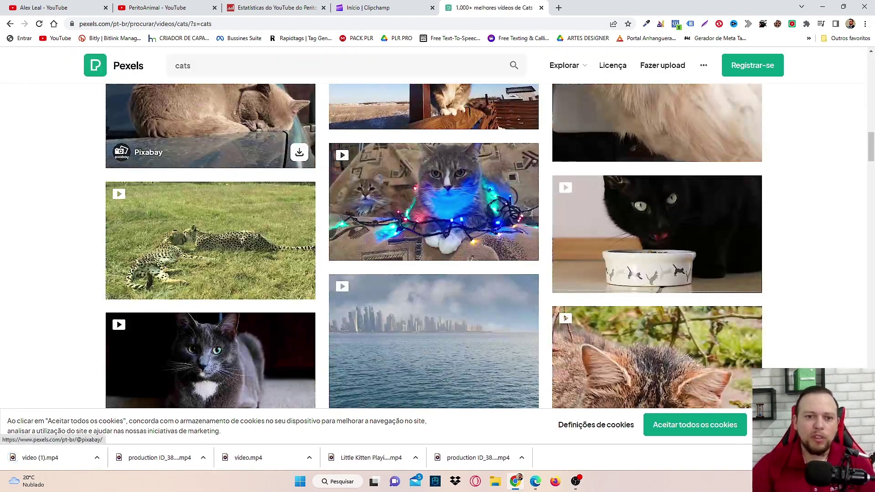
scroll(136, 152, down, 2)
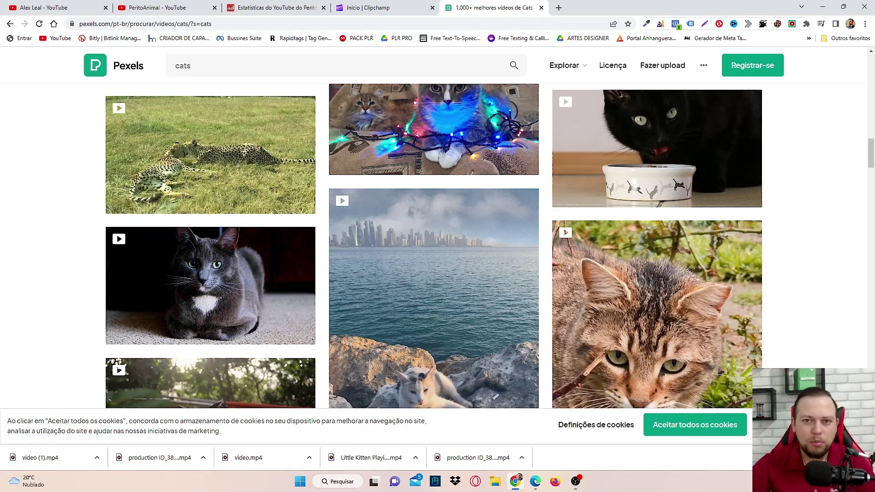
scroll(433, 246, down, 10)
scroll(433, 210, down, 5)
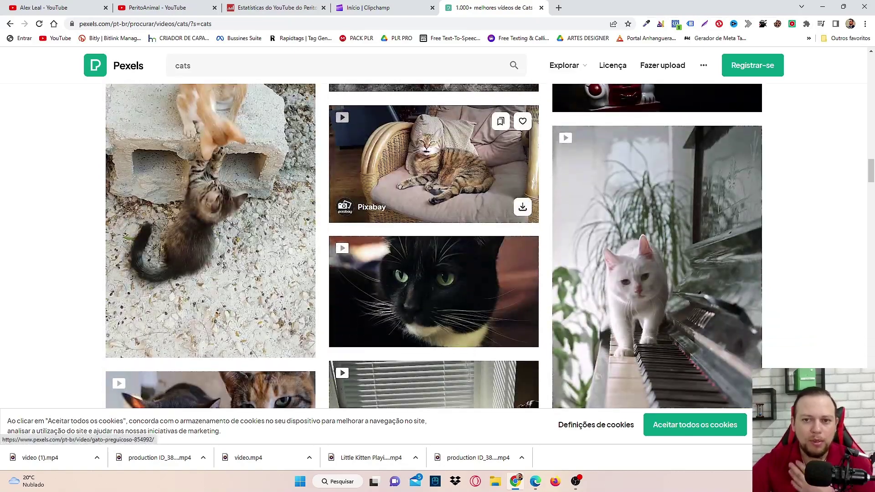
scroll(433, 246, down, 10)
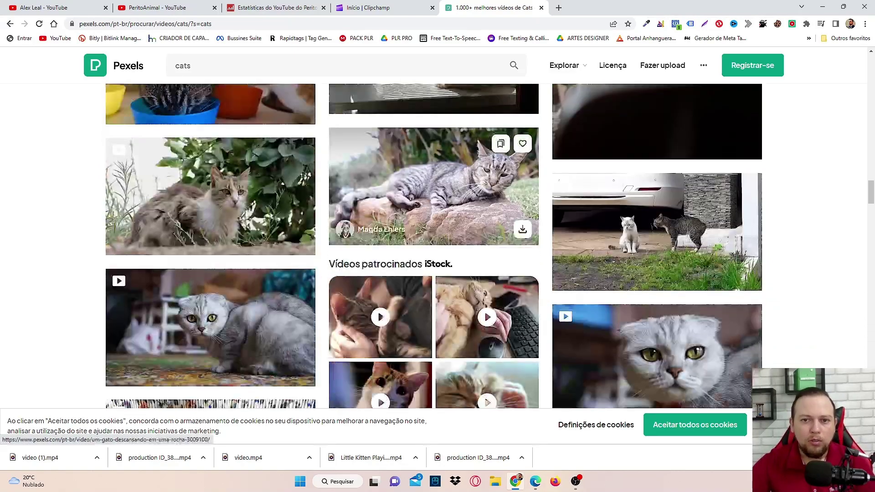
scroll(433, 246, down, 10)
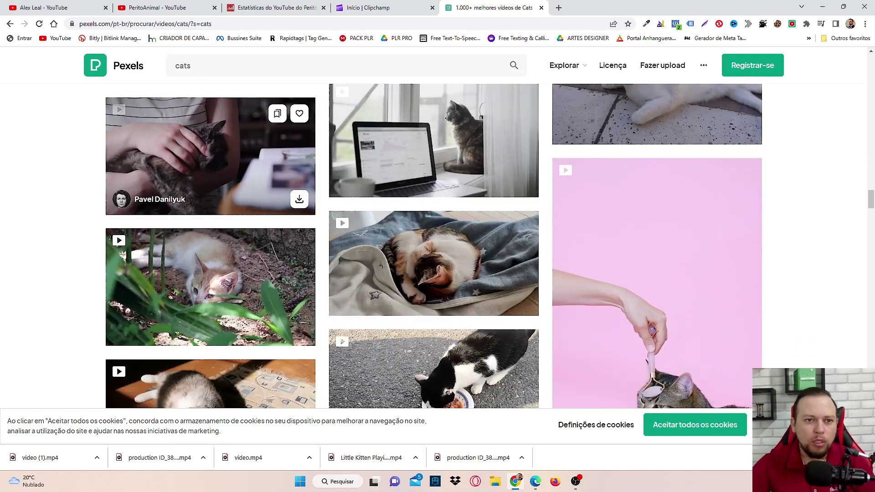
scroll(433, 246, down, 3)
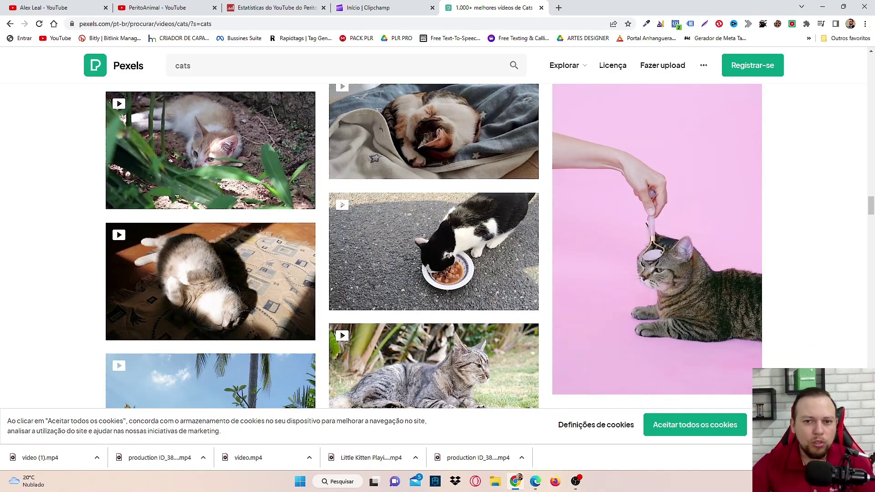
click(433, 251)
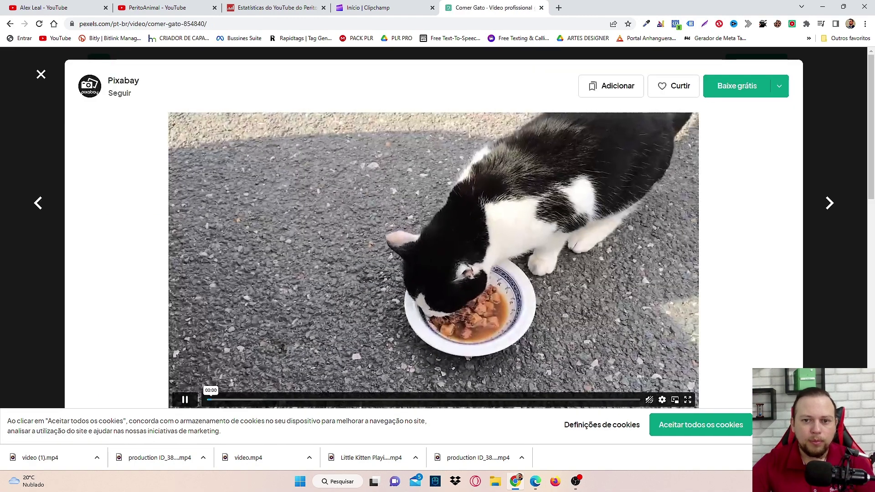
click(779, 86)
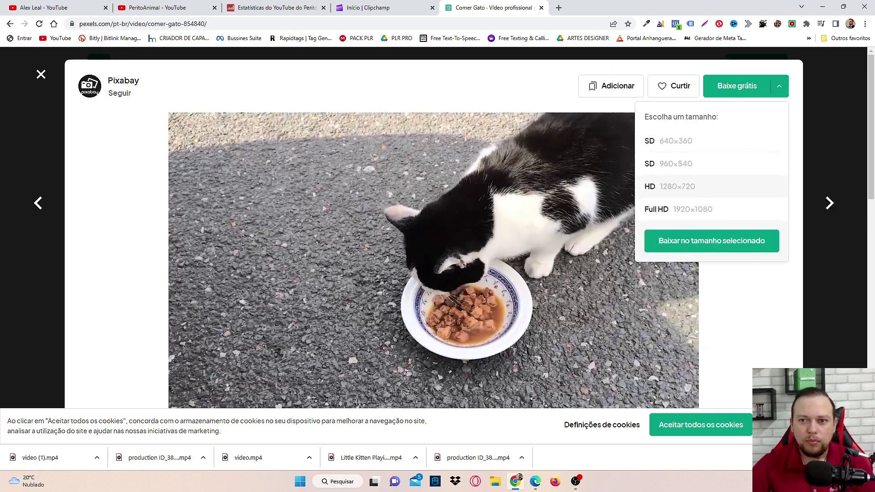
click(712, 241)
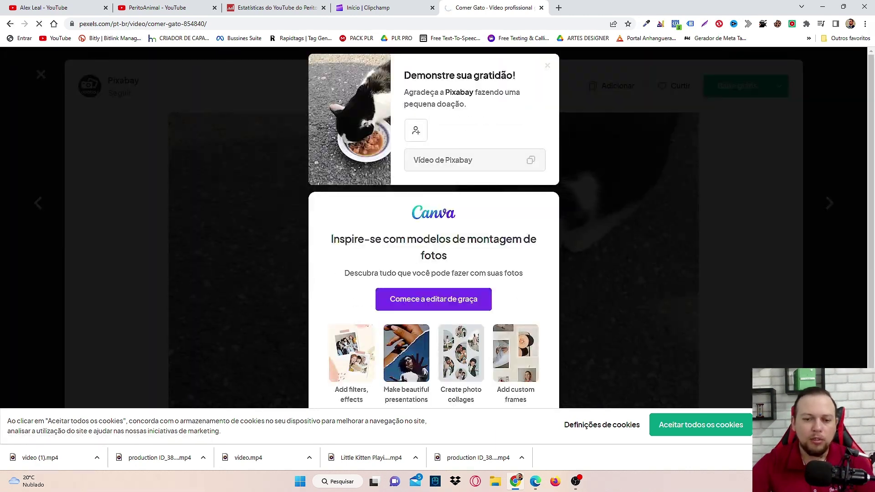
Switch to the Clipchamp project, enlarge the preview area, and import the six downloaded cat videos from the Downloads folder.
click(401, 7)
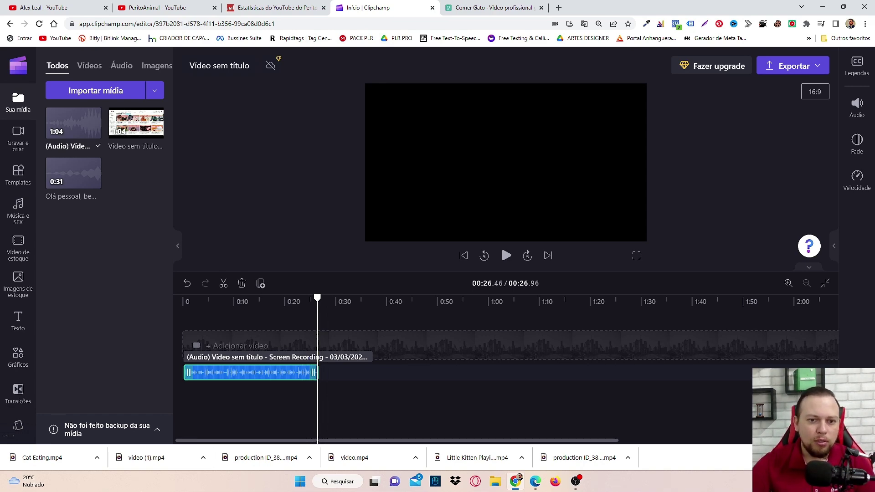
drag(506, 271, 505, 327)
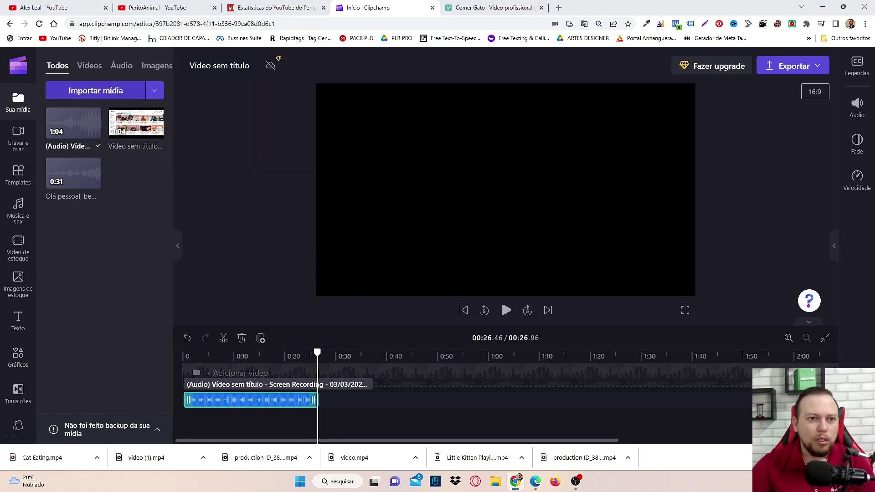
click(122, 90)
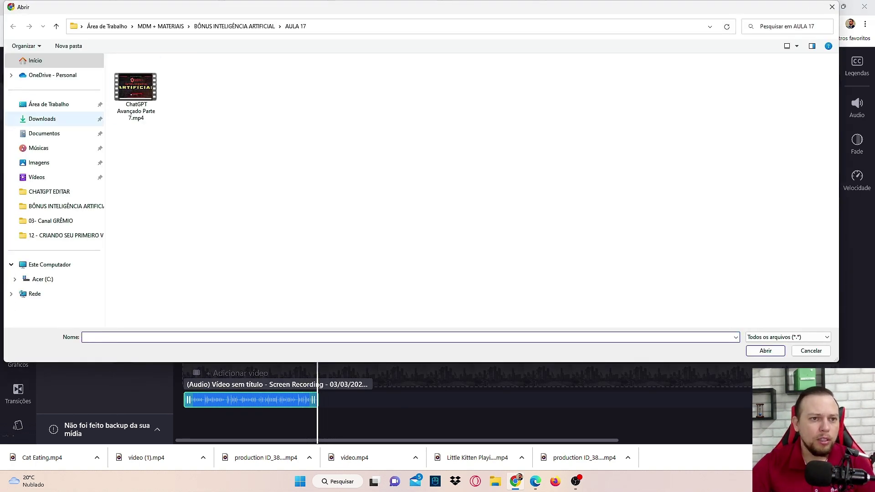
click(42, 118)
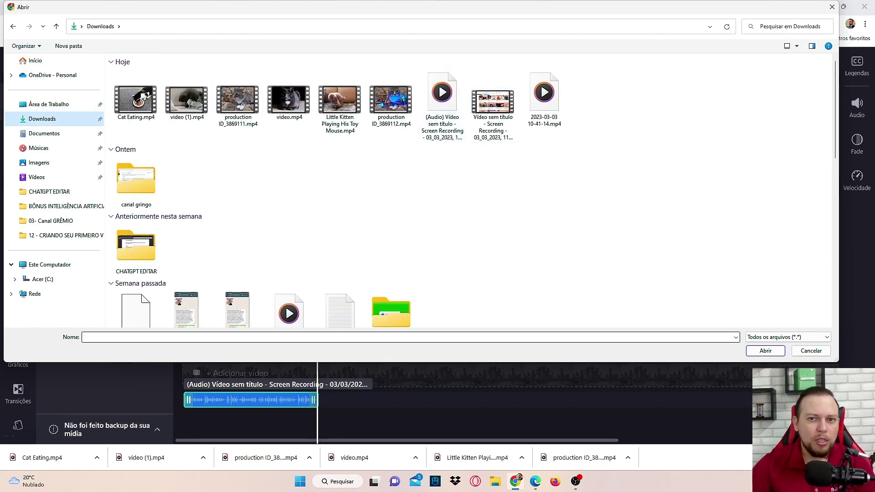
drag(108, 90, 415, 106)
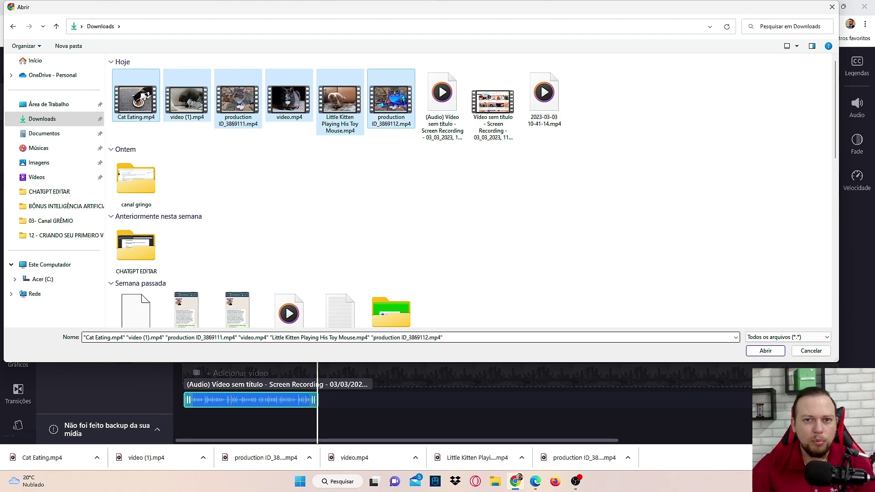
key(Return)
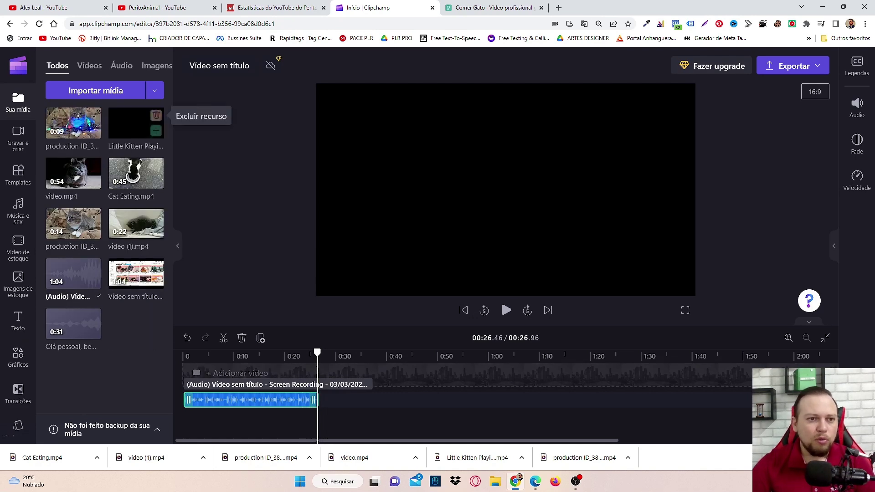
Place video.mp4, production ID_3869112.mp4, Little Kitten Playing His Toy Mouse.mp4 and production ID_3869111.mp4 in sequence above the narration, shortening each clip.
mouse_move(73, 123)
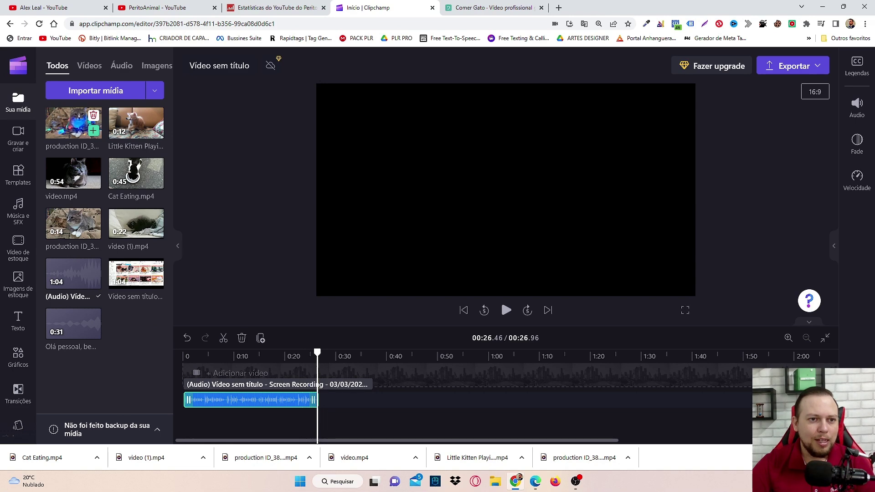
drag(73, 173, 210, 377)
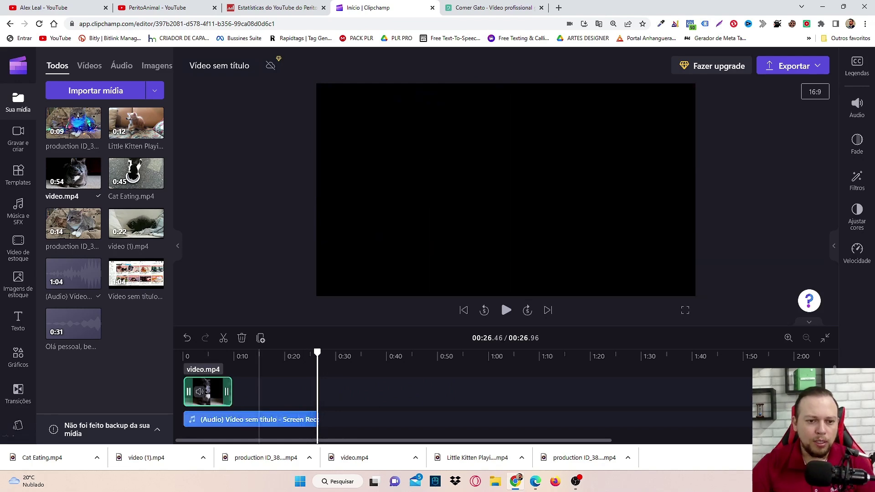
drag(73, 124, 257, 392)
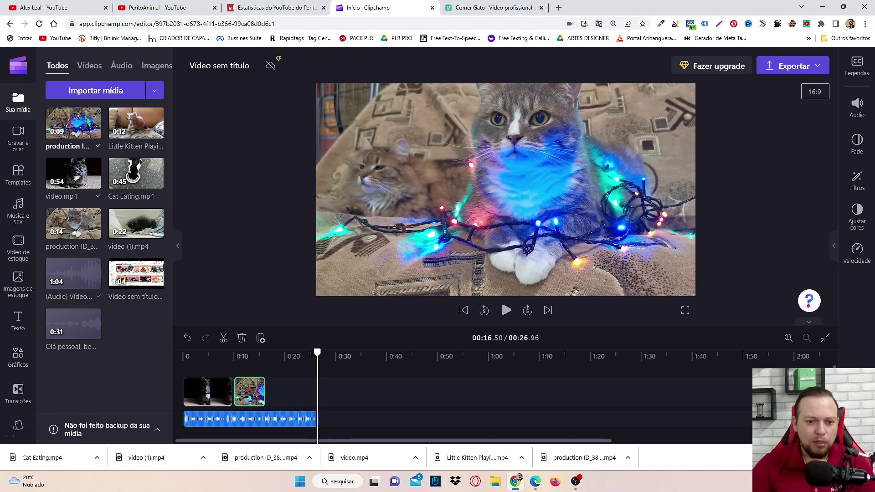
drag(135, 123, 290, 392)
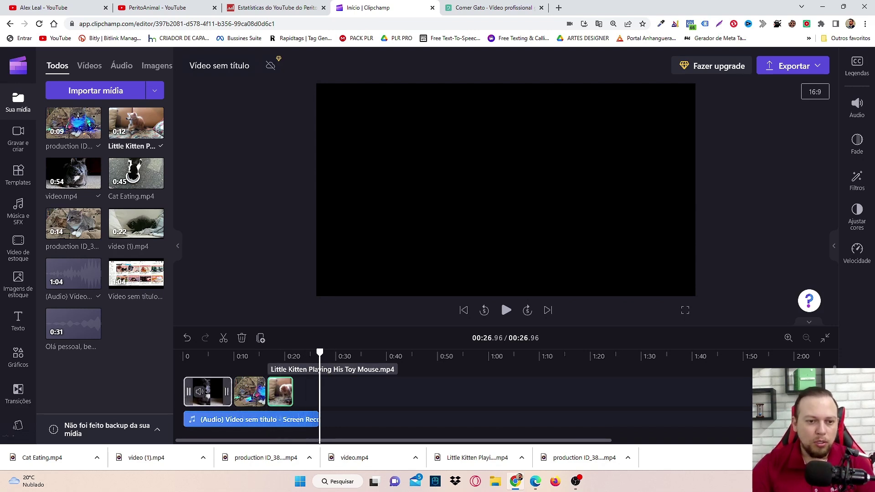
mouse_move(136, 176)
drag(73, 223, 320, 391)
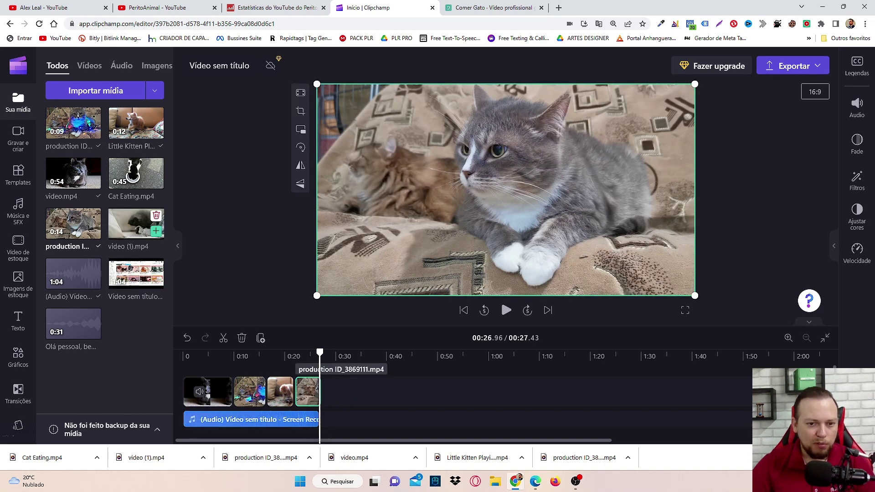
Append Cat Eating.mp4 trimmed to about 4 seconds, followed by video (1).mp4, at the end of the video track.
mouse_move(136, 173)
drag(136, 173, 328, 391)
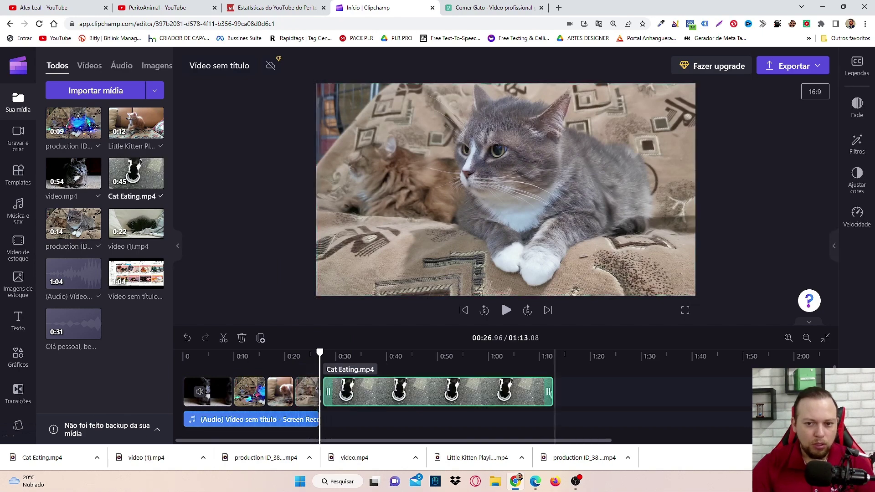
drag(550, 393, 338, 392)
mouse_move(136, 223)
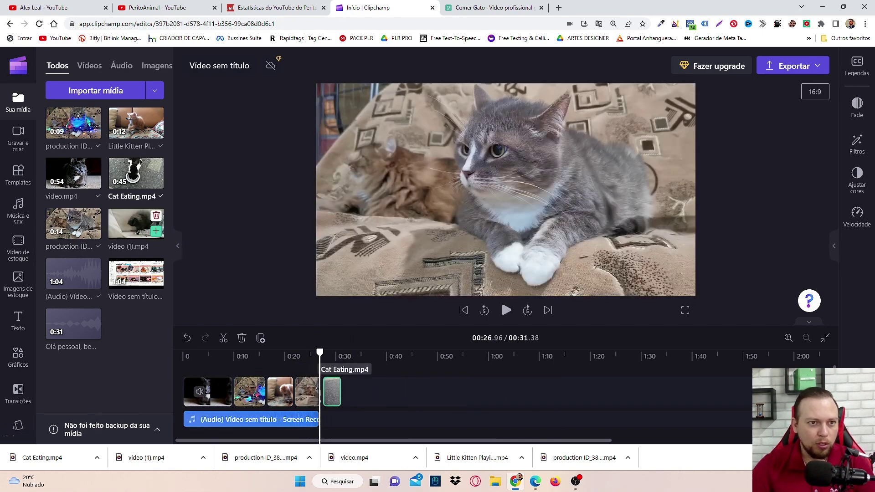
drag(137, 223, 356, 391)
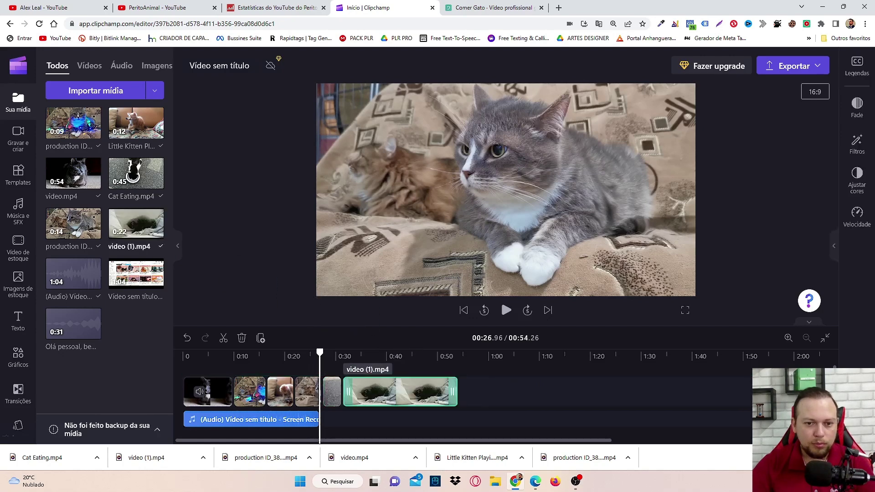
Shorten the cat clips and close the gaps between them so the video track ends together with the narration.
mouse_move(227, 391)
mouse_down()
mouse_move(206, 391)
mouse_move(263, 391)
mouse_move(246, 391)
mouse_up()
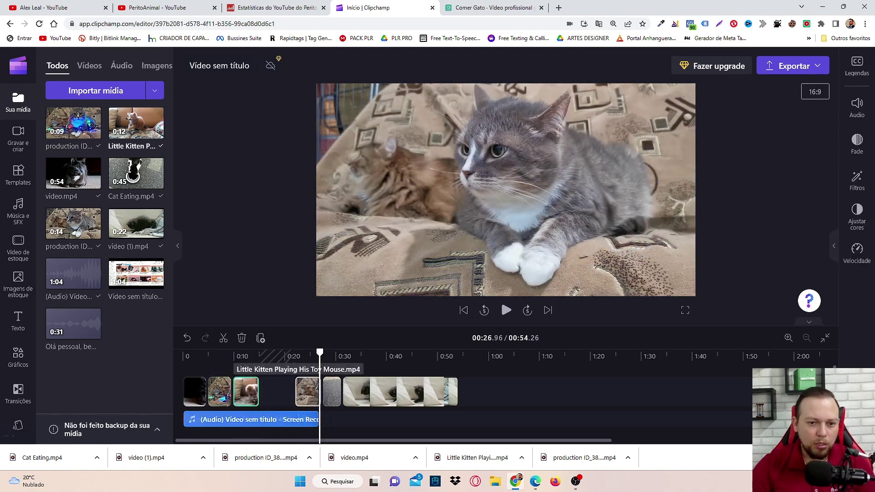
drag(308, 391, 273, 391)
drag(331, 391, 298, 391)
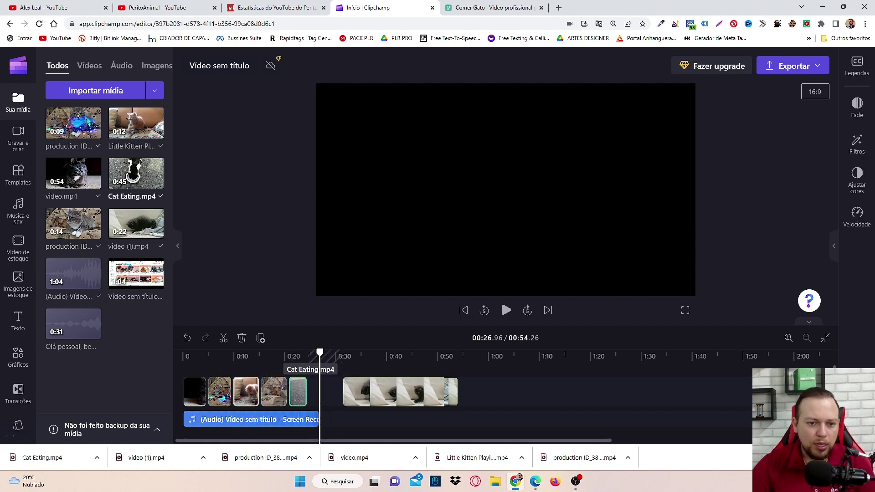
mouse_move(258, 391)
mouse_down()
mouse_move(225, 391)
mouse_move(292, 391)
mouse_move(272, 391)
mouse_up()
click(219, 391)
click(236, 391)
drag(365, 391, 318, 391)
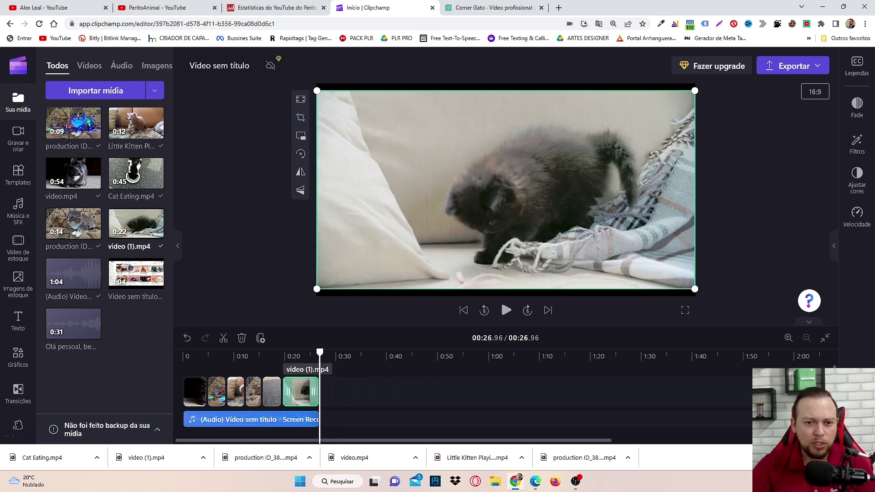
Scrub through the assembled cat clips and make the final black kitten clip fill the frame.
drag(319, 352, 192, 352)
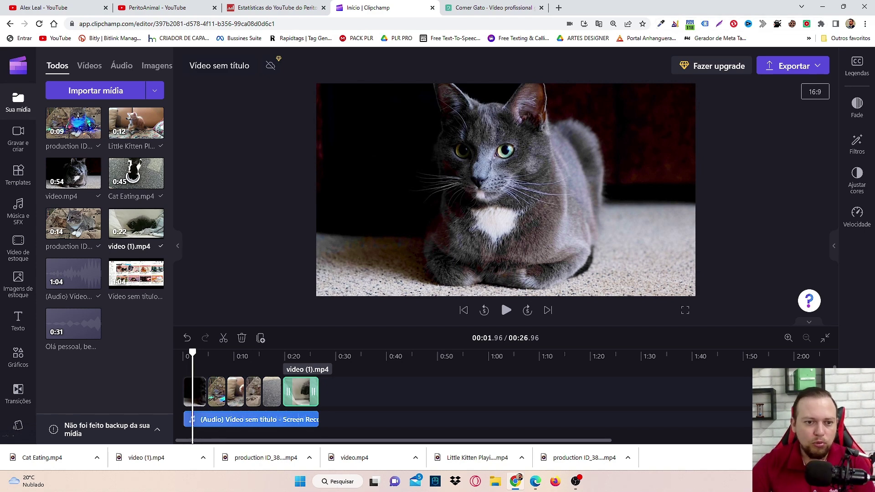
drag(193, 351, 296, 352)
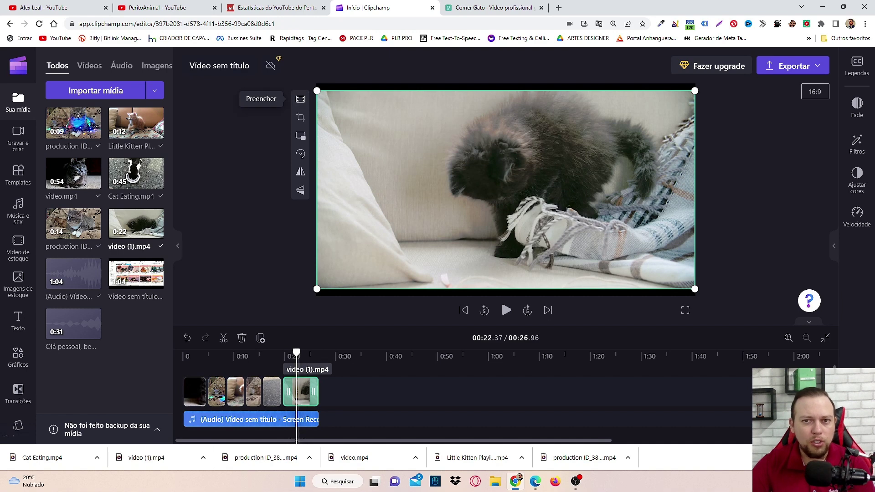
click(300, 99)
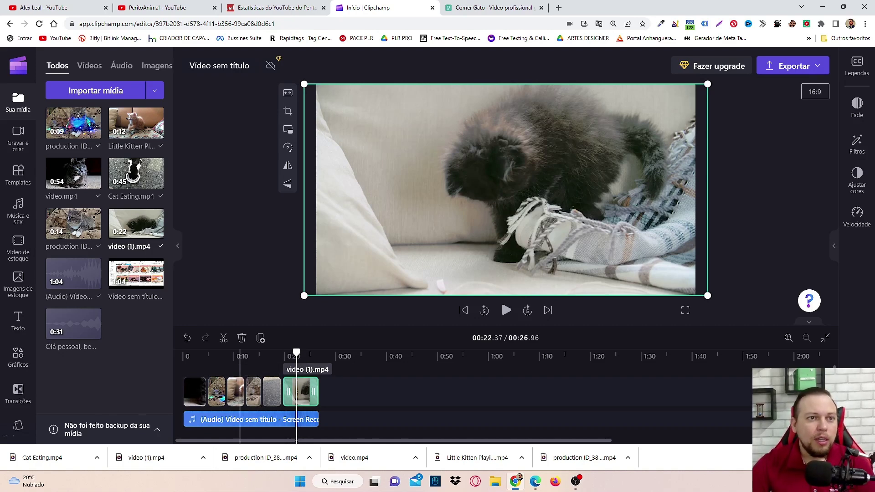
Switch to the YouTube channel, go into YouTube Studio and open its audio library.
key(ctrl+1)
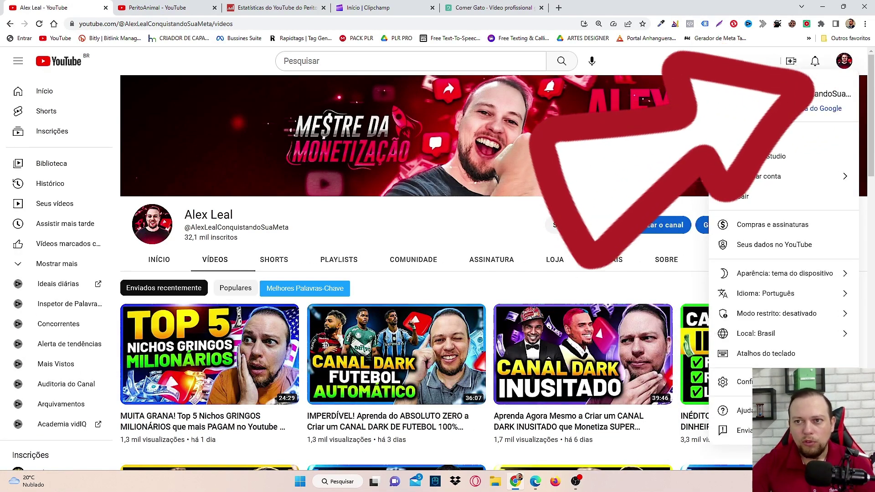
click(760, 155)
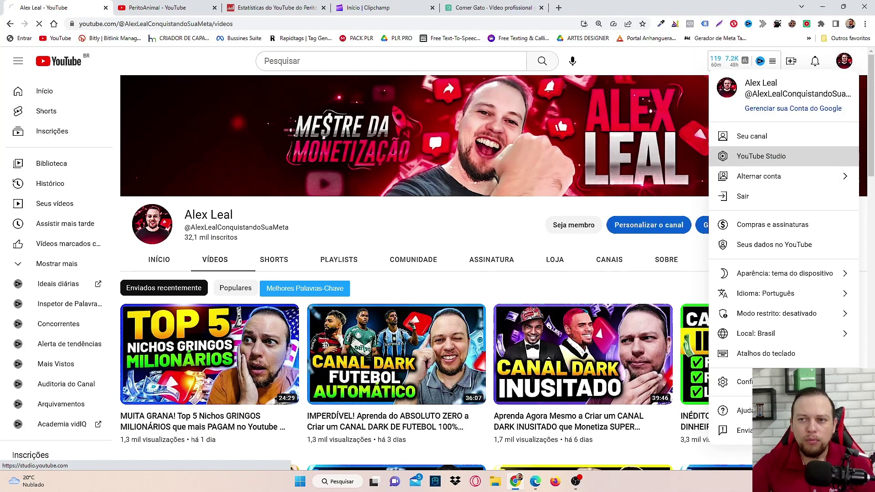
click(761, 156)
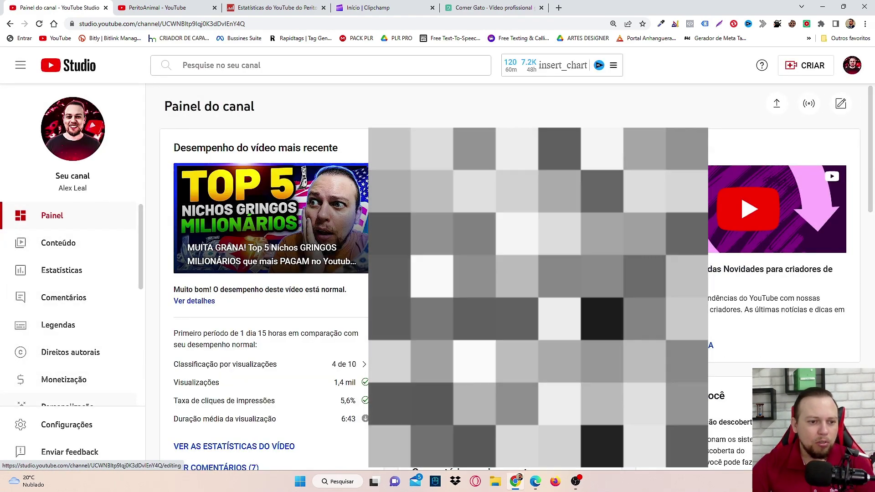
scroll(73, 297, down, 1)
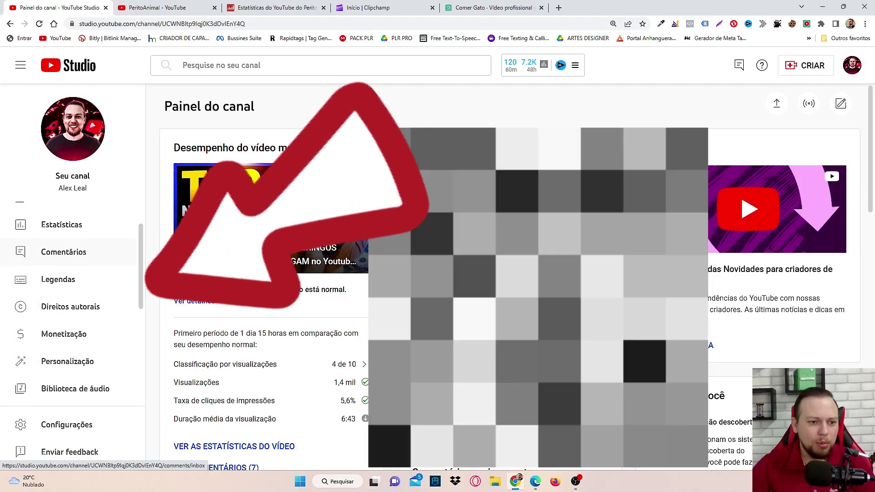
scroll(68, 252, down, 2)
click(75, 297)
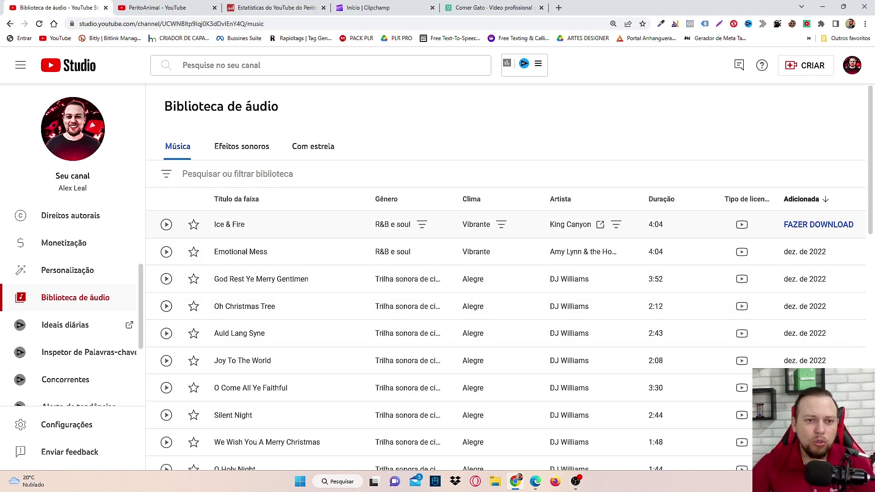
Find The Trapezist by Quincas Moreira in the music list, preview it briefly and download it.
scroll(506, 300, down, 10)
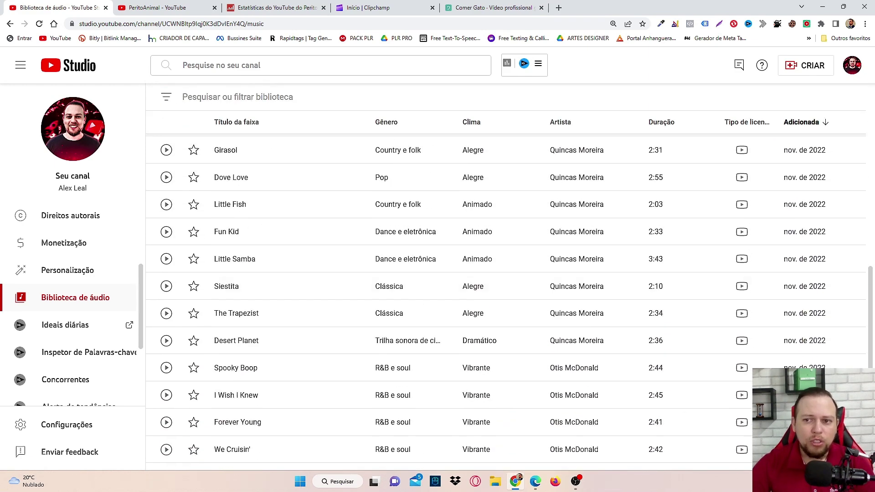
scroll(506, 296, down, 2)
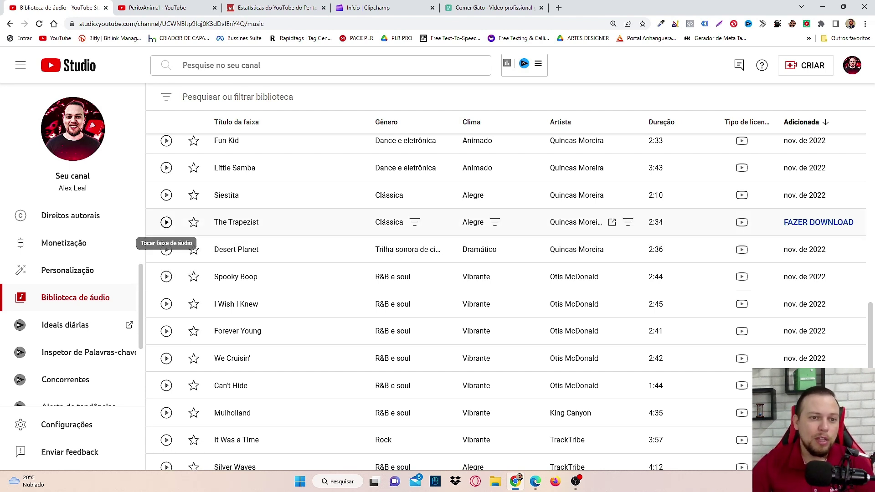
click(167, 222)
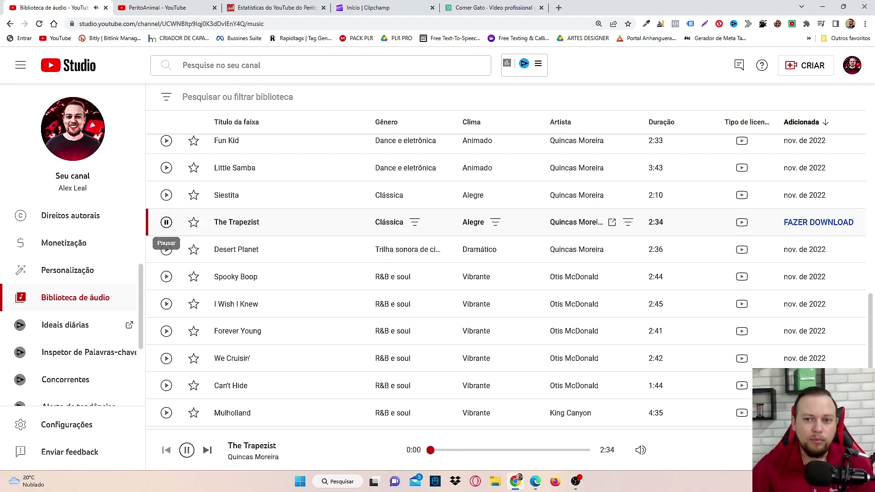
click(166, 223)
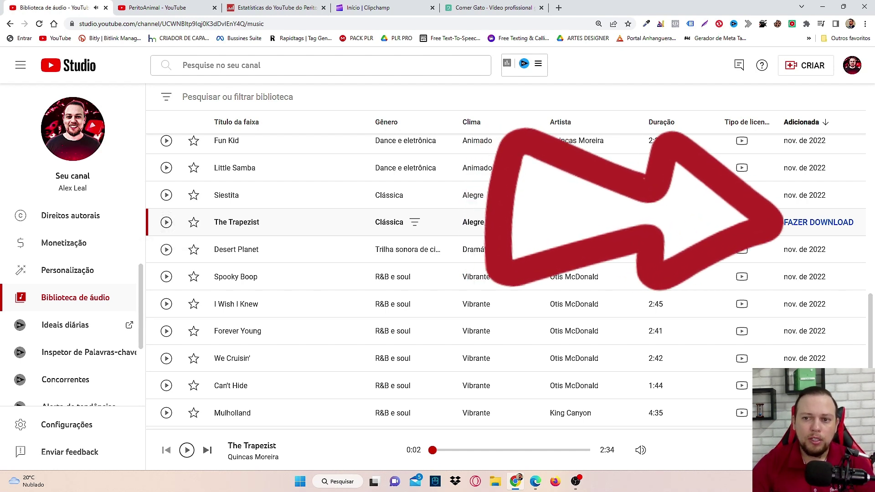
click(818, 222)
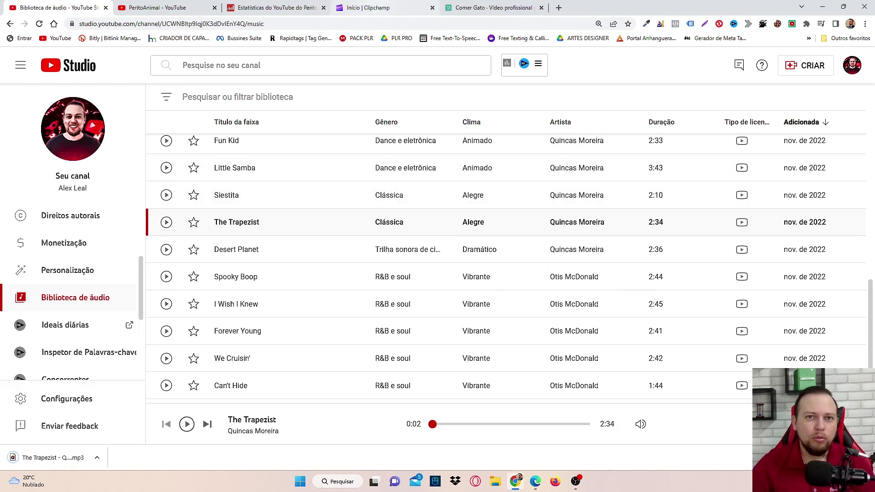
Import The Trapezist - Quincas Moreira.mp3 into the Clipchamp project and place it on the timeline below the narration.
click(382, 8)
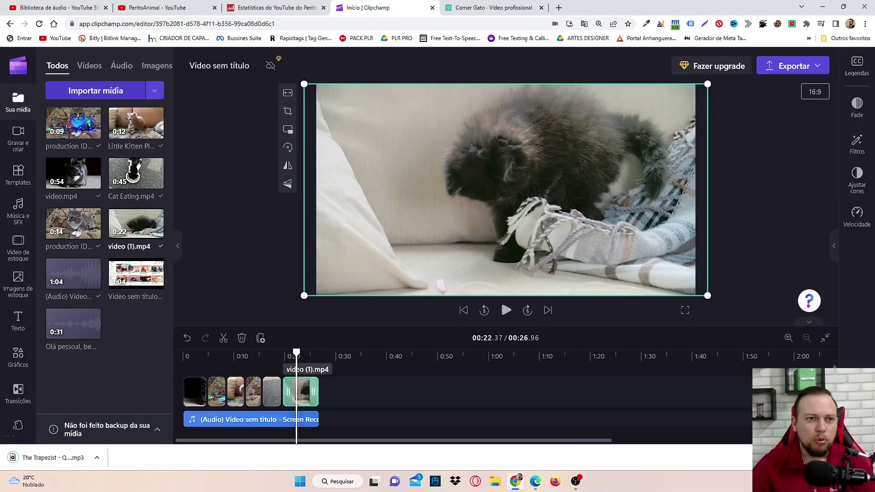
click(95, 91)
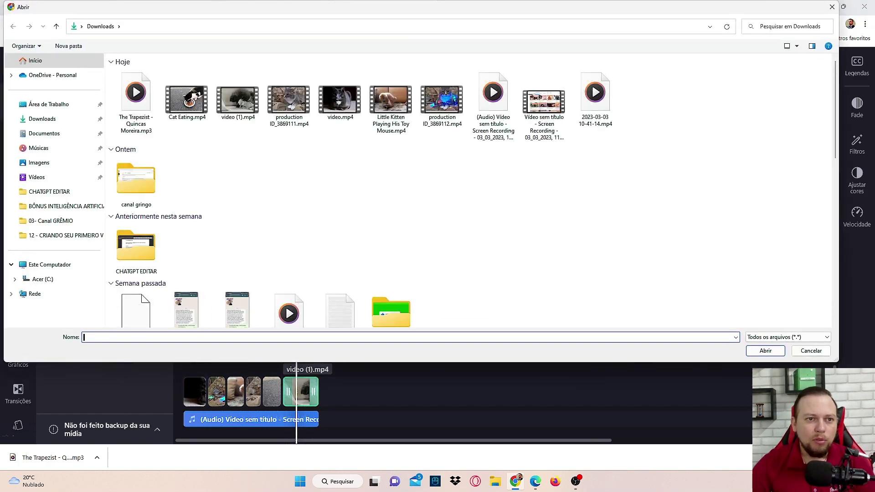
click(136, 101)
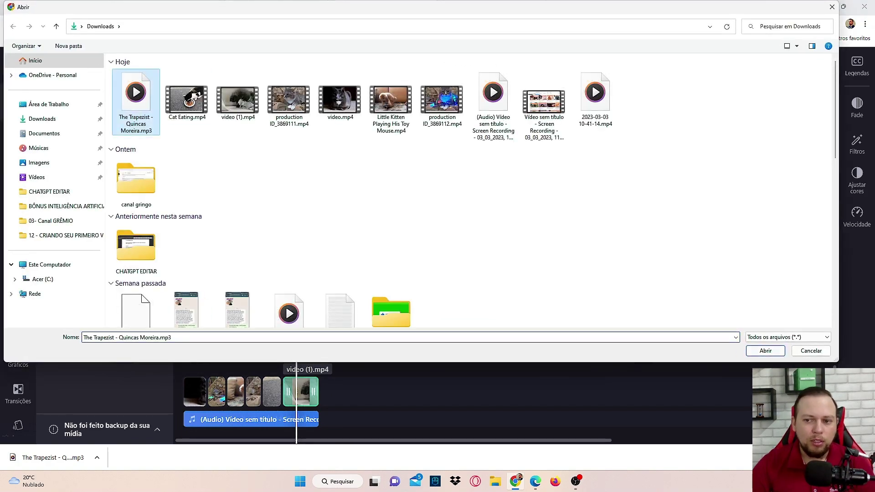
key(Return)
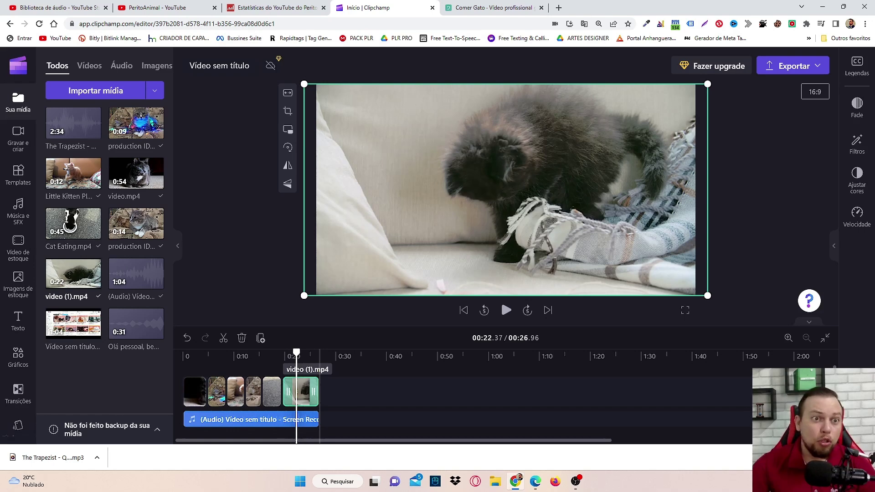
mouse_move(72, 123)
drag(75, 125, 216, 437)
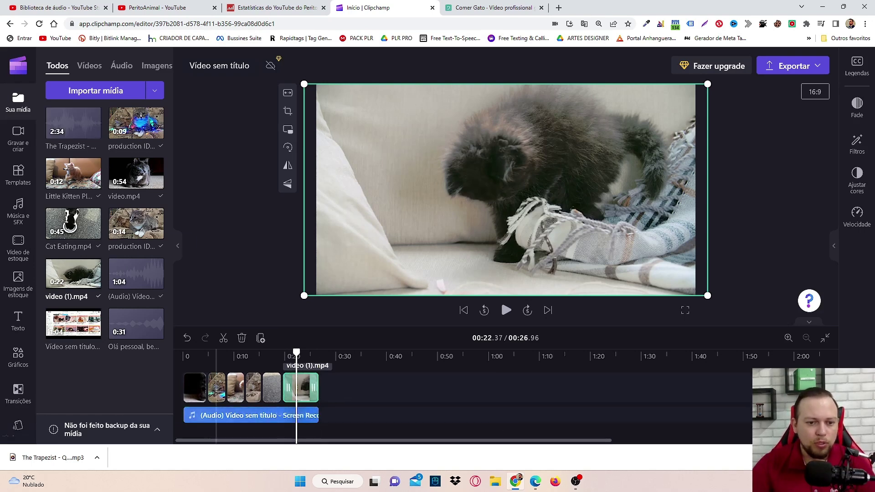
Add The Trapezist - Quincas Moreira.mp3 at the start of the timeline and place it on the track below the narration.
mouse_move(93, 130)
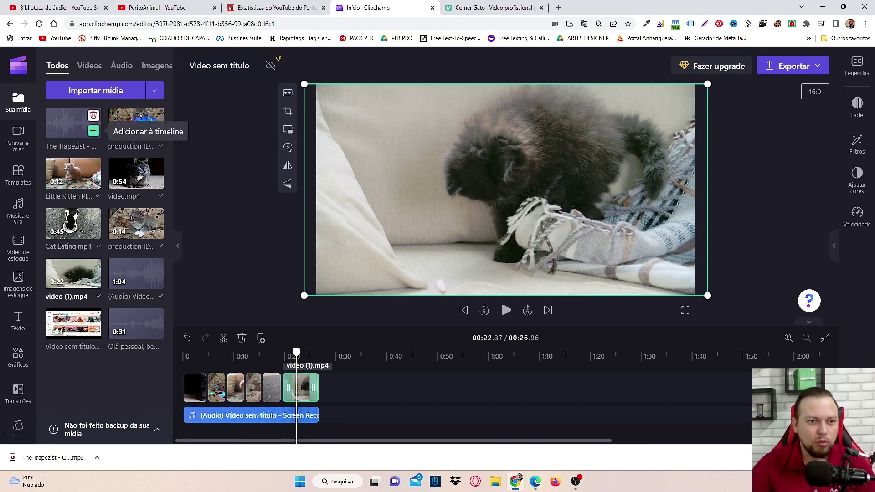
drag(75, 125, 116, 176)
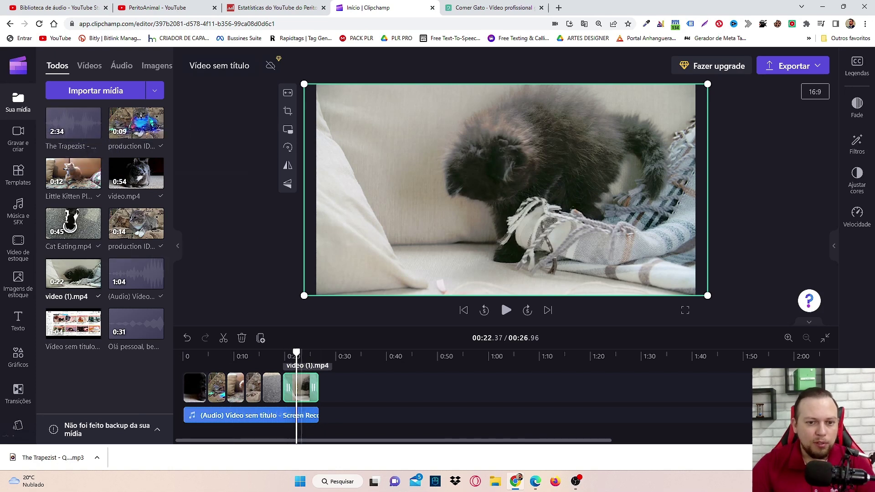
click(296, 355)
drag(297, 353, 182, 354)
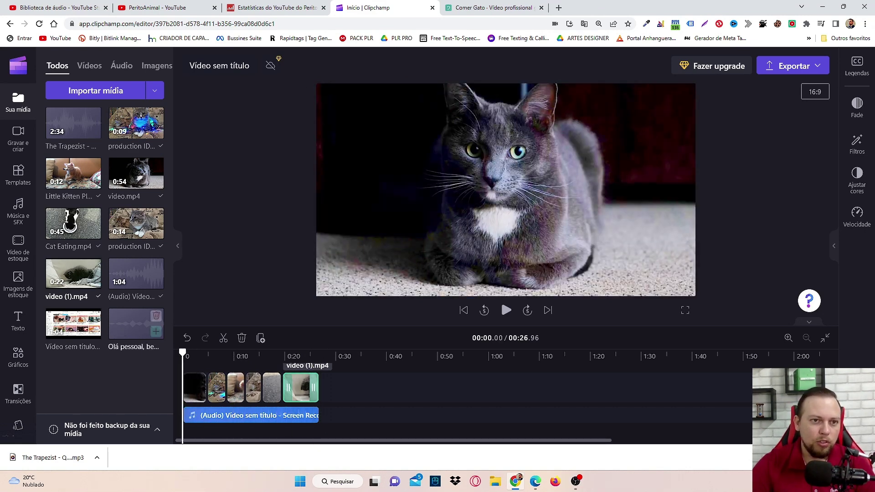
mouse_move(94, 130)
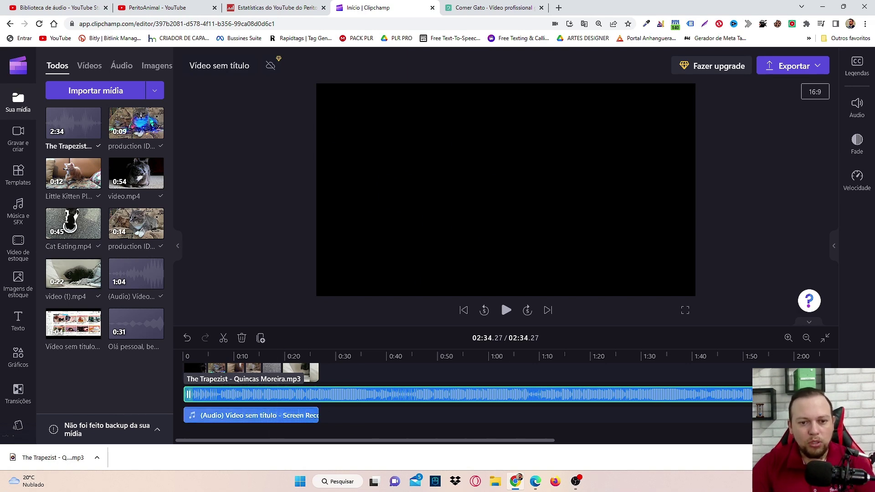
drag(505, 394, 504, 414)
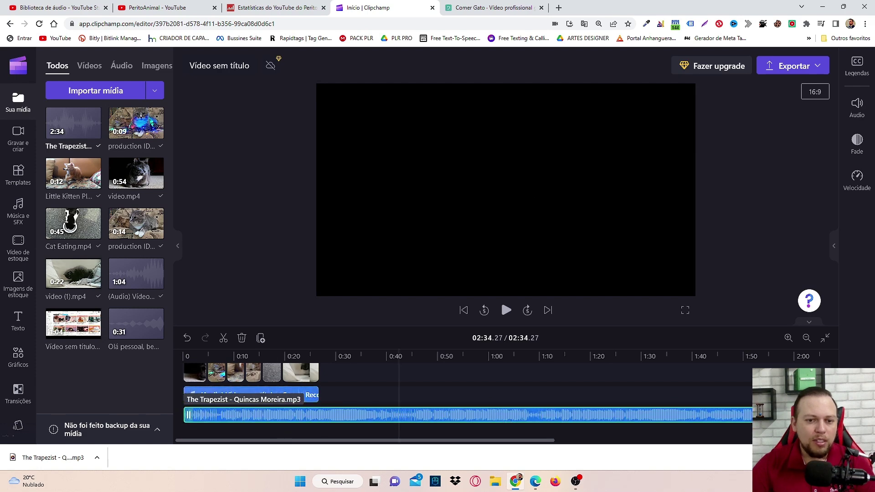
Split The Trapezist music where the kitten footage ends, at about 26.8 seconds, and delete the excess part.
click(398, 355)
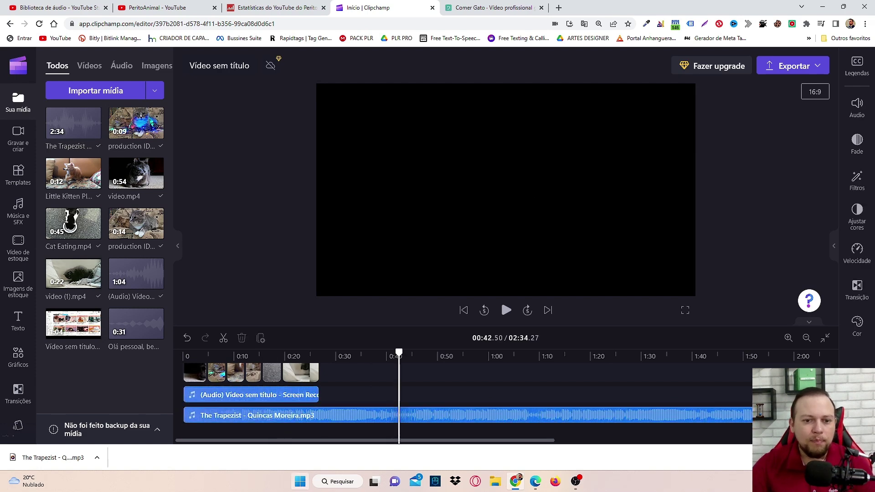
click(368, 415)
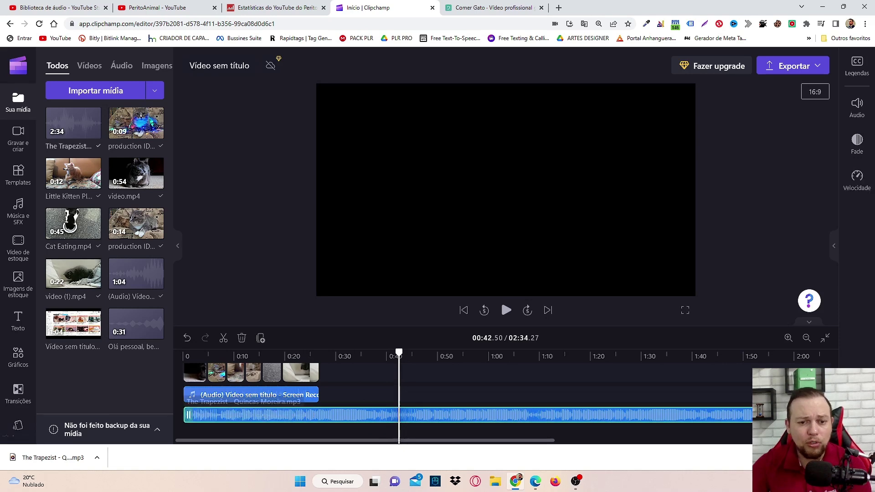
click(400, 356)
drag(400, 352, 319, 353)
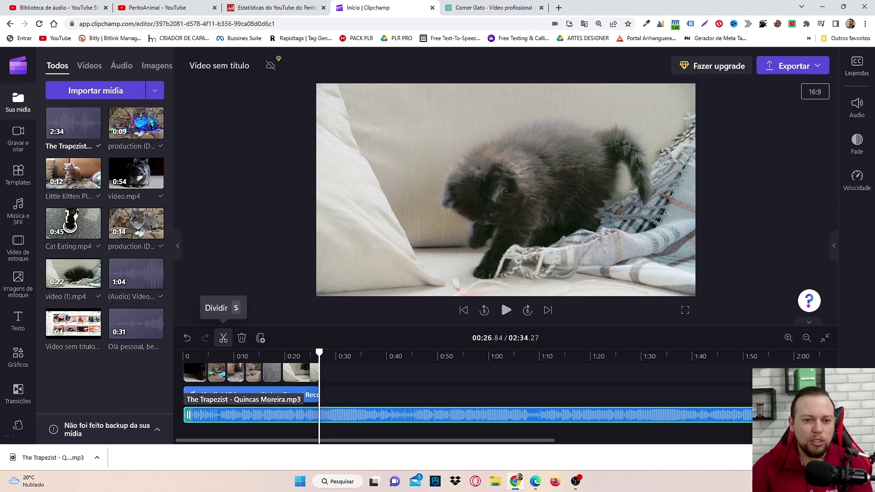
click(223, 338)
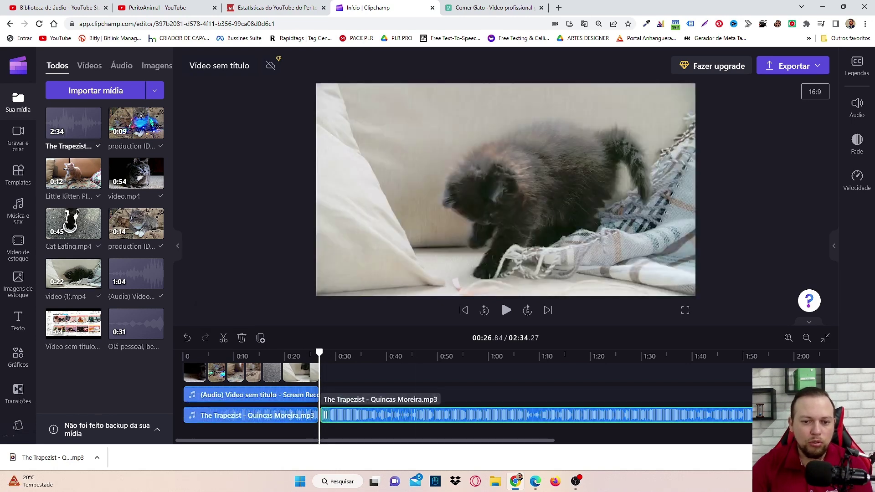
right_click(396, 416)
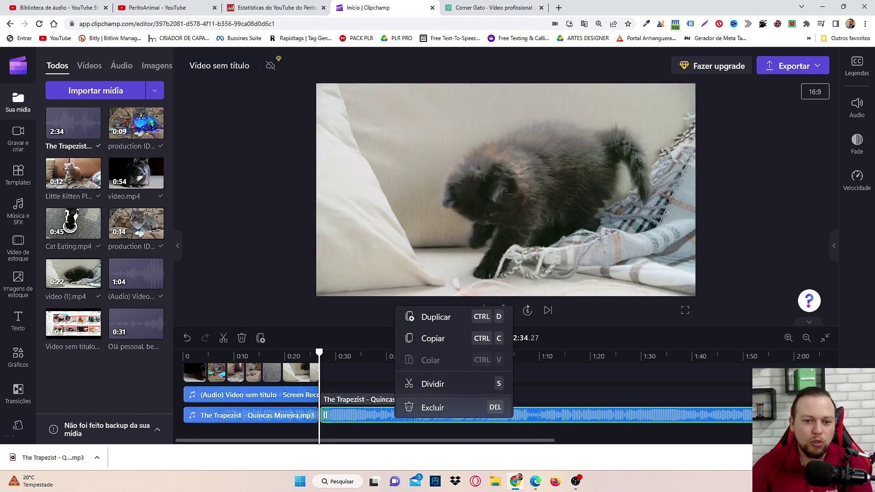
click(433, 407)
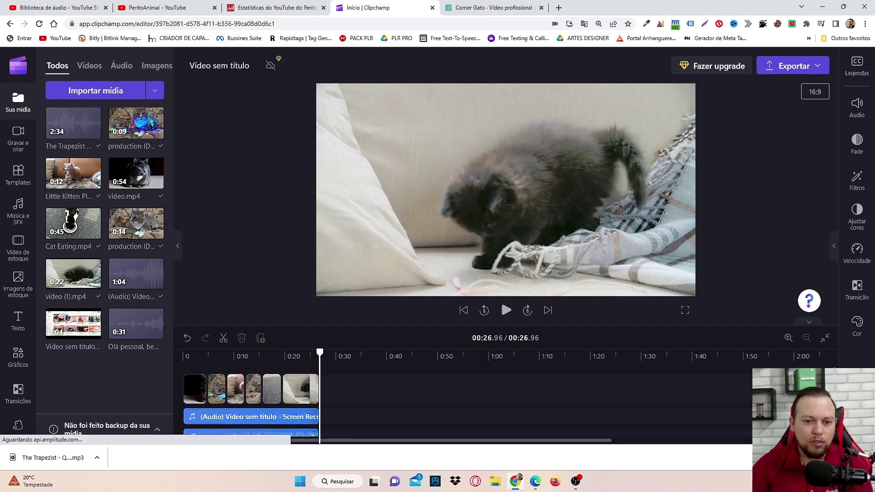
Adjust the end of the remaining music clip so it lines up with the end of the narration.
scroll(292, 406, down, 1)
click(292, 415)
mouse_move(317, 415)
mouse_down()
mouse_move(342, 414)
mouse_move(318, 415)
mouse_up()
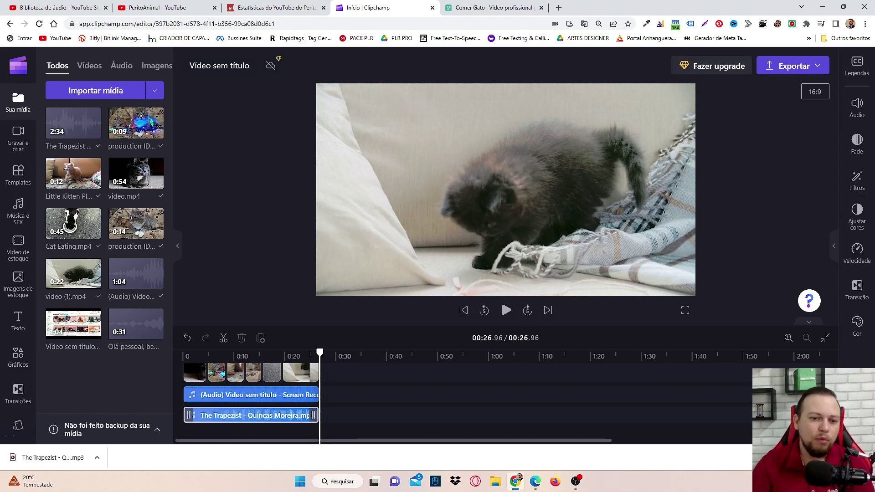
Lower The Trapezist music volume to 17% and give it a 1.0 s fade out.
click(251, 415)
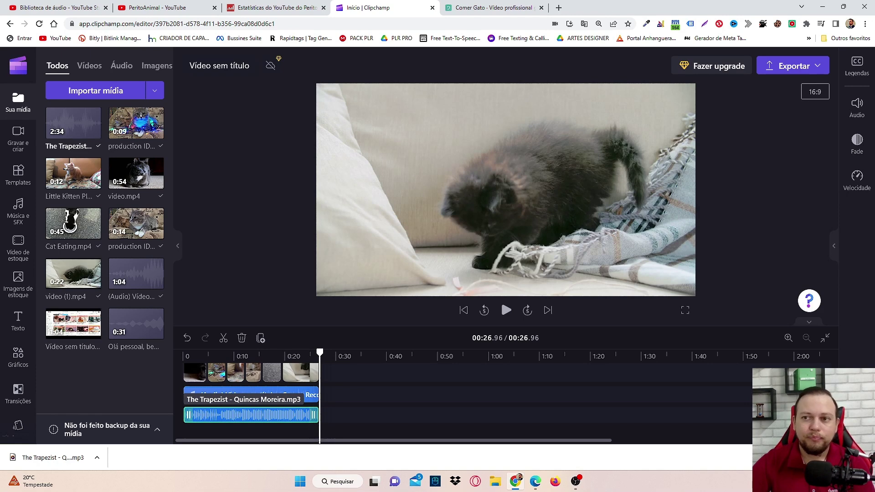
click(856, 107)
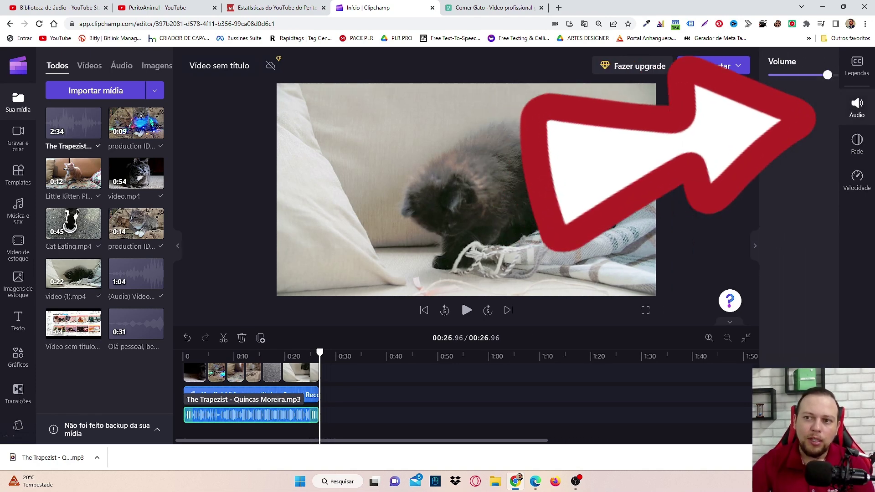
drag(770, 75, 726, 75)
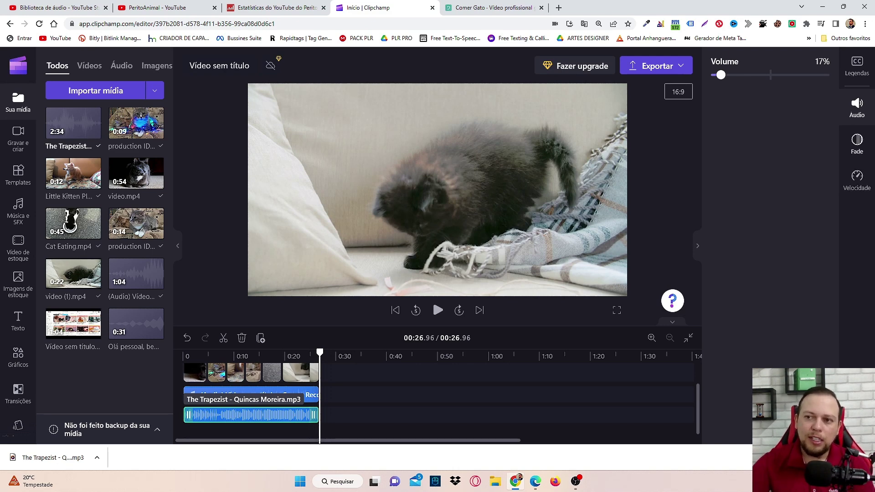
click(857, 144)
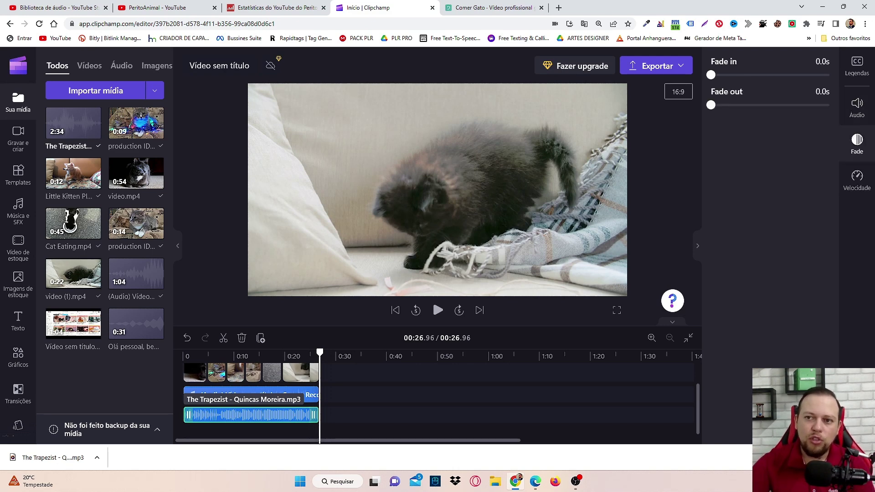
drag(711, 105, 770, 105)
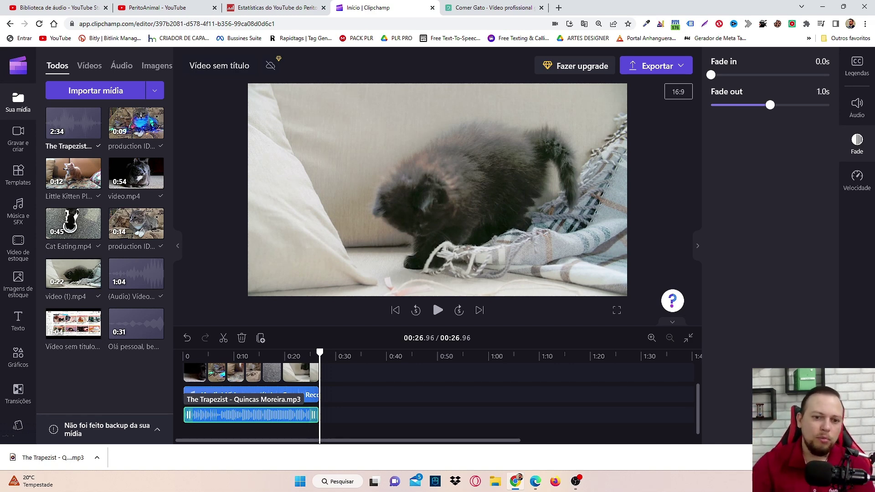
Add a plain text title over the first cat clip from about 1.3 seconds and shorten it to end with that clip.
drag(320, 352, 182, 352)
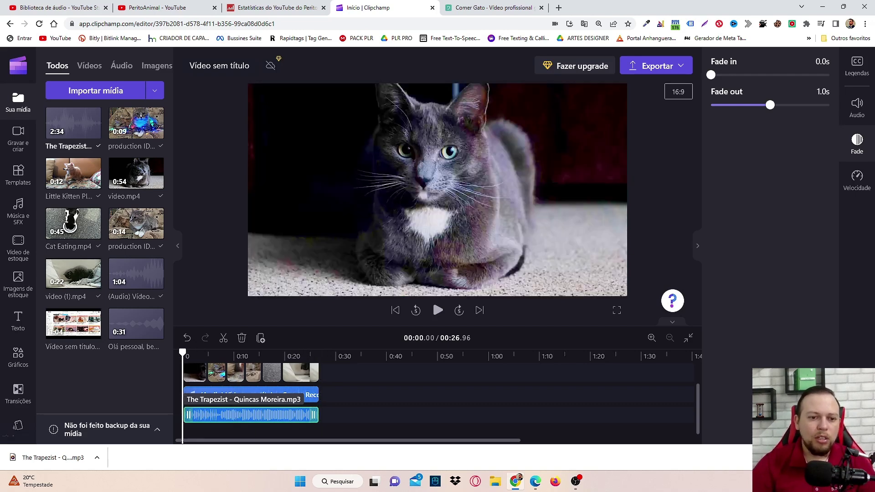
scroll(251, 401, up, 1)
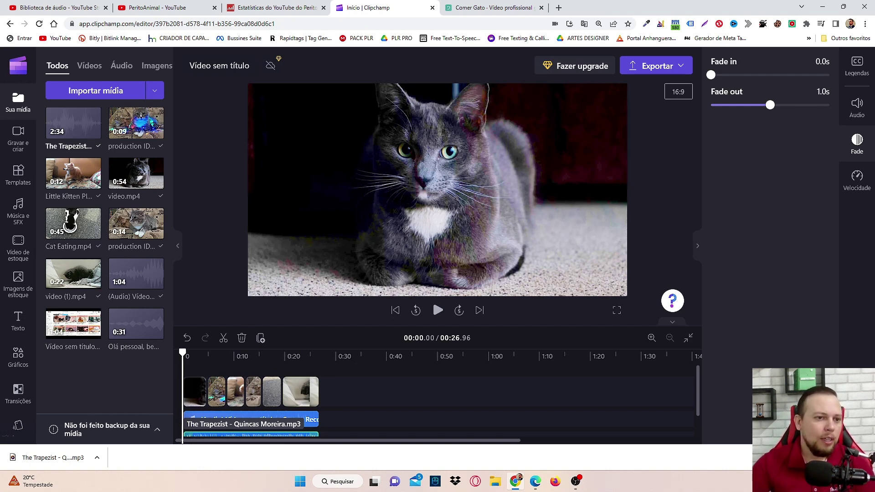
click(17, 321)
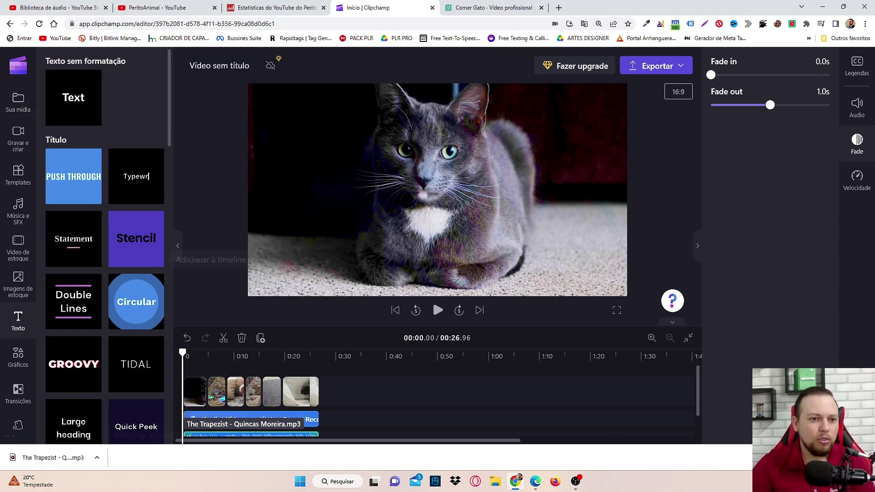
scroll(75, 314, down, 8)
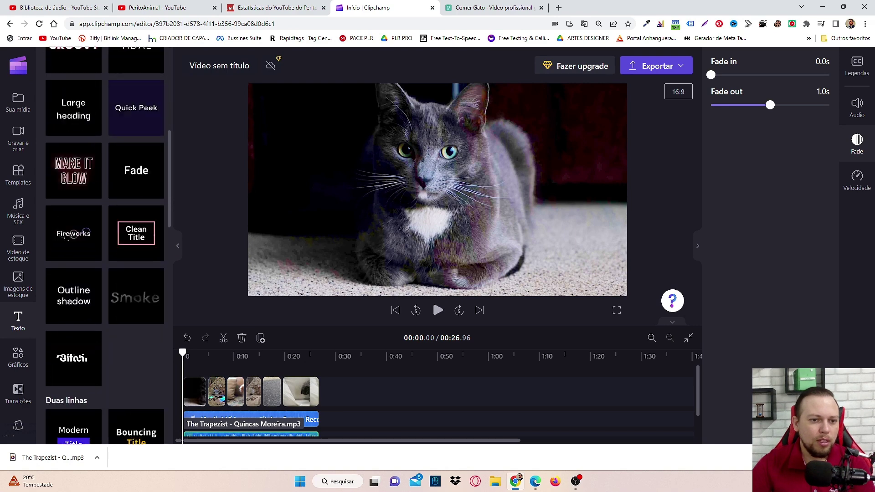
scroll(75, 315, up, 8)
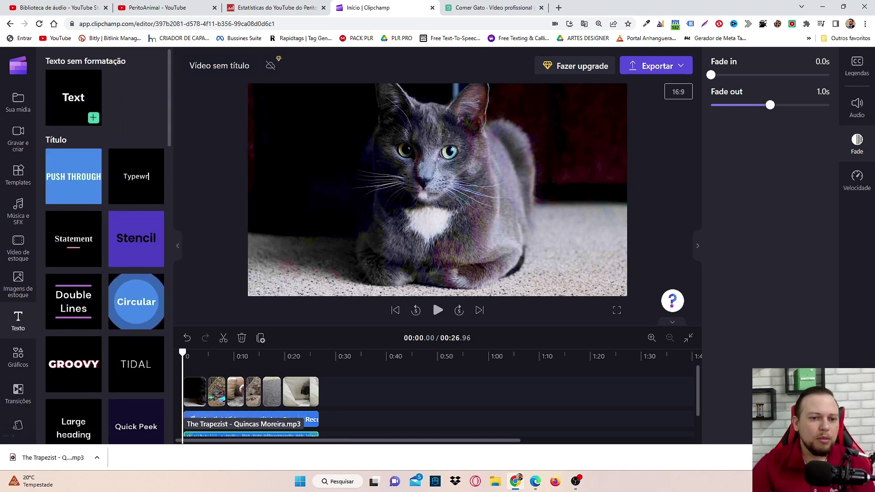
drag(74, 97, 196, 360)
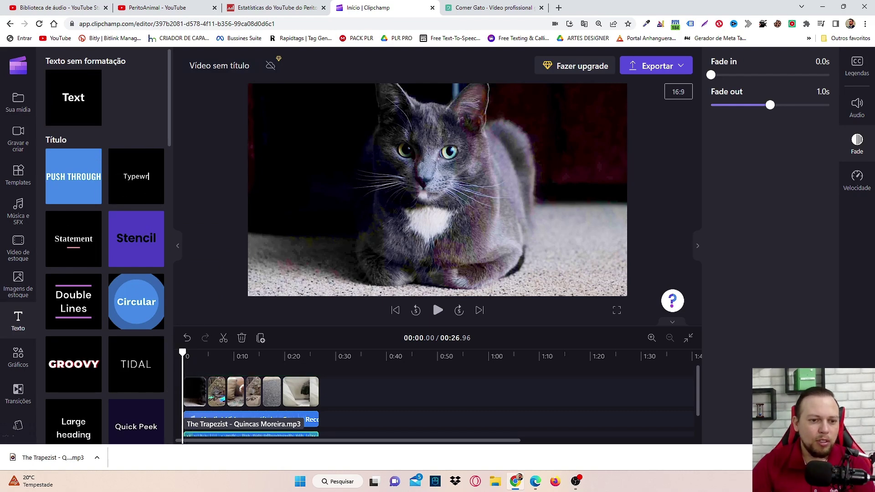
click(189, 355)
mouse_move(94, 118)
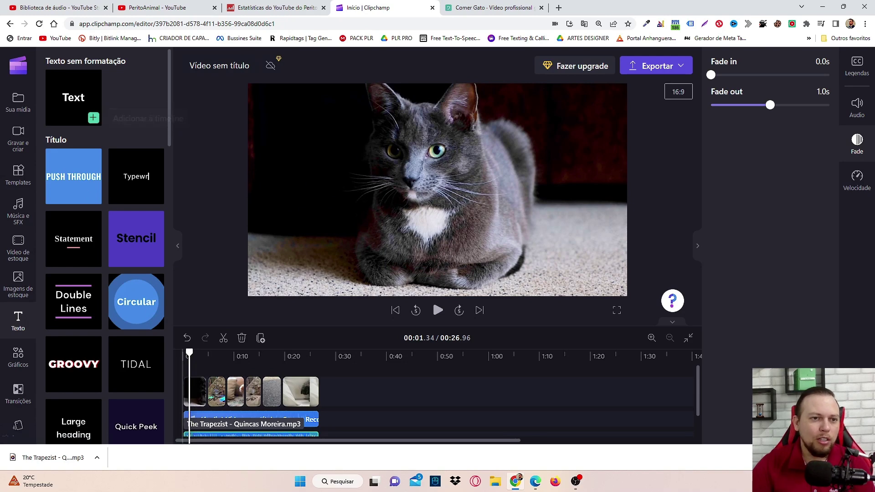
click(93, 118)
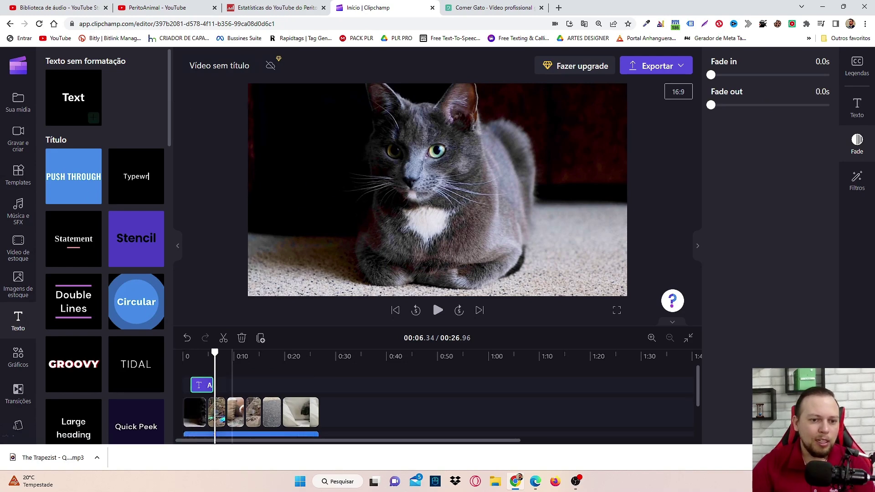
drag(213, 385, 206, 385)
drag(210, 353, 198, 353)
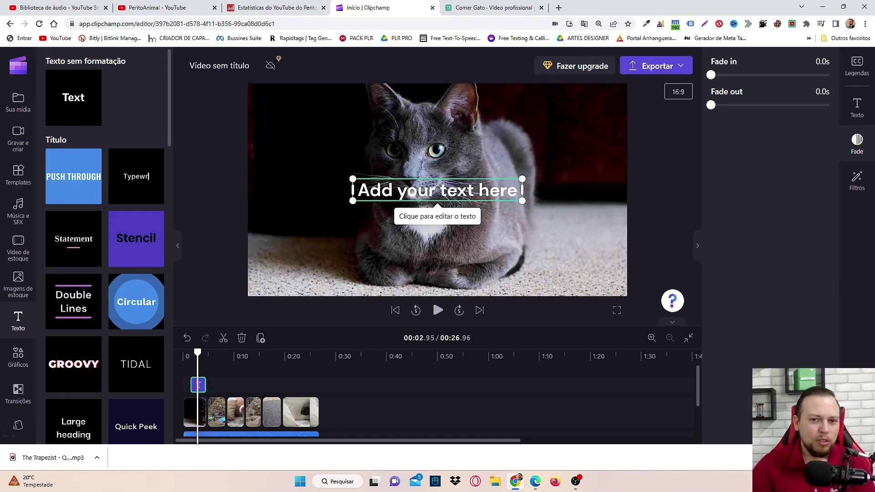
Copy "3 dicas para deixar um gato sozinho em casa" from the ChatGPT prompt in Edge and replace the Clipchamp title's placeholder with it.
click(436, 190)
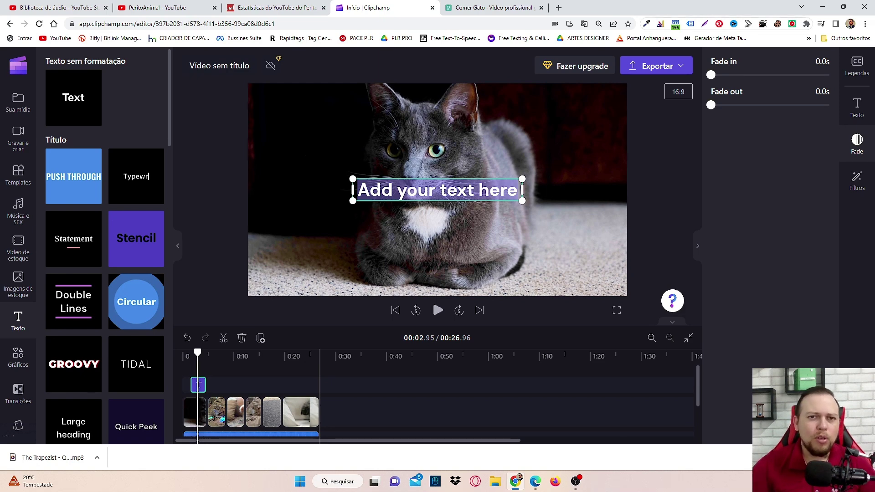
click(535, 481)
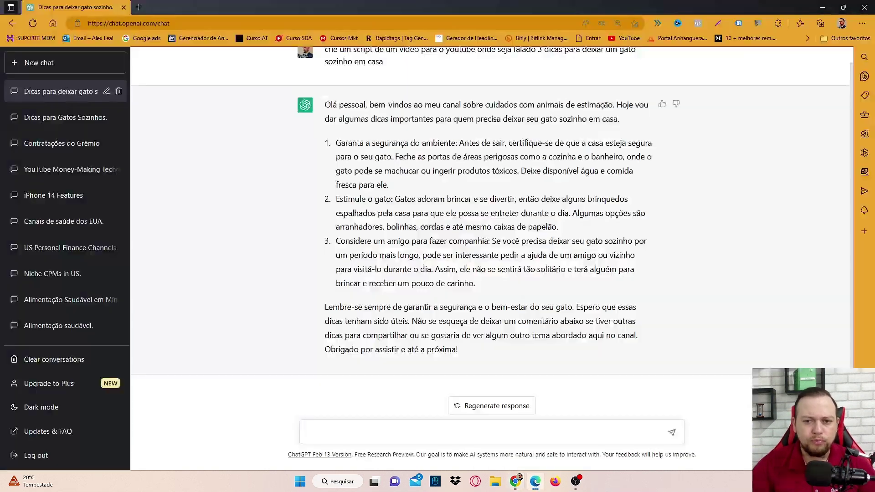
scroll(491, 219, up, 1)
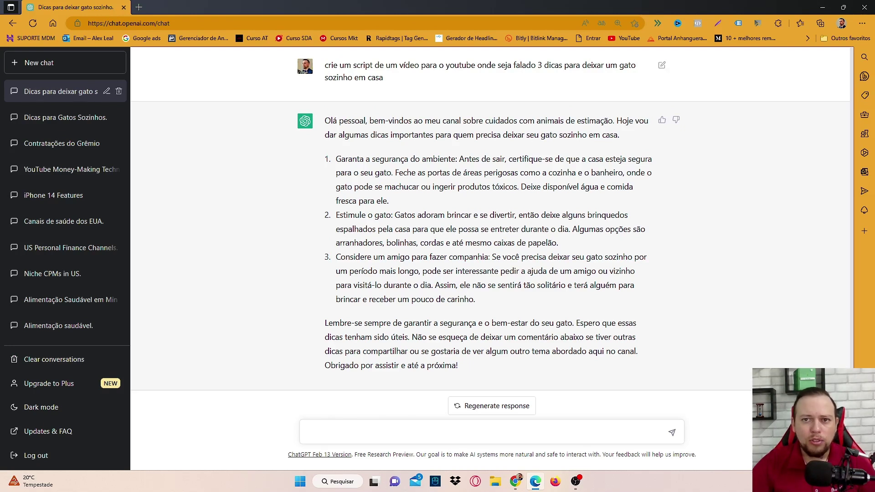
drag(538, 65, 621, 78)
right_click(585, 64)
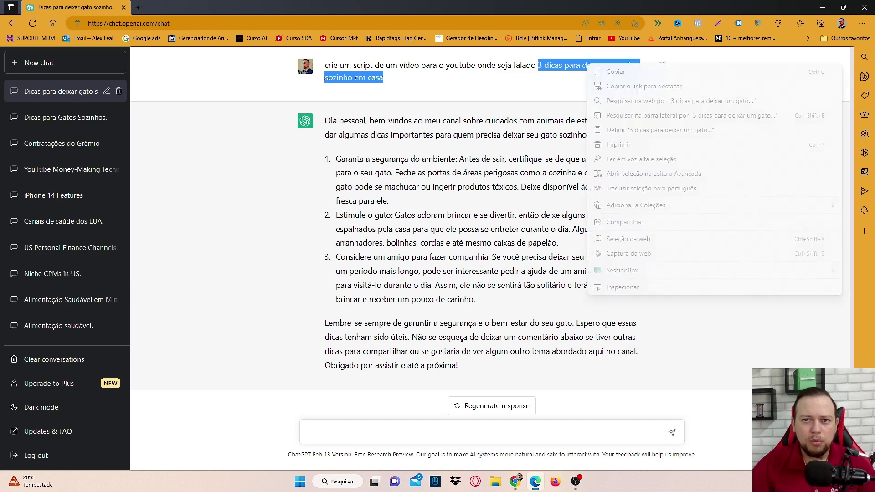
click(605, 72)
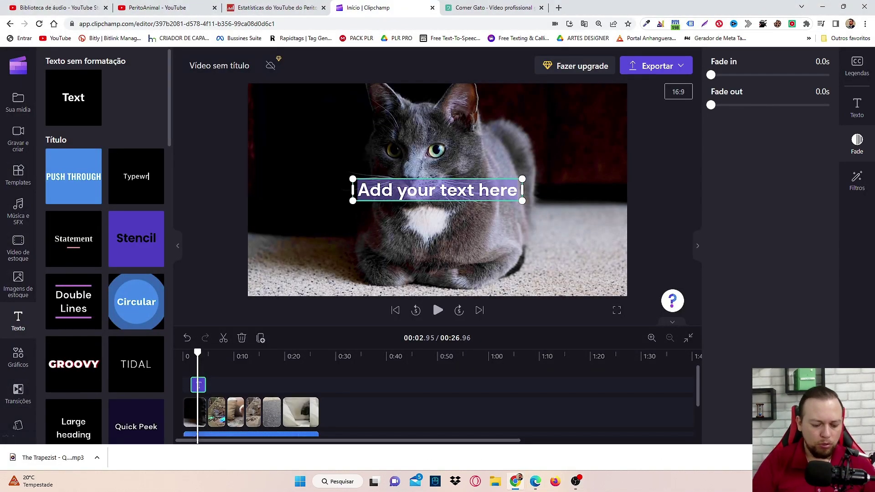
key(ctrl+v)
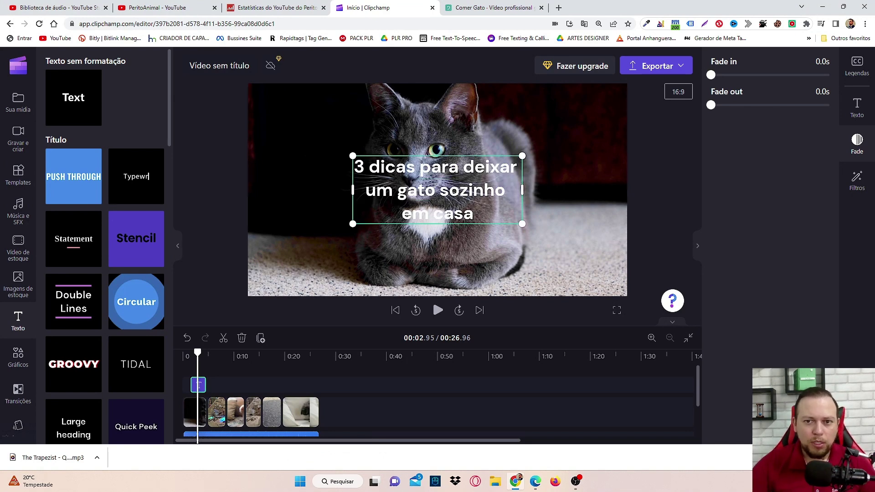
Widen the title's text box on both sides so the text fits on two lines.
drag(522, 190, 623, 190)
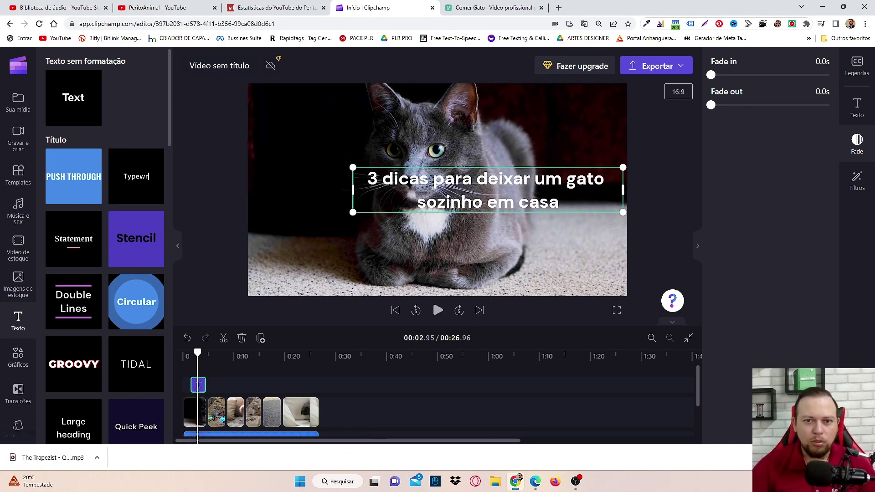
drag(353, 189, 333, 190)
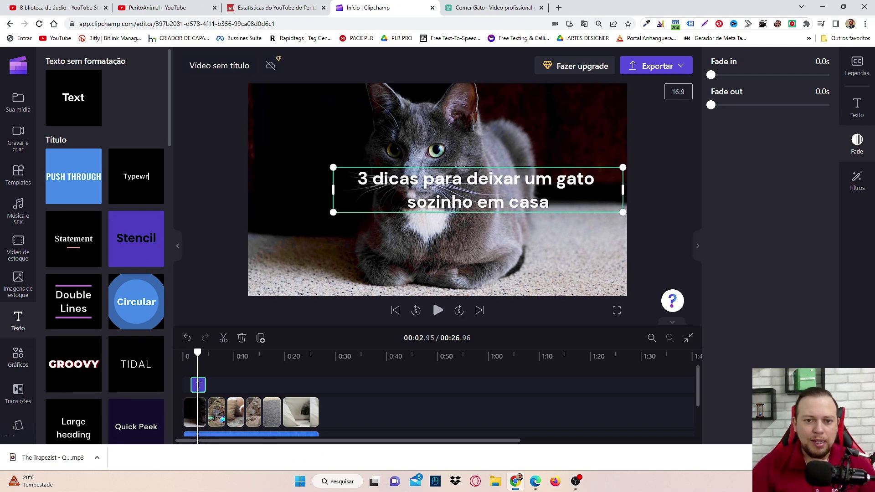
click(320, 364)
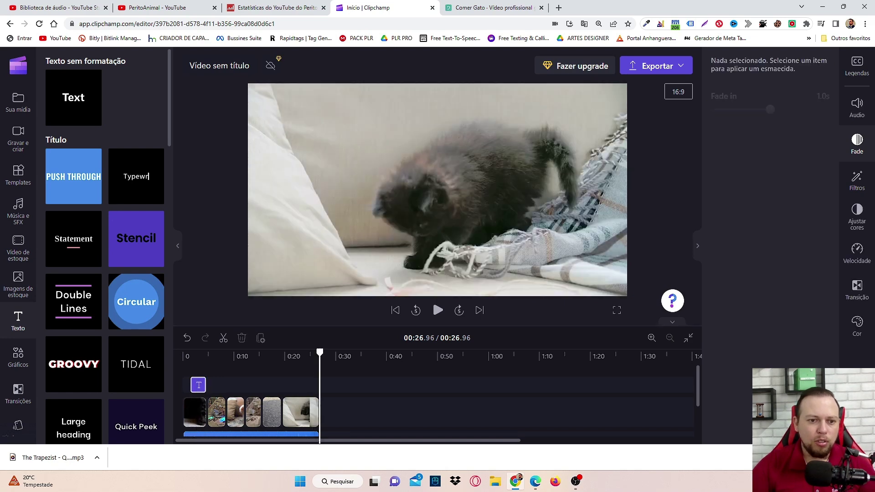
Move the title to the top centre of the video frame and change its text colour to yellow #FBE555.
click(201, 385)
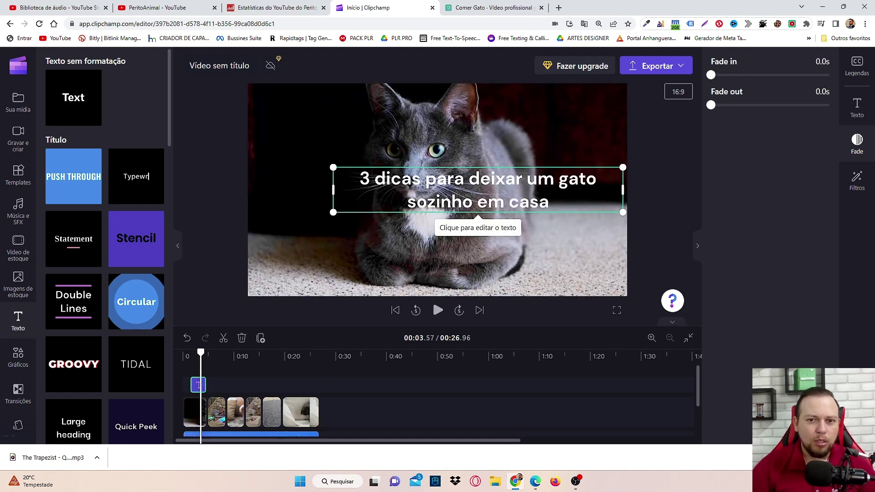
drag(478, 190, 434, 117)
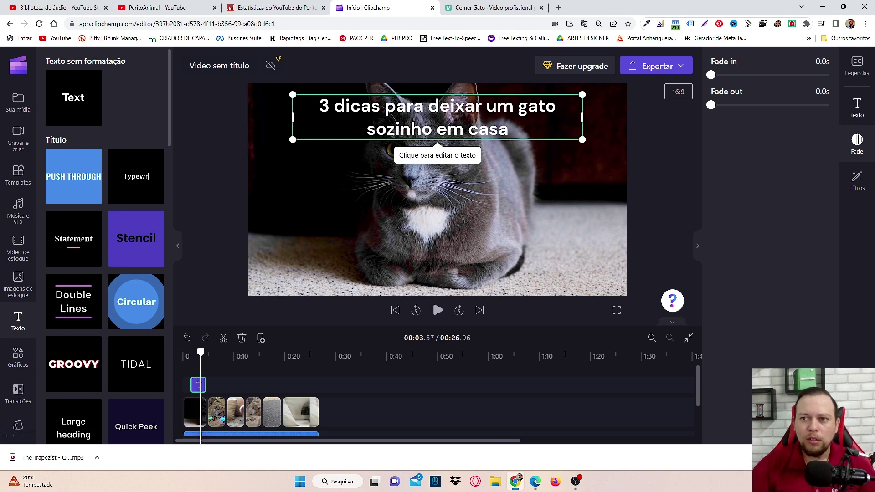
click(857, 108)
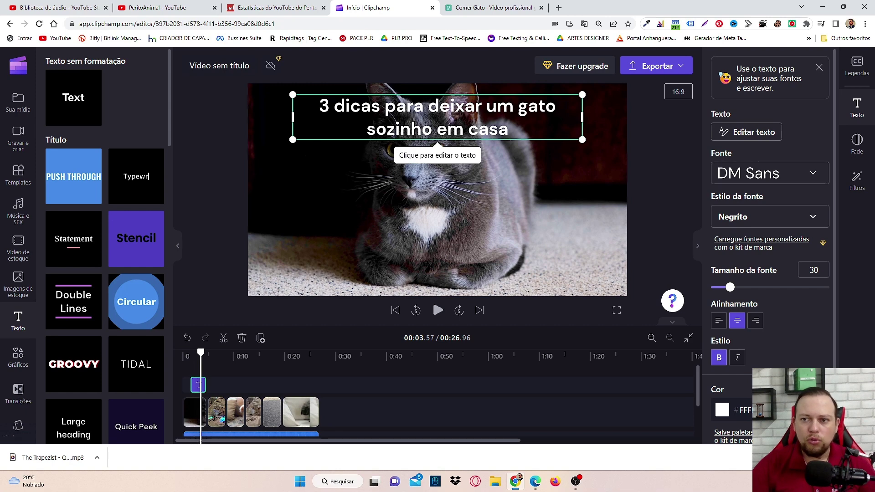
scroll(770, 251, down, 2)
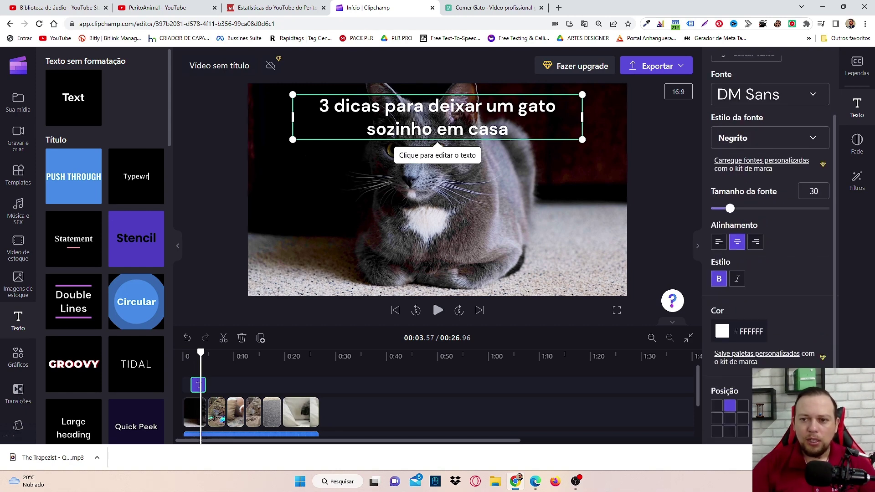
scroll(766, 262, up, 2)
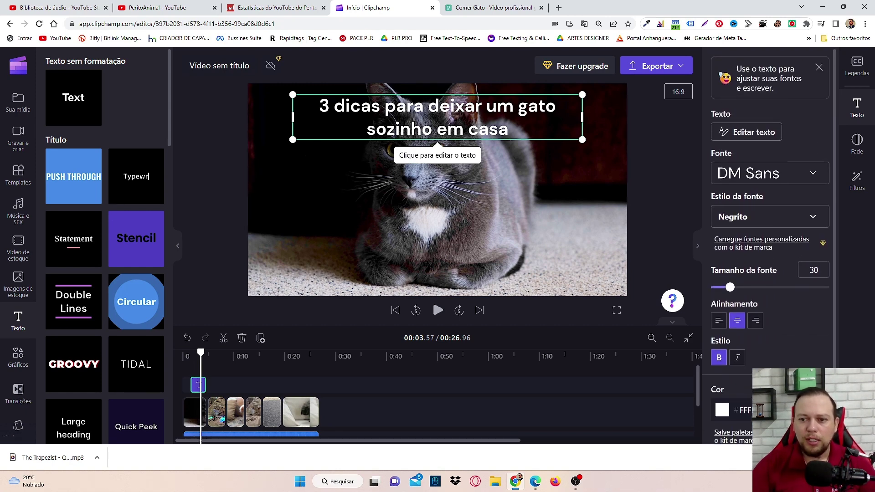
scroll(770, 251, down, 2)
click(729, 330)
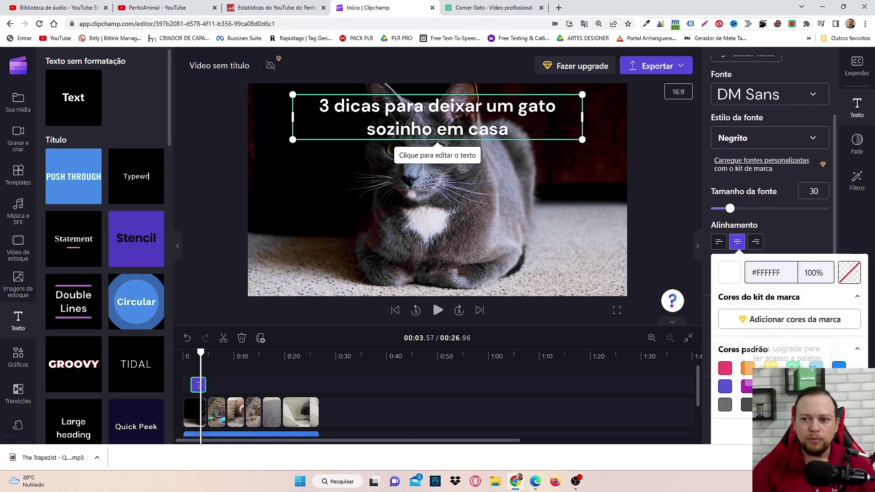
click(770, 367)
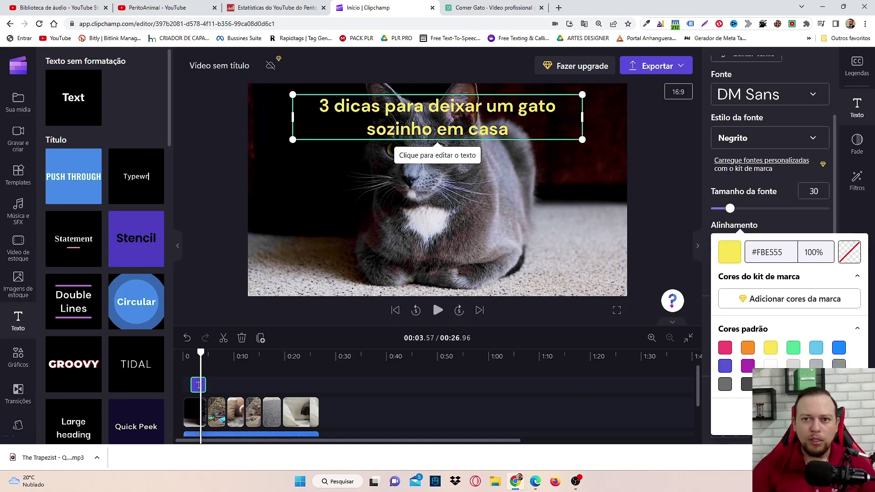
key(Escape)
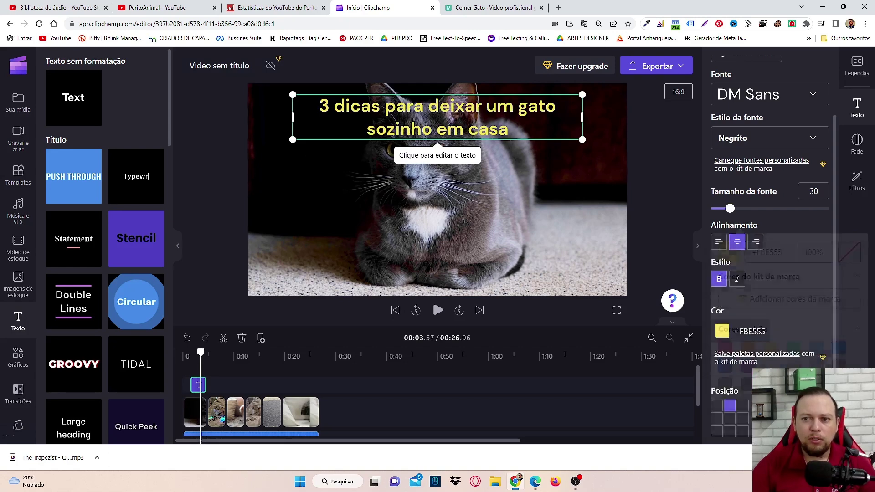
Move the yellow title to the bottom centre of the frame and preview the video from the start into the third clip.
drag(437, 134, 437, 280)
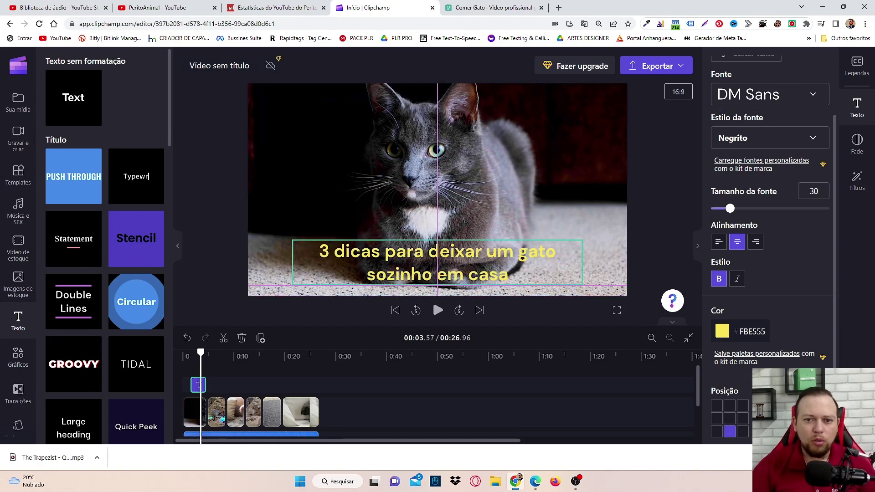
key(Escape)
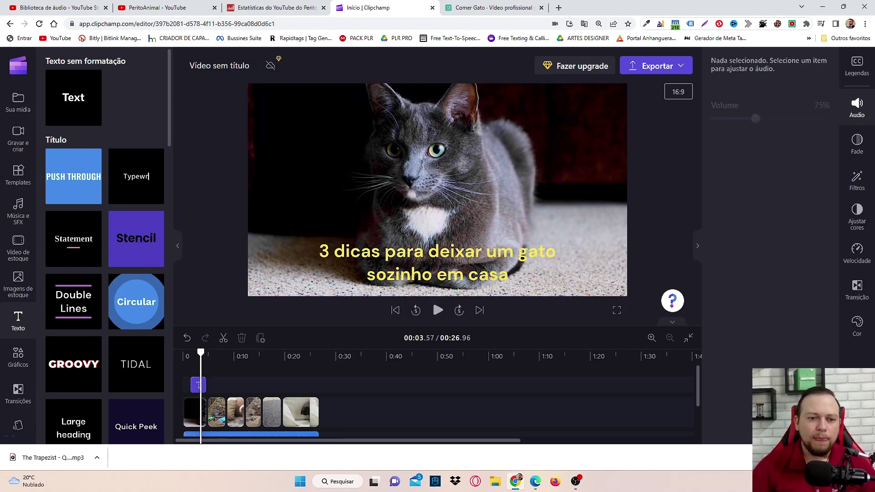
drag(200, 353, 183, 353)
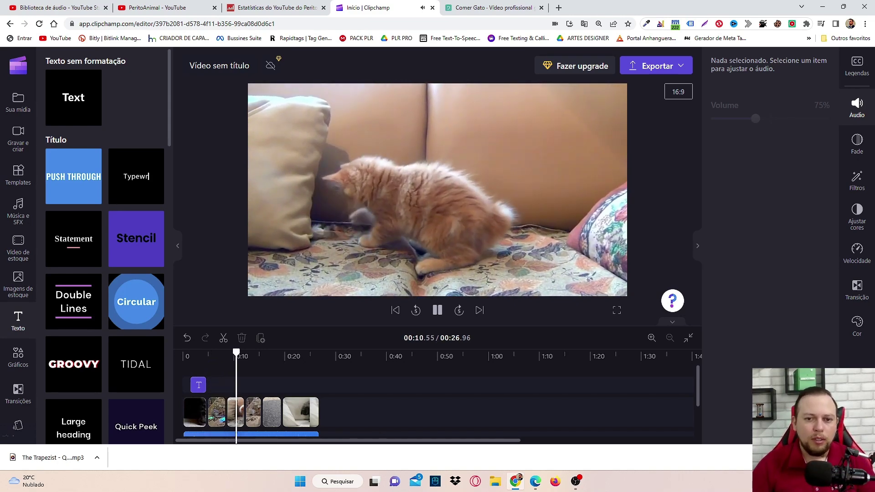
key(space)
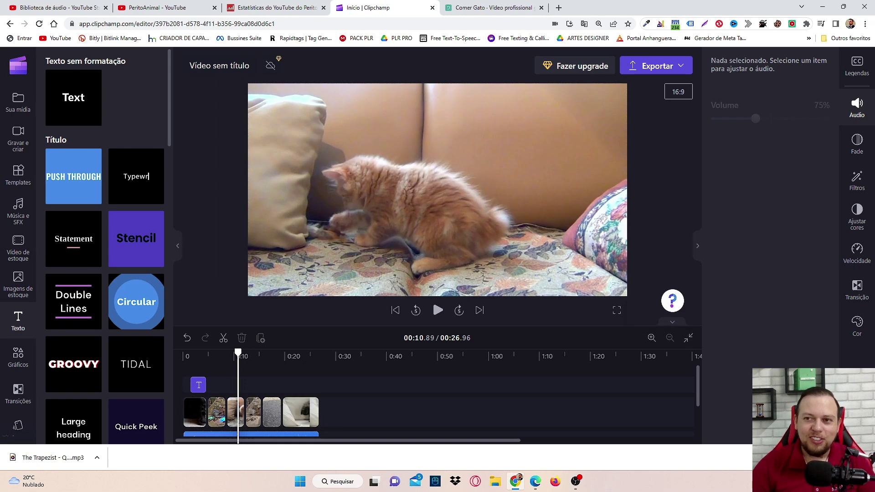
Mute the original audio of the first three cat clips on the timeline.
click(697, 246)
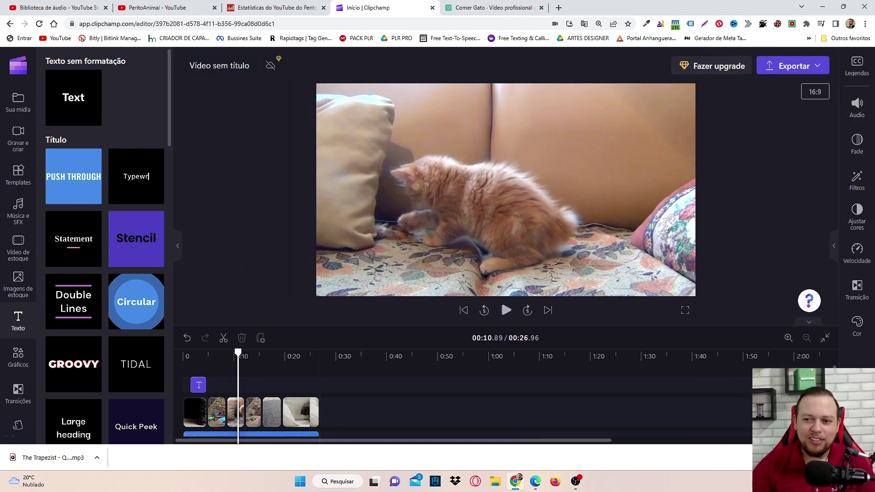
click(789, 337)
click(788, 337)
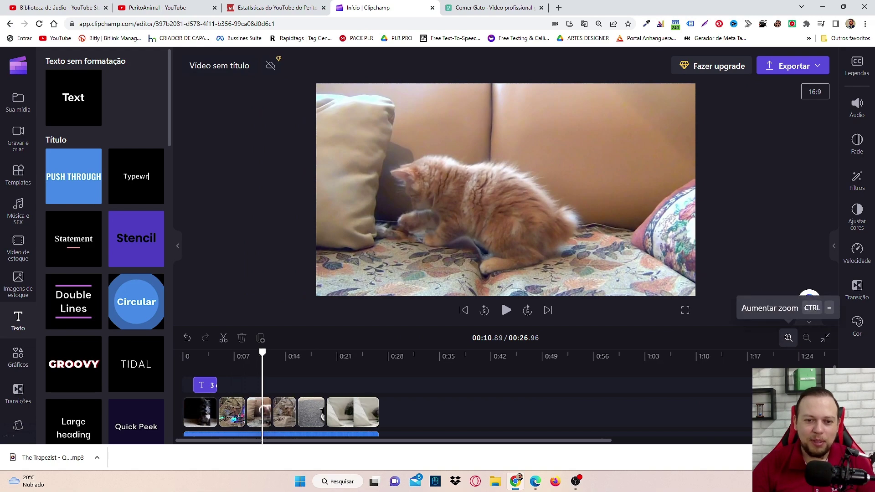
click(789, 337)
click(789, 338)
click(788, 338)
click(268, 412)
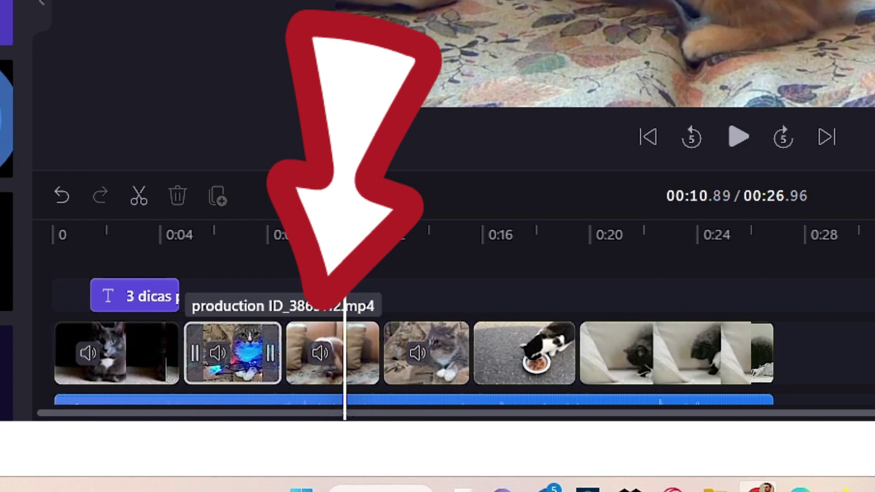
click(333, 353)
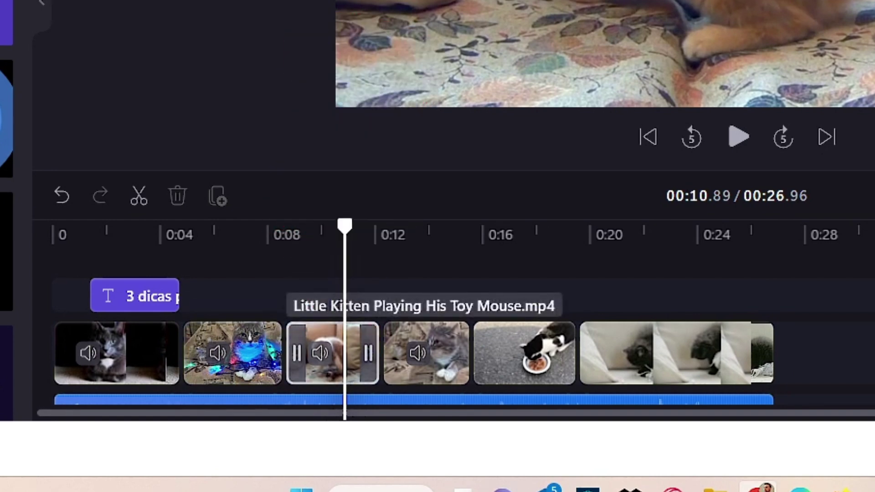
click(320, 353)
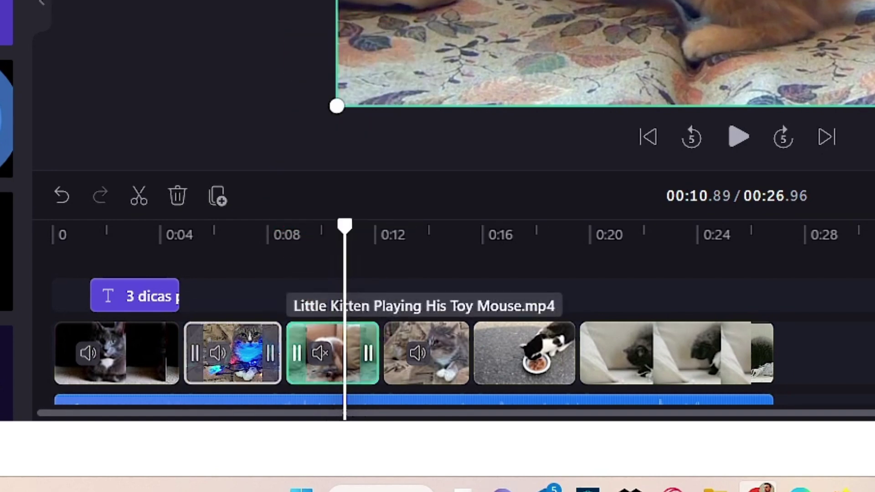
click(218, 353)
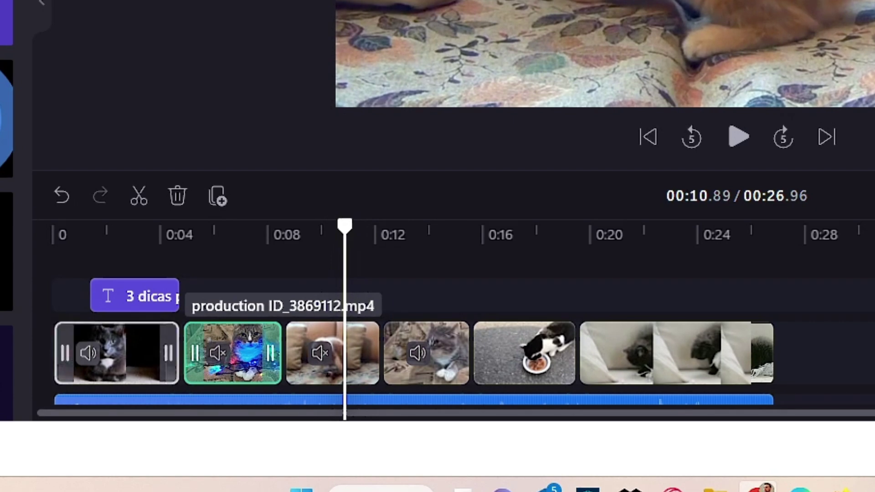
click(88, 353)
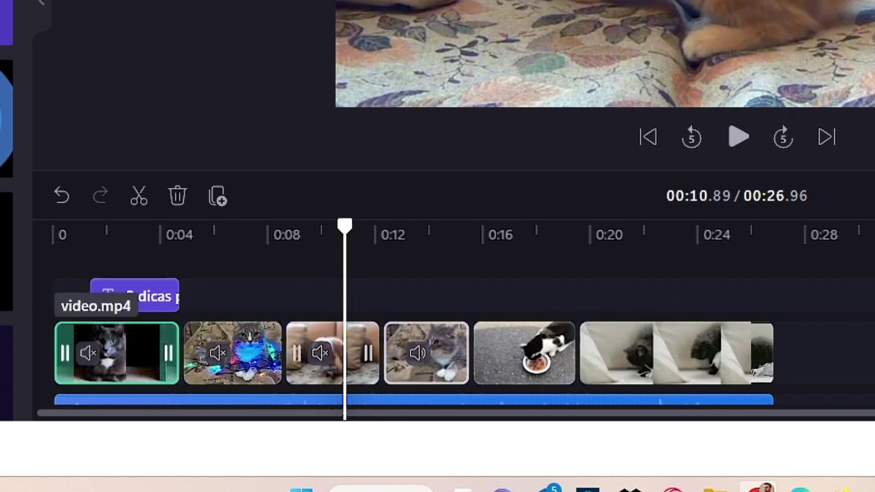
Play the edited video through to its end, and return the playhead to about 16 seconds.
drag(345, 224, 164, 224)
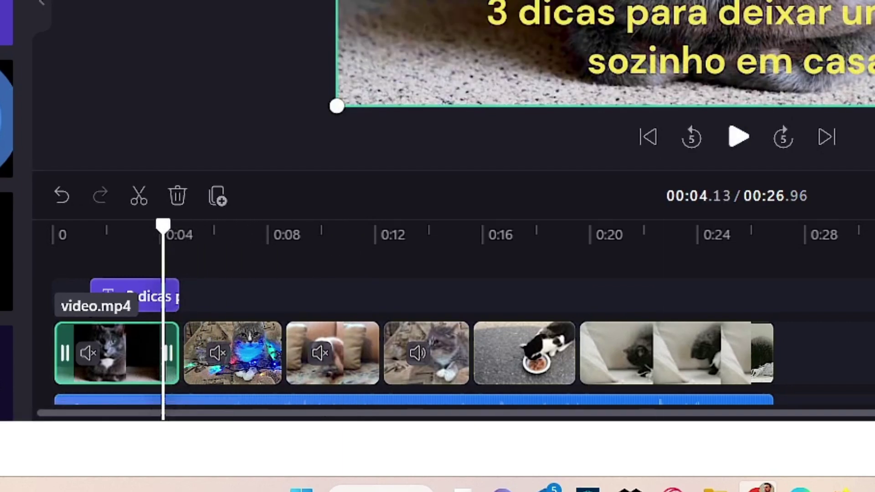
key(space)
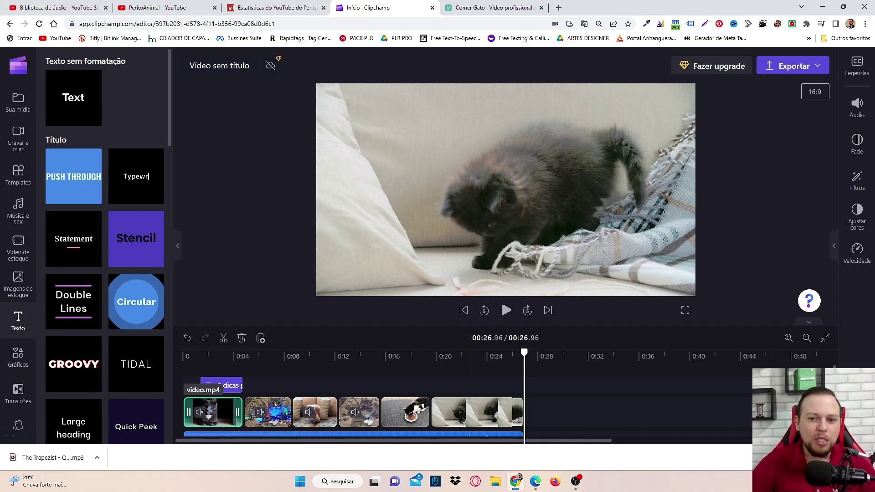
drag(524, 352, 389, 352)
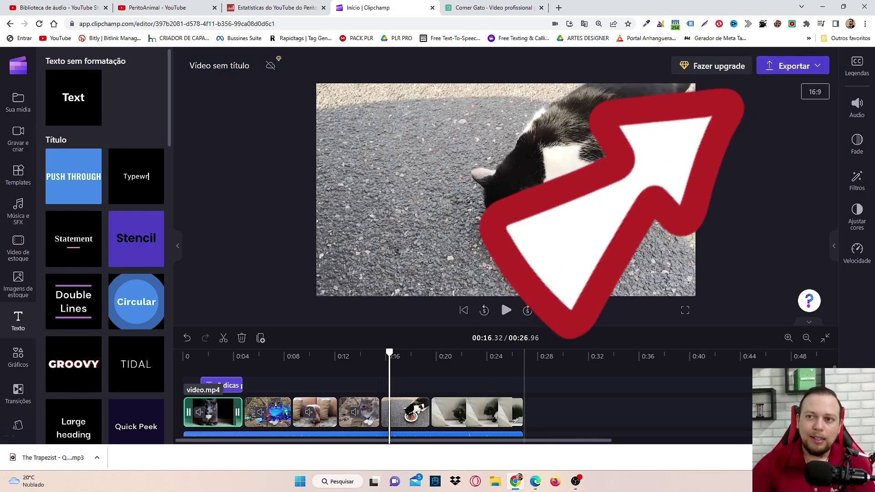
Export the video in 1080p and rename it "3 dicas para deixar um gato sozinho em casa".
click(793, 65)
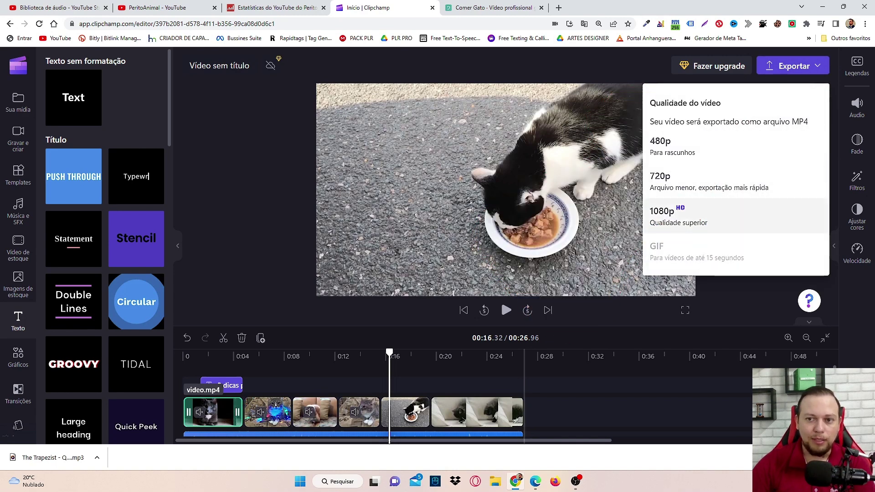
click(735, 216)
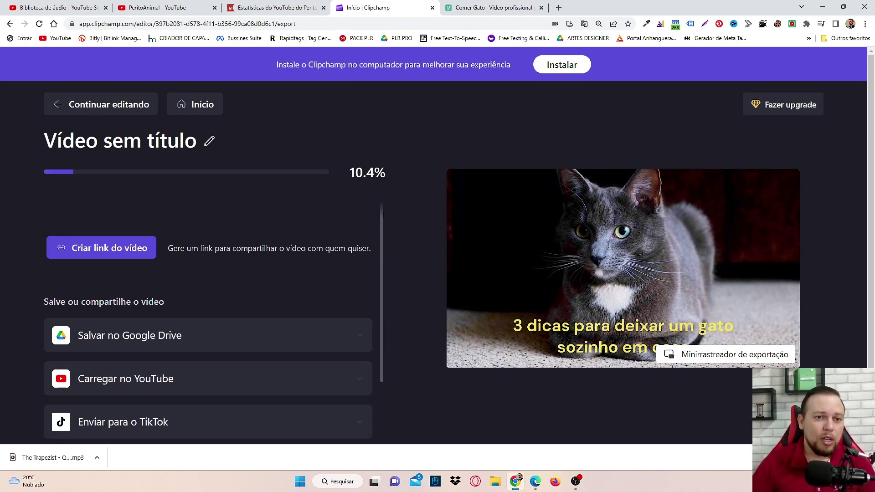
click(209, 140)
key(ctrl+a)
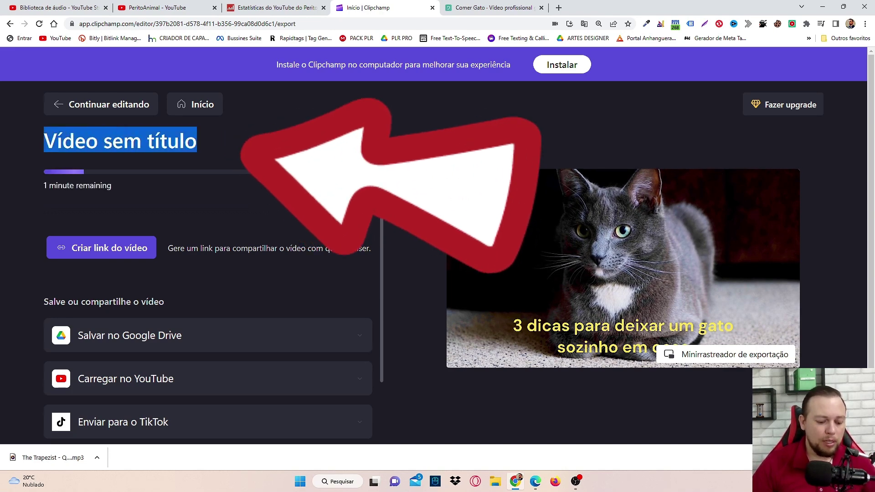
key(ctrl+v)
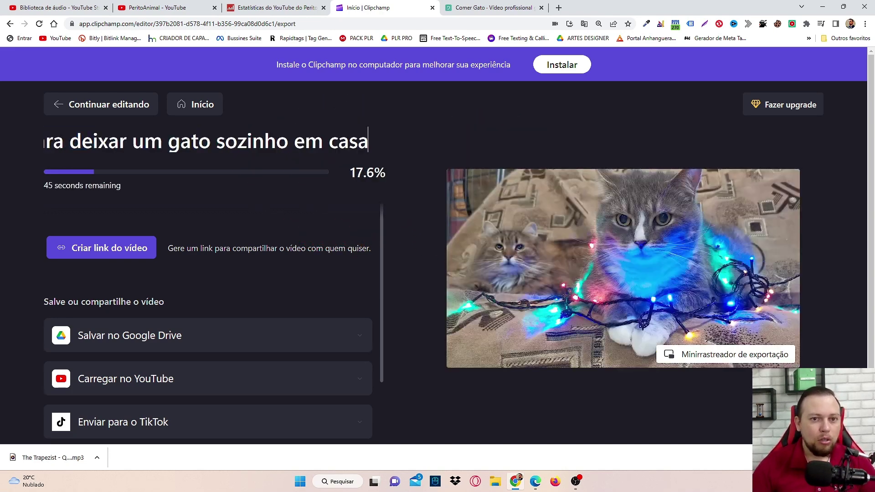
key(Left)
key(Left)
key(Left)
key(Left)
key(Left)
key(Left)
key(Left)
key(Left)
key(Left)
key(Left)
key(Left)
key(Left)
key(Left)
key(Left)
key(Left)
key(Left)
key(Left)
key(Left)
key(Left)
key(Left)
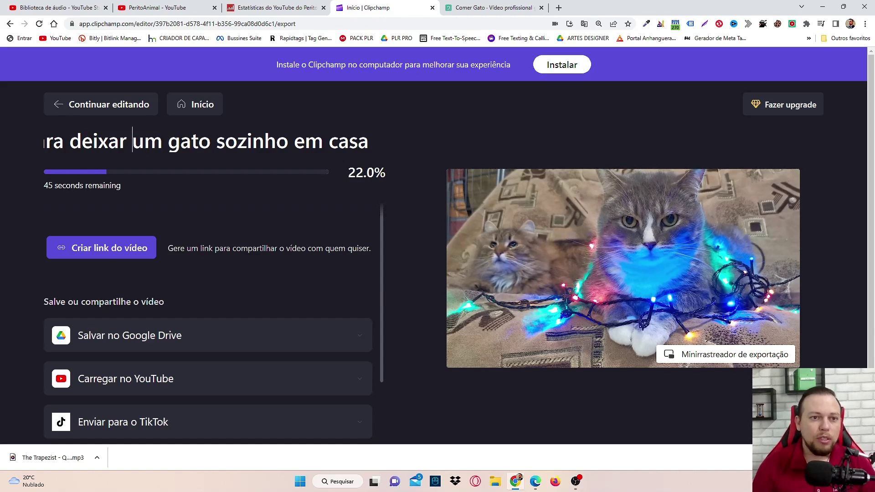
key(Left)
key(Left)
key(Left)
key(Left)
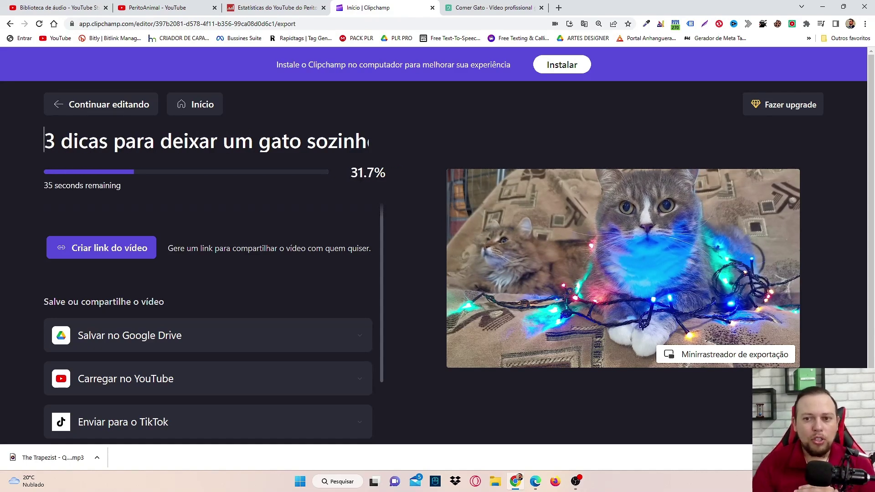
key(Return)
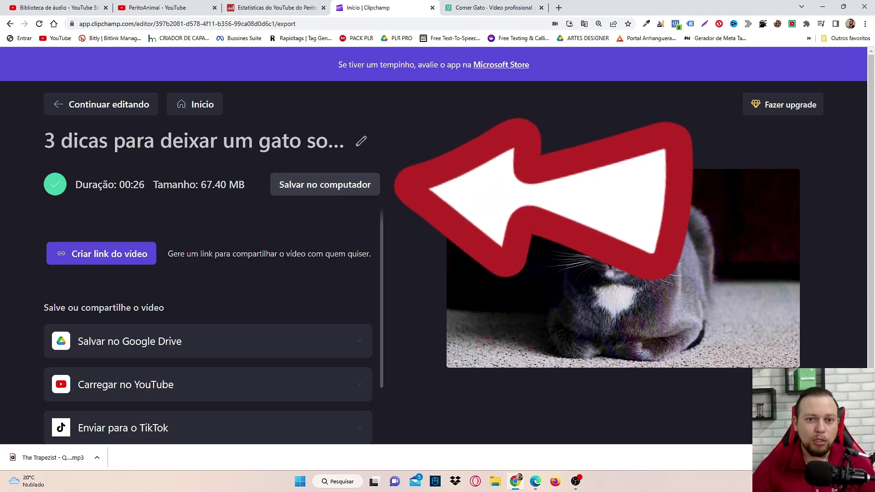
Save the exported video to the Downloads folder as "3 dicas para deixar um gato sozinho em casa - Feito com o Clipchamp.mp4".
click(324, 184)
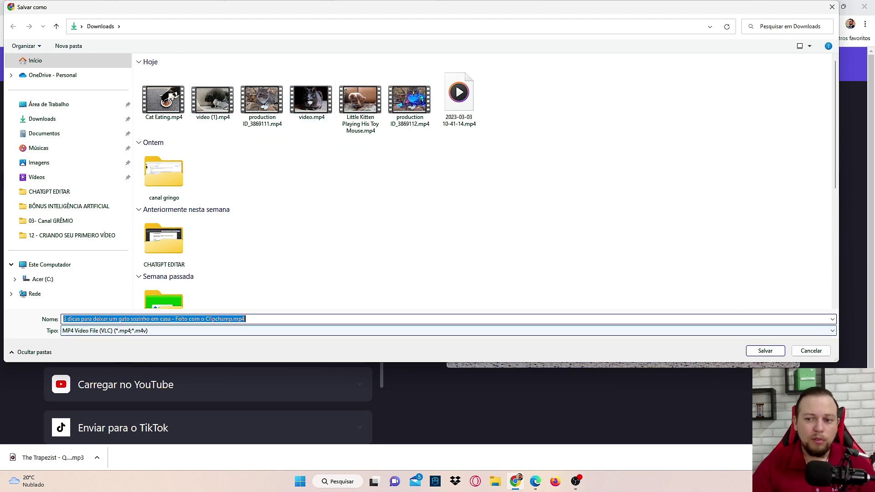
click(765, 350)
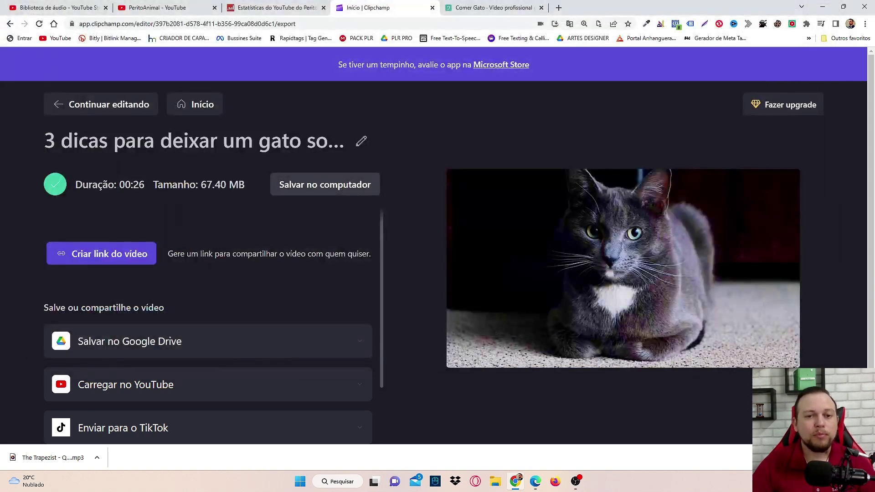